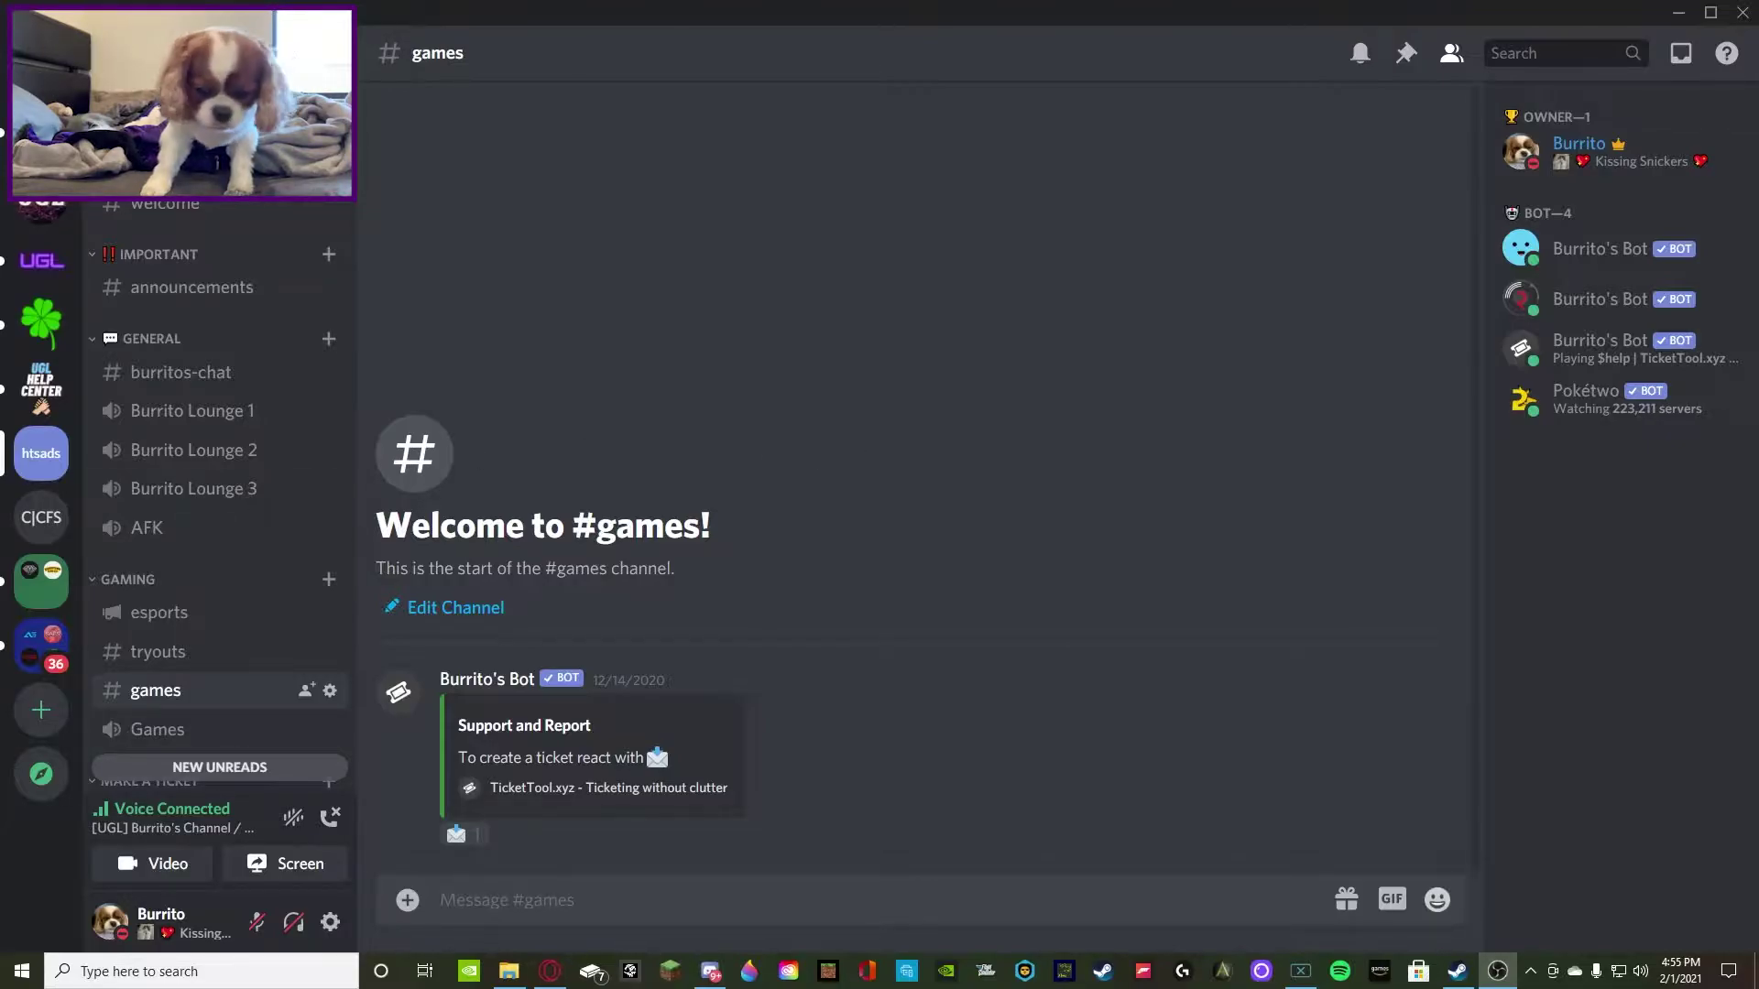
# Go to the #esports channel under the GAMING category
pyautogui.scroll(-2, 220, 504)
pyautogui.click(159, 429)
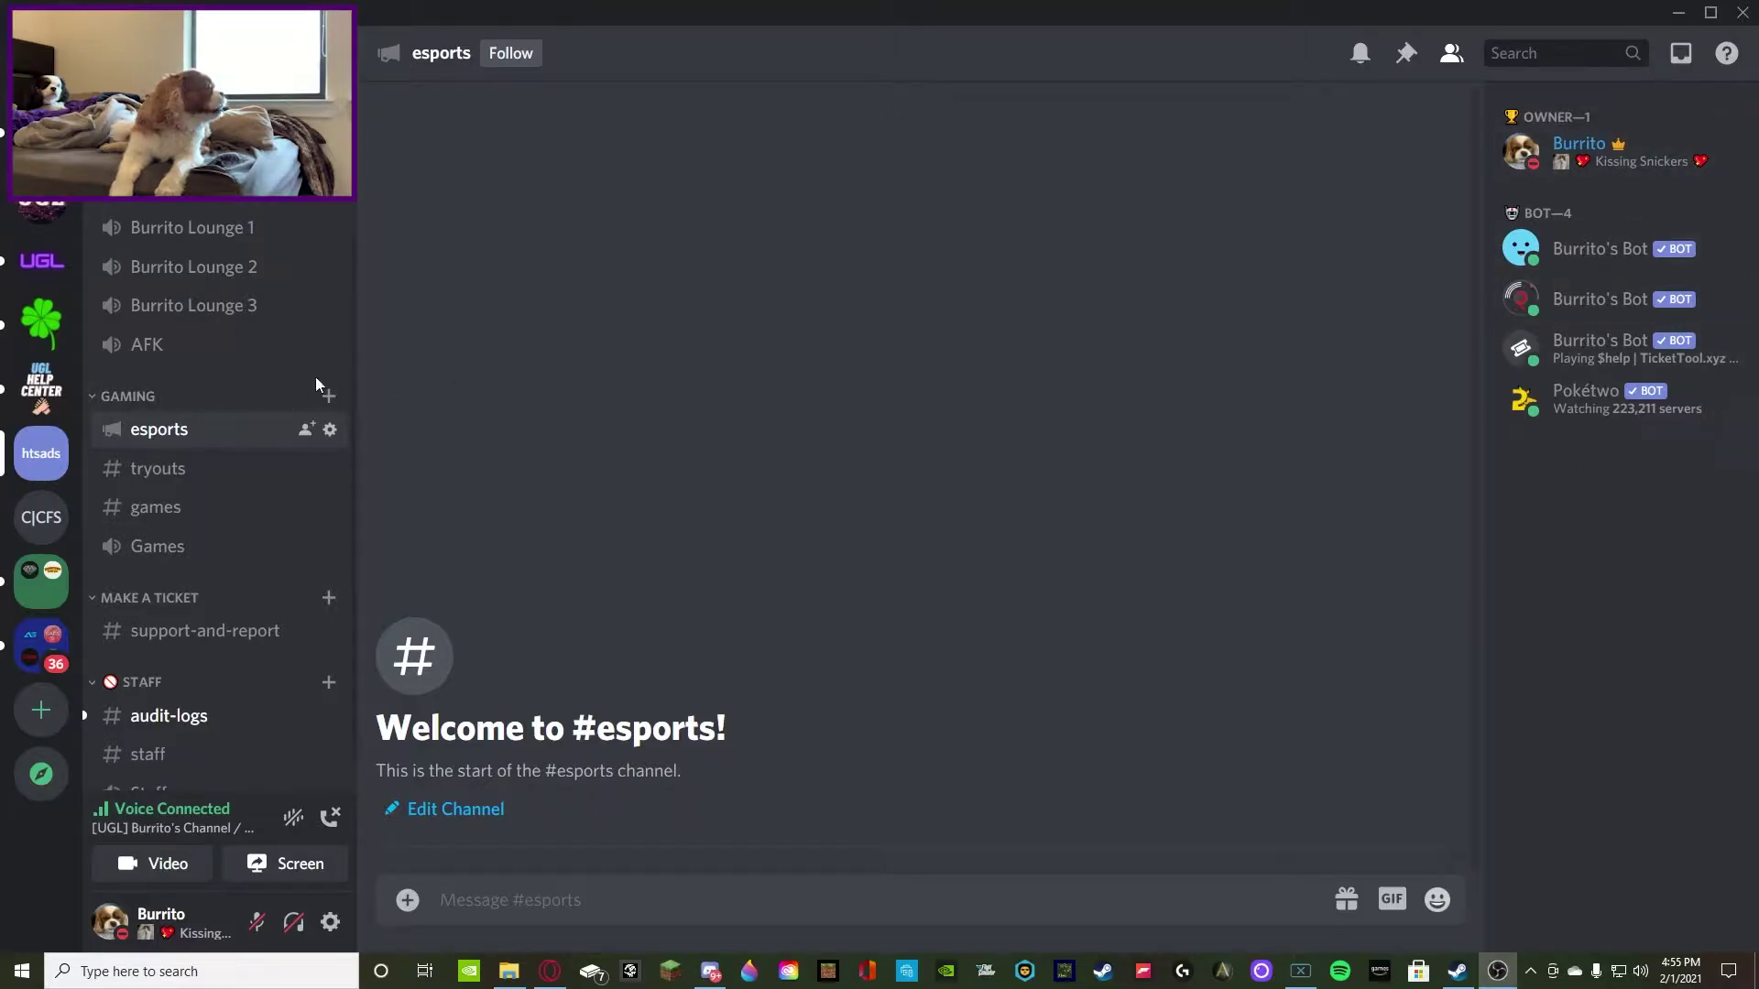
pyautogui.rightClick(142, 203)
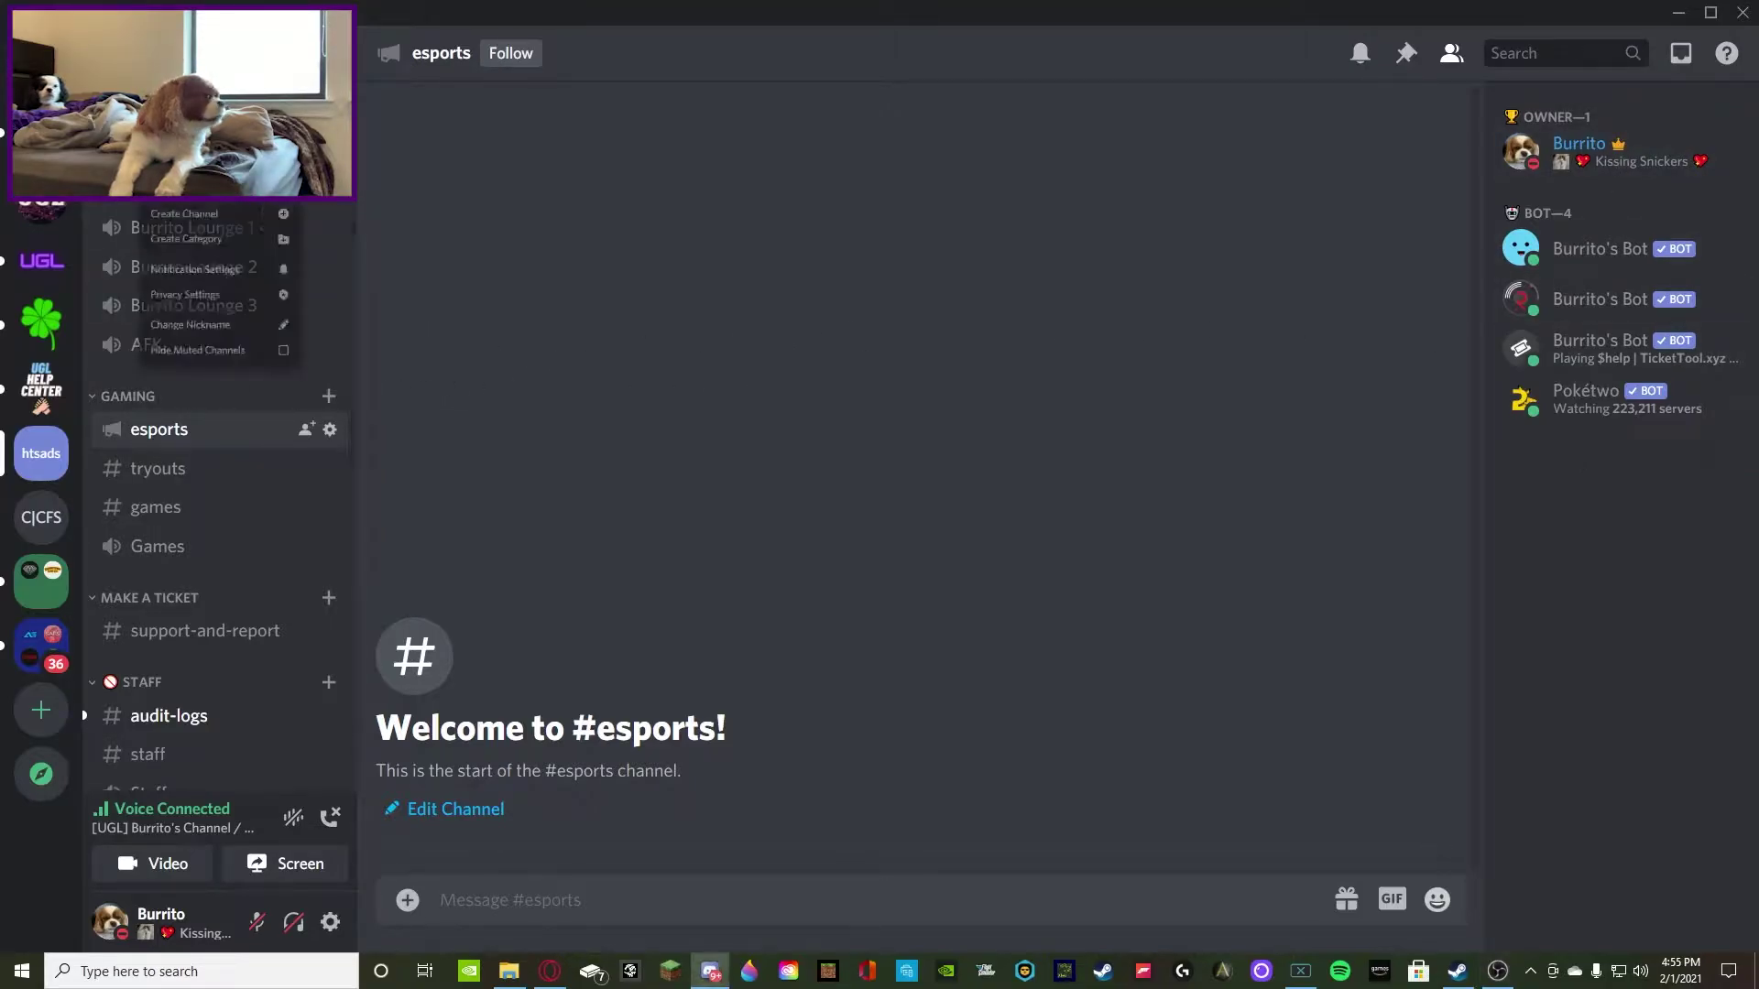
pyautogui.click(156, 213)
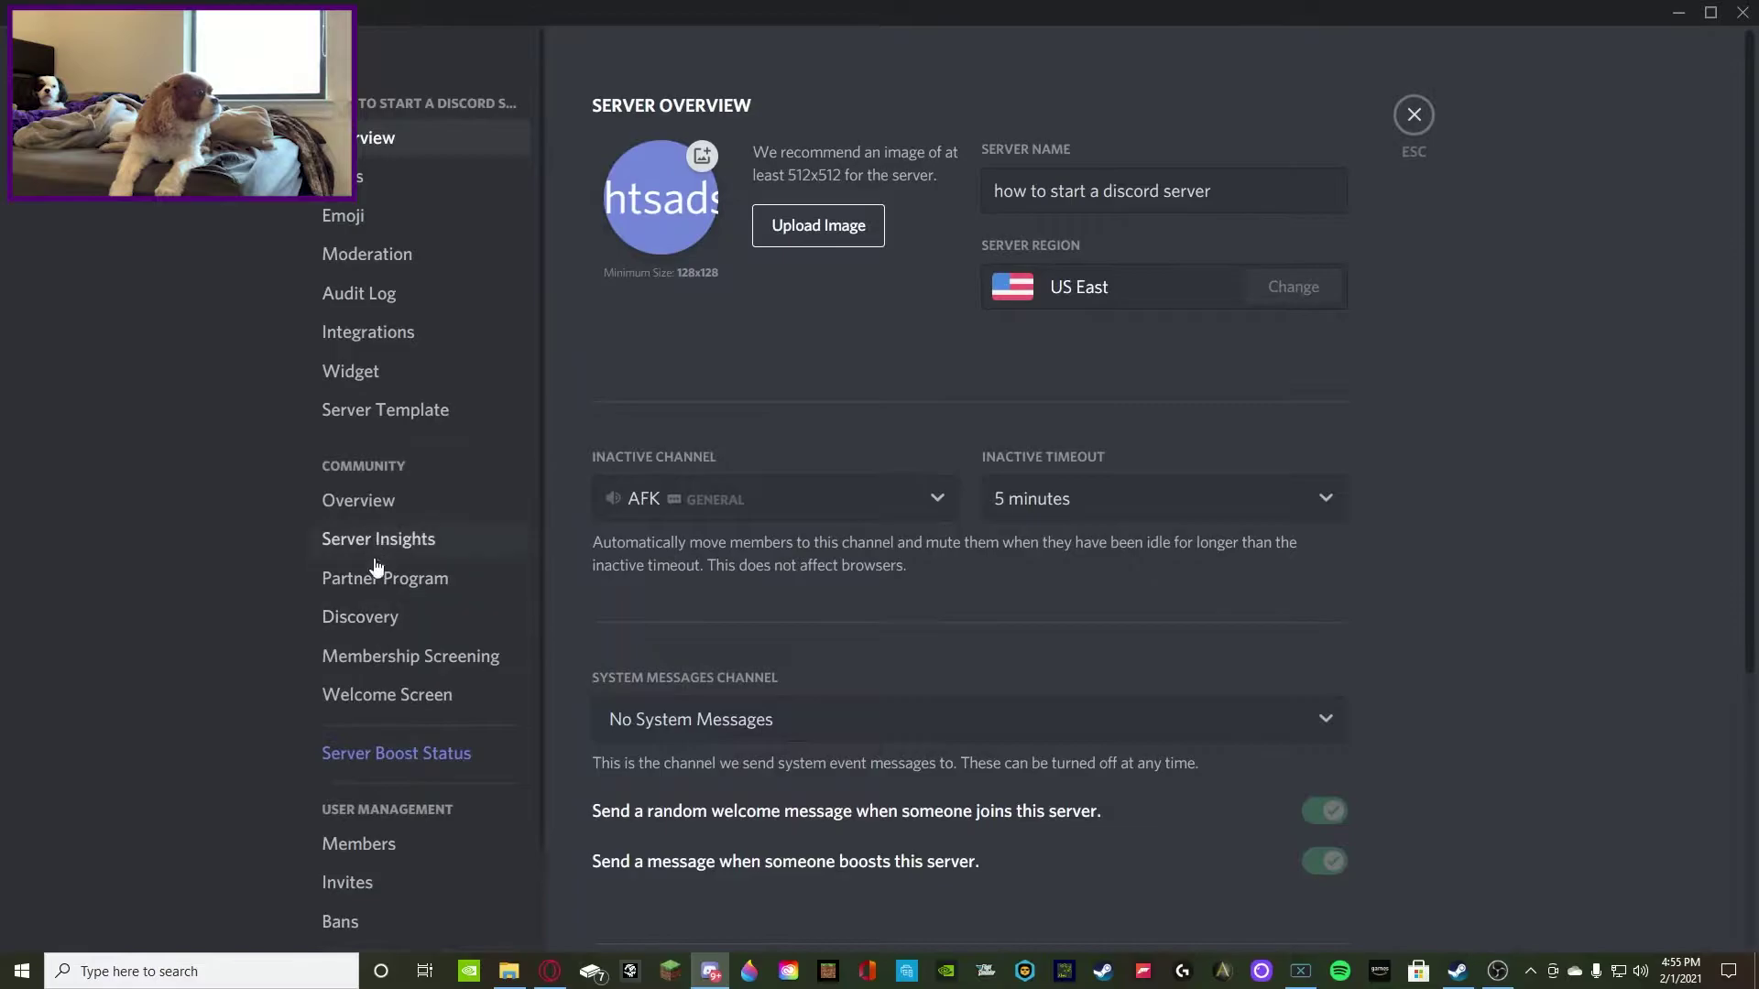
pyautogui.click(357, 844)
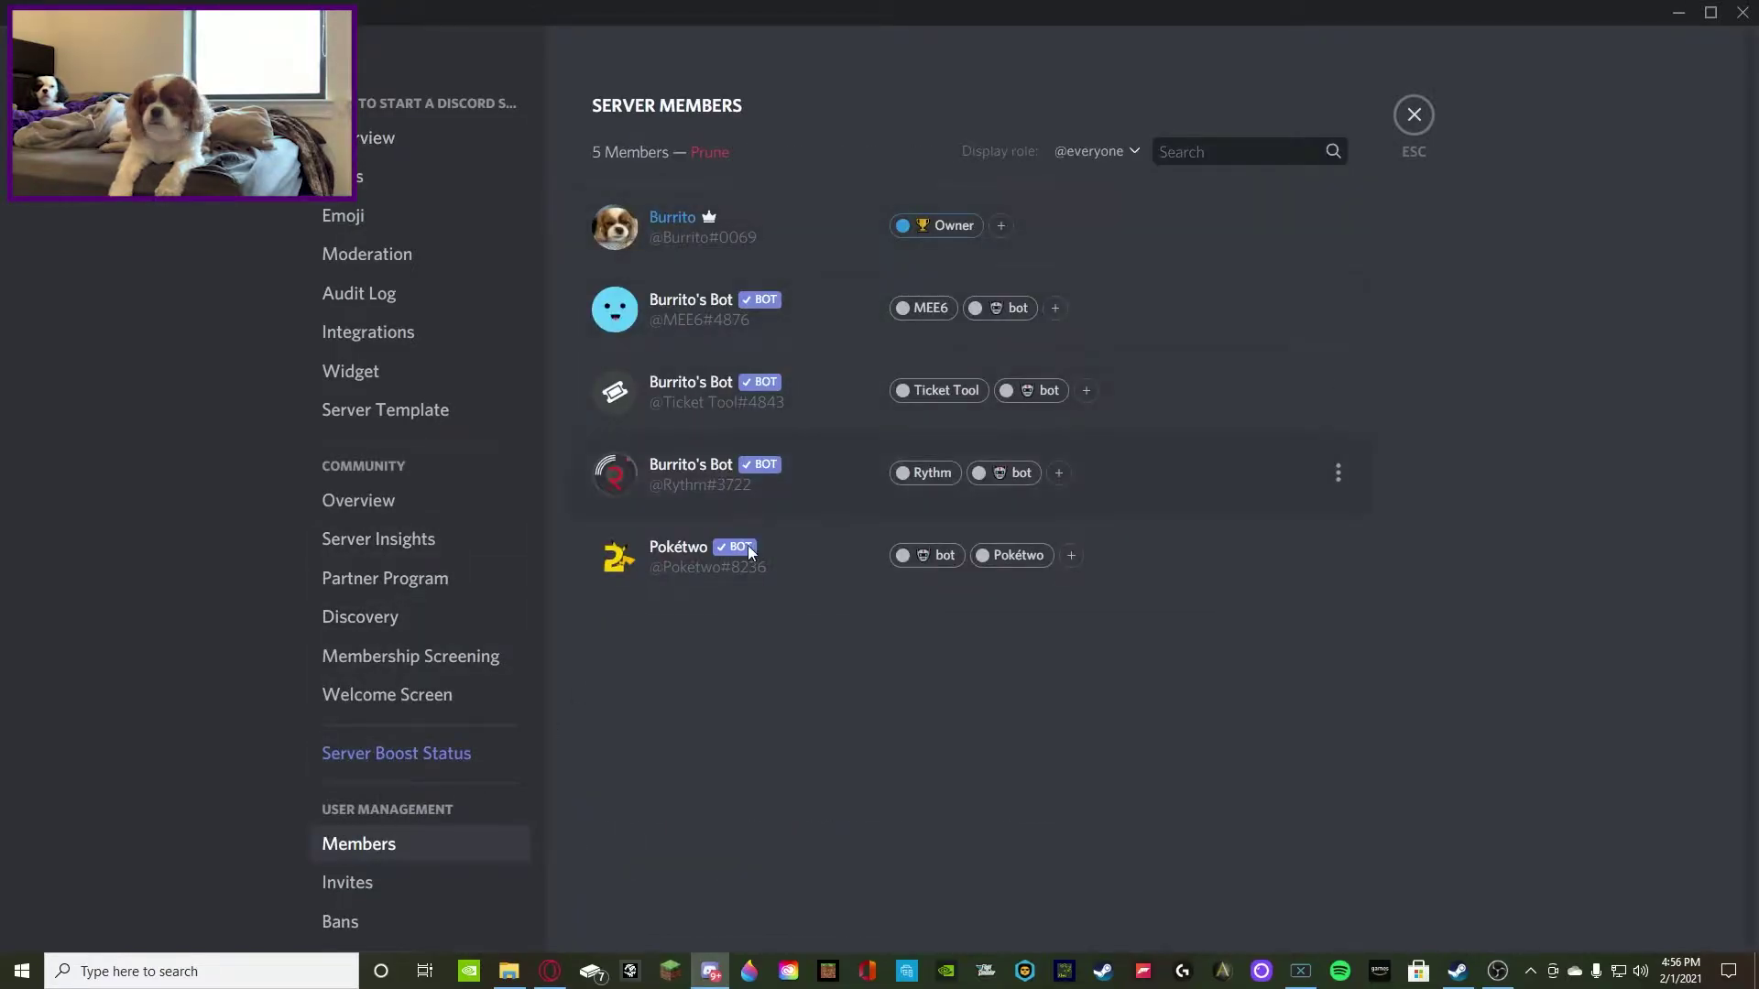
pyautogui.rightClick(817, 227)
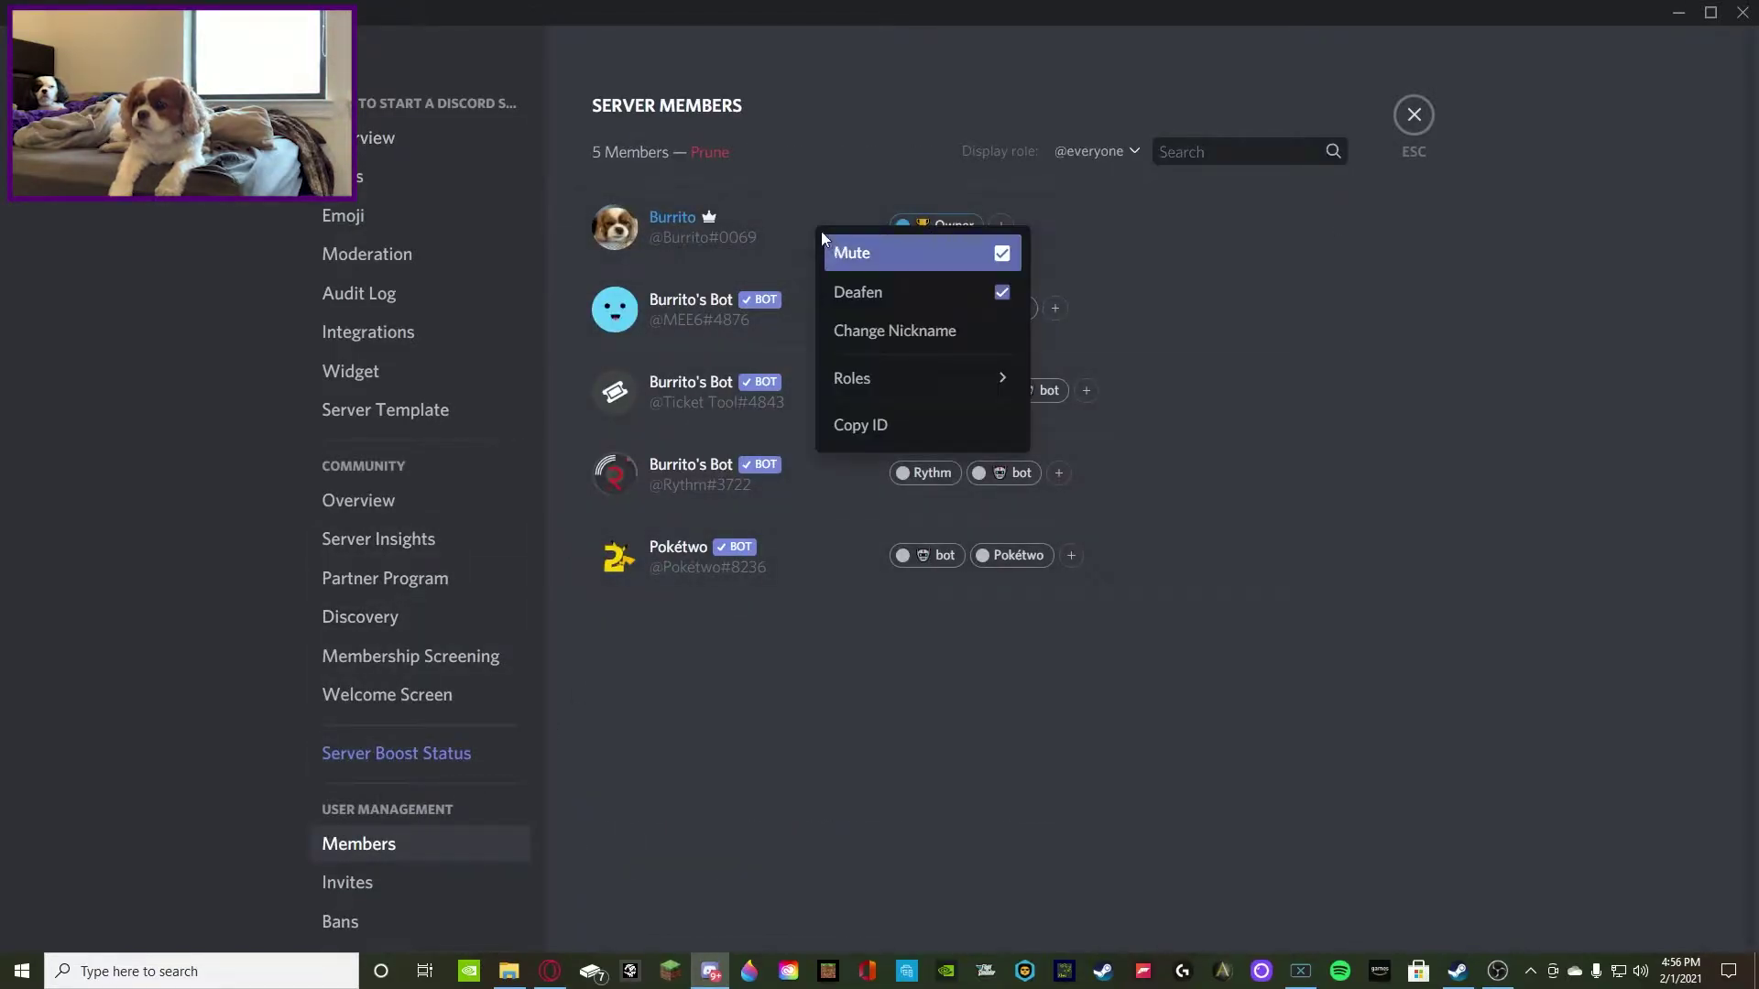
pyautogui.click(823, 357)
pyautogui.rightClick(823, 355)
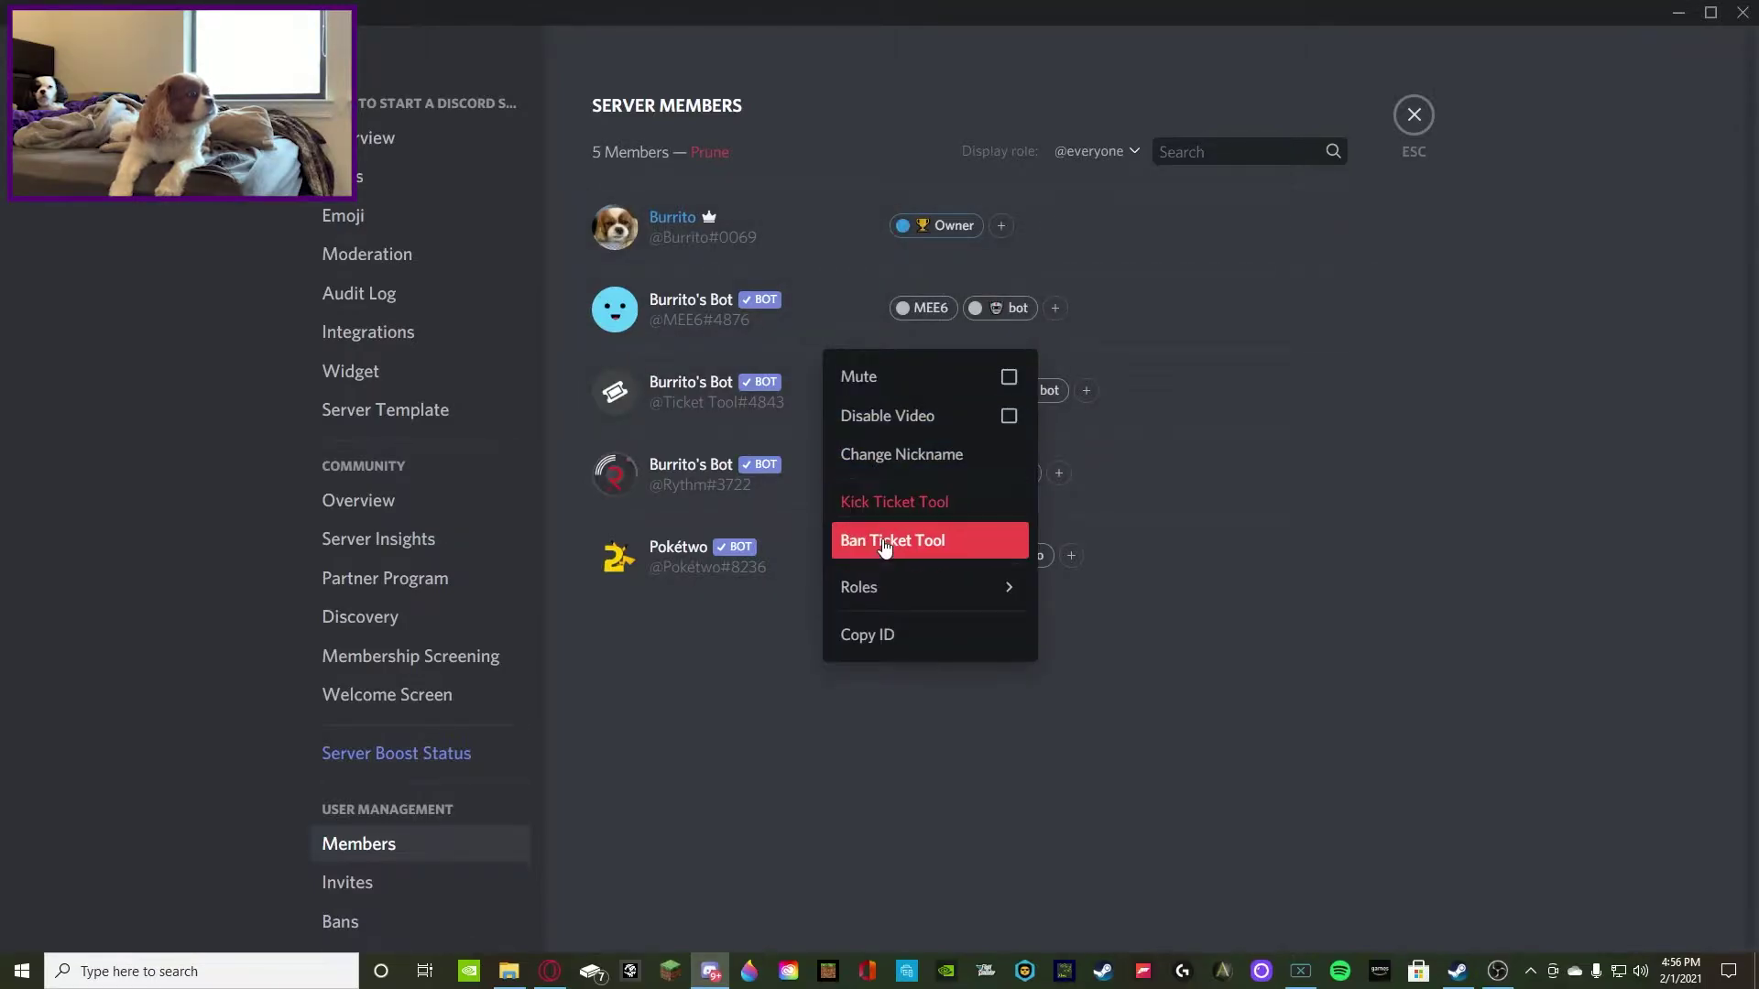
pyautogui.click(1408, 132)
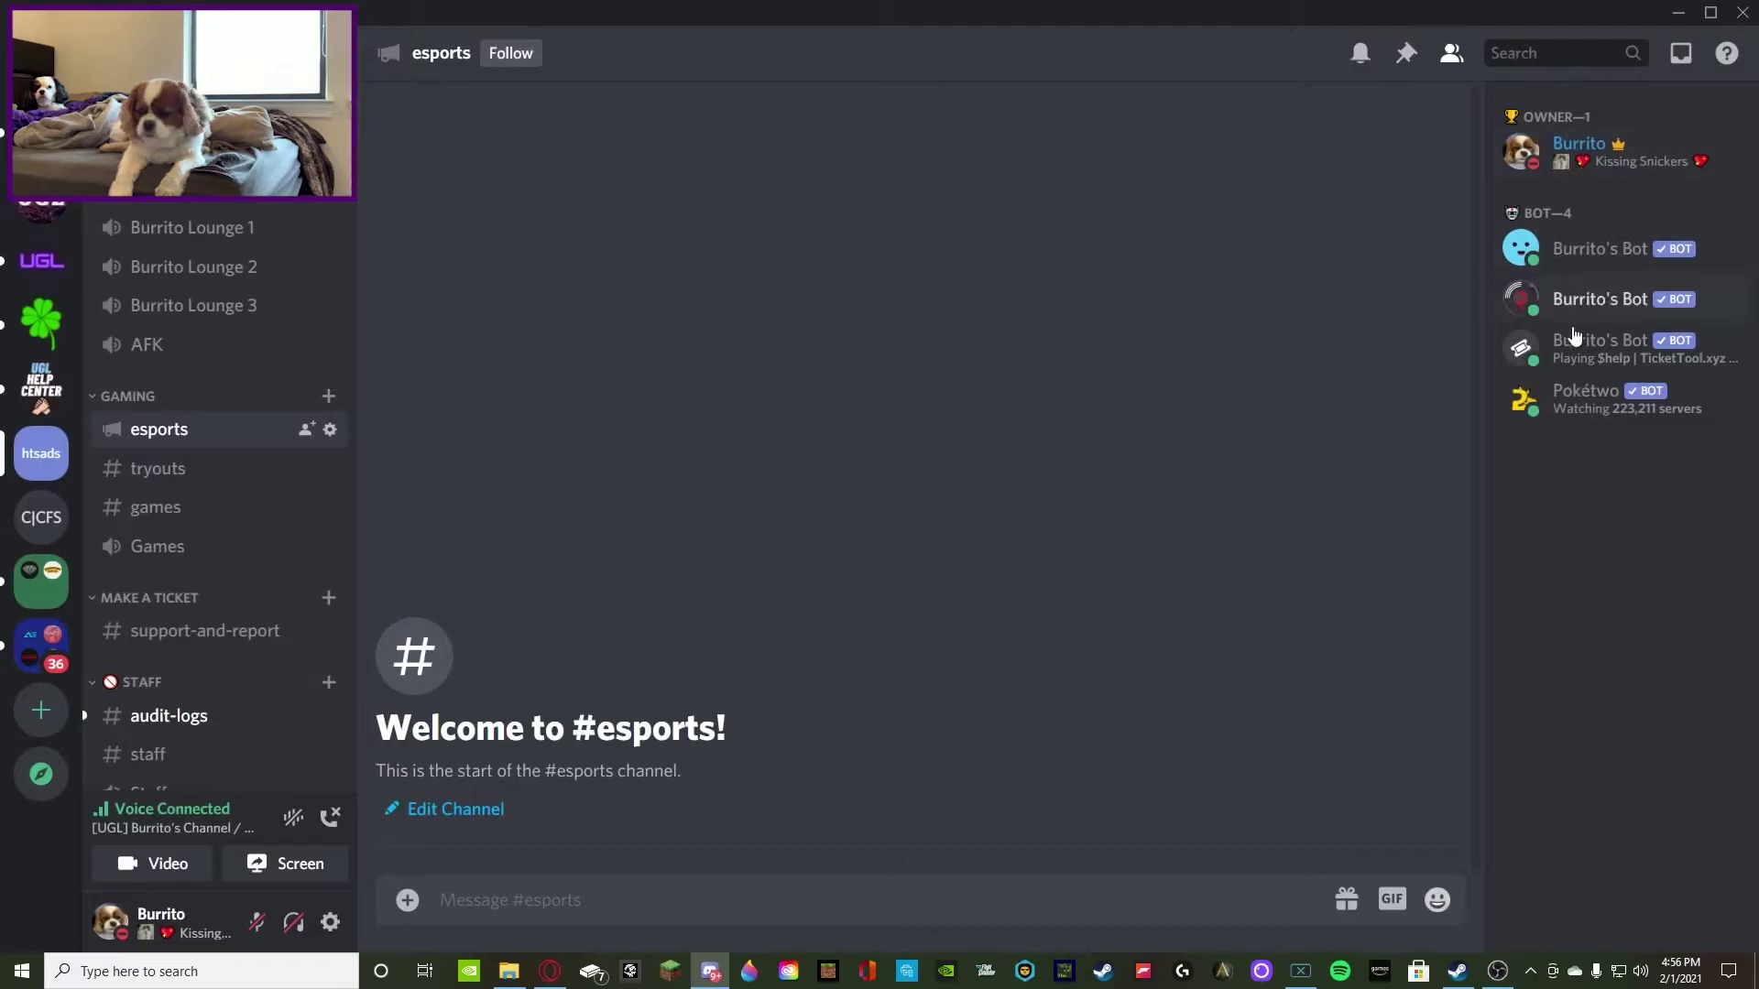
# Kick the MEE6 bot from its member-list menu and confirm the kick
pyautogui.rightClick(1588, 263)
pyautogui.click(1415, 675)
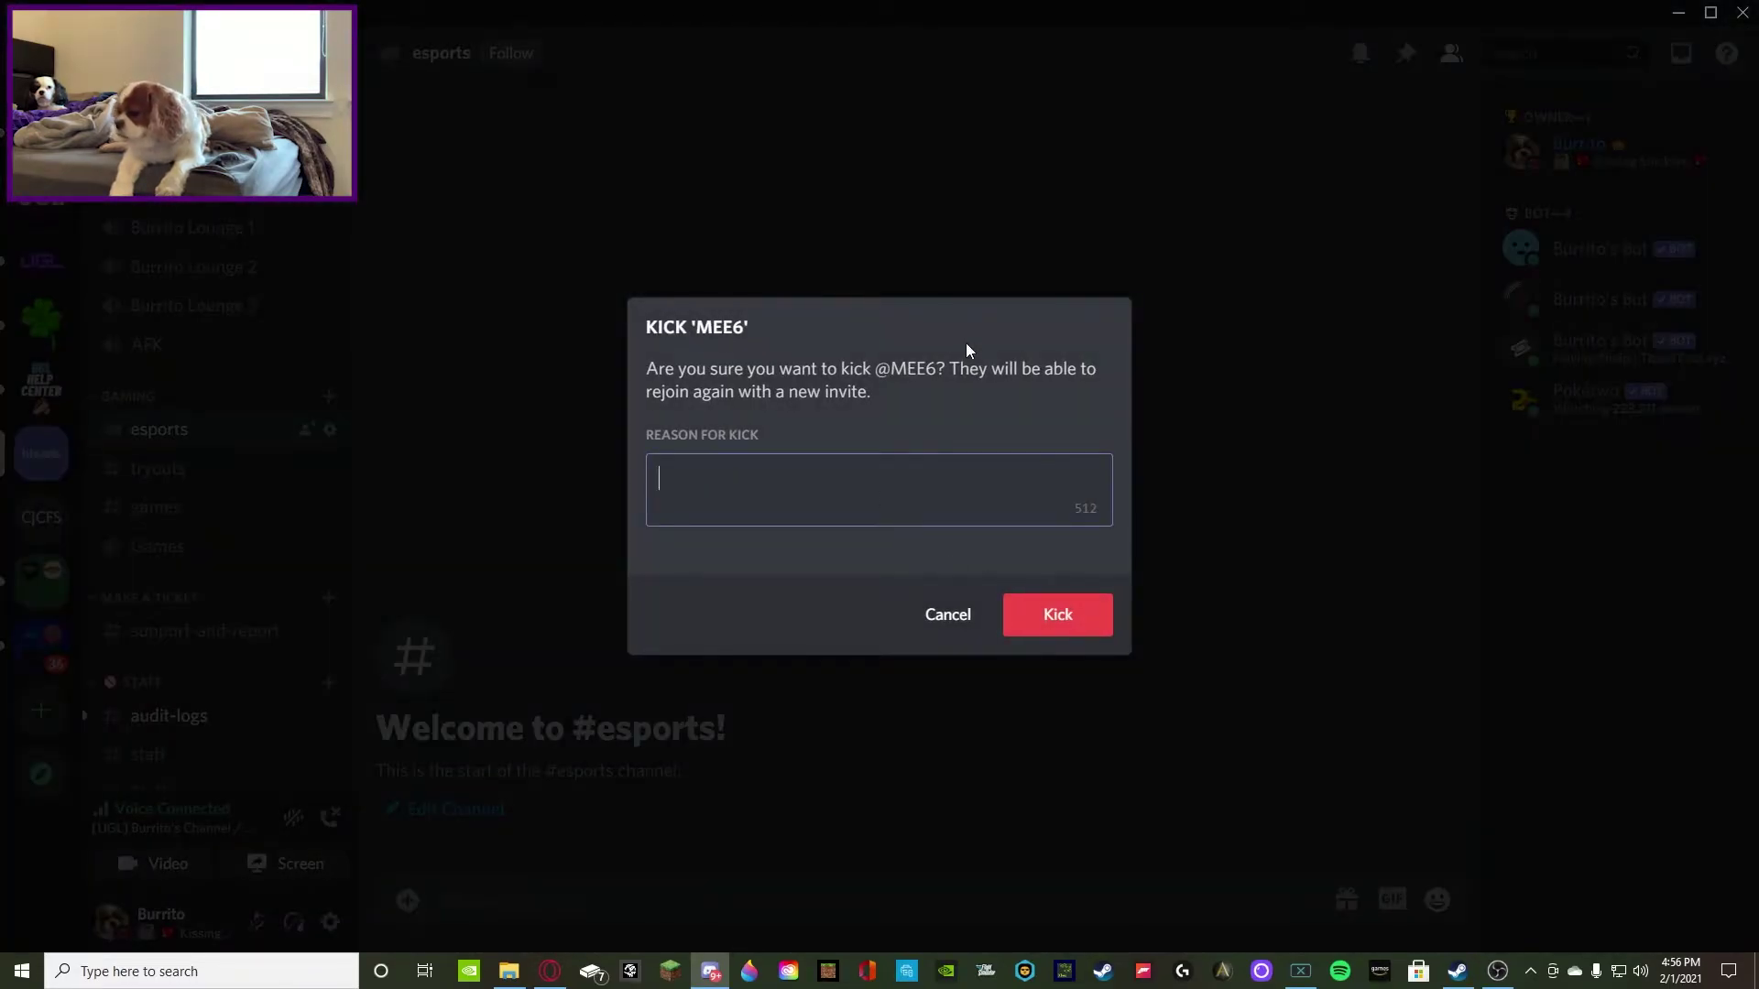
pyautogui.click(1029, 617)
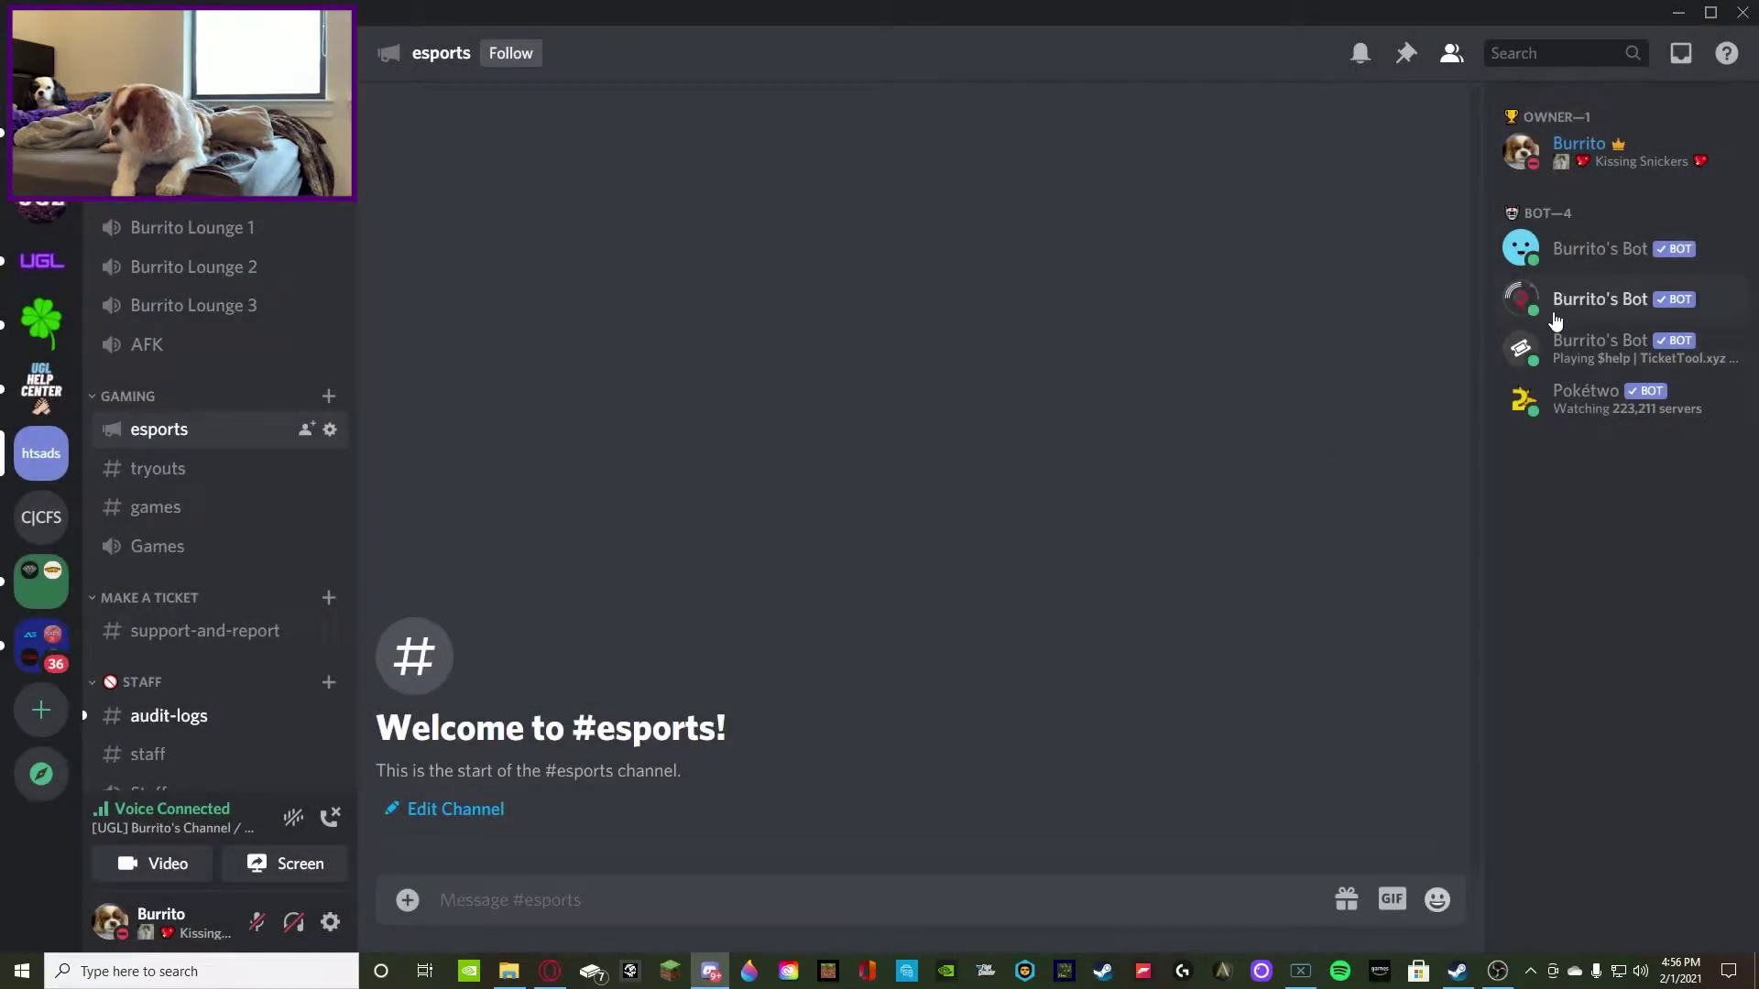
# Bring up the Rythm bot's ban confirmation, dismiss it, and reopen Rythm's menu
pyautogui.rightClick(1558, 311)
pyautogui.moveTo(1388, 820)
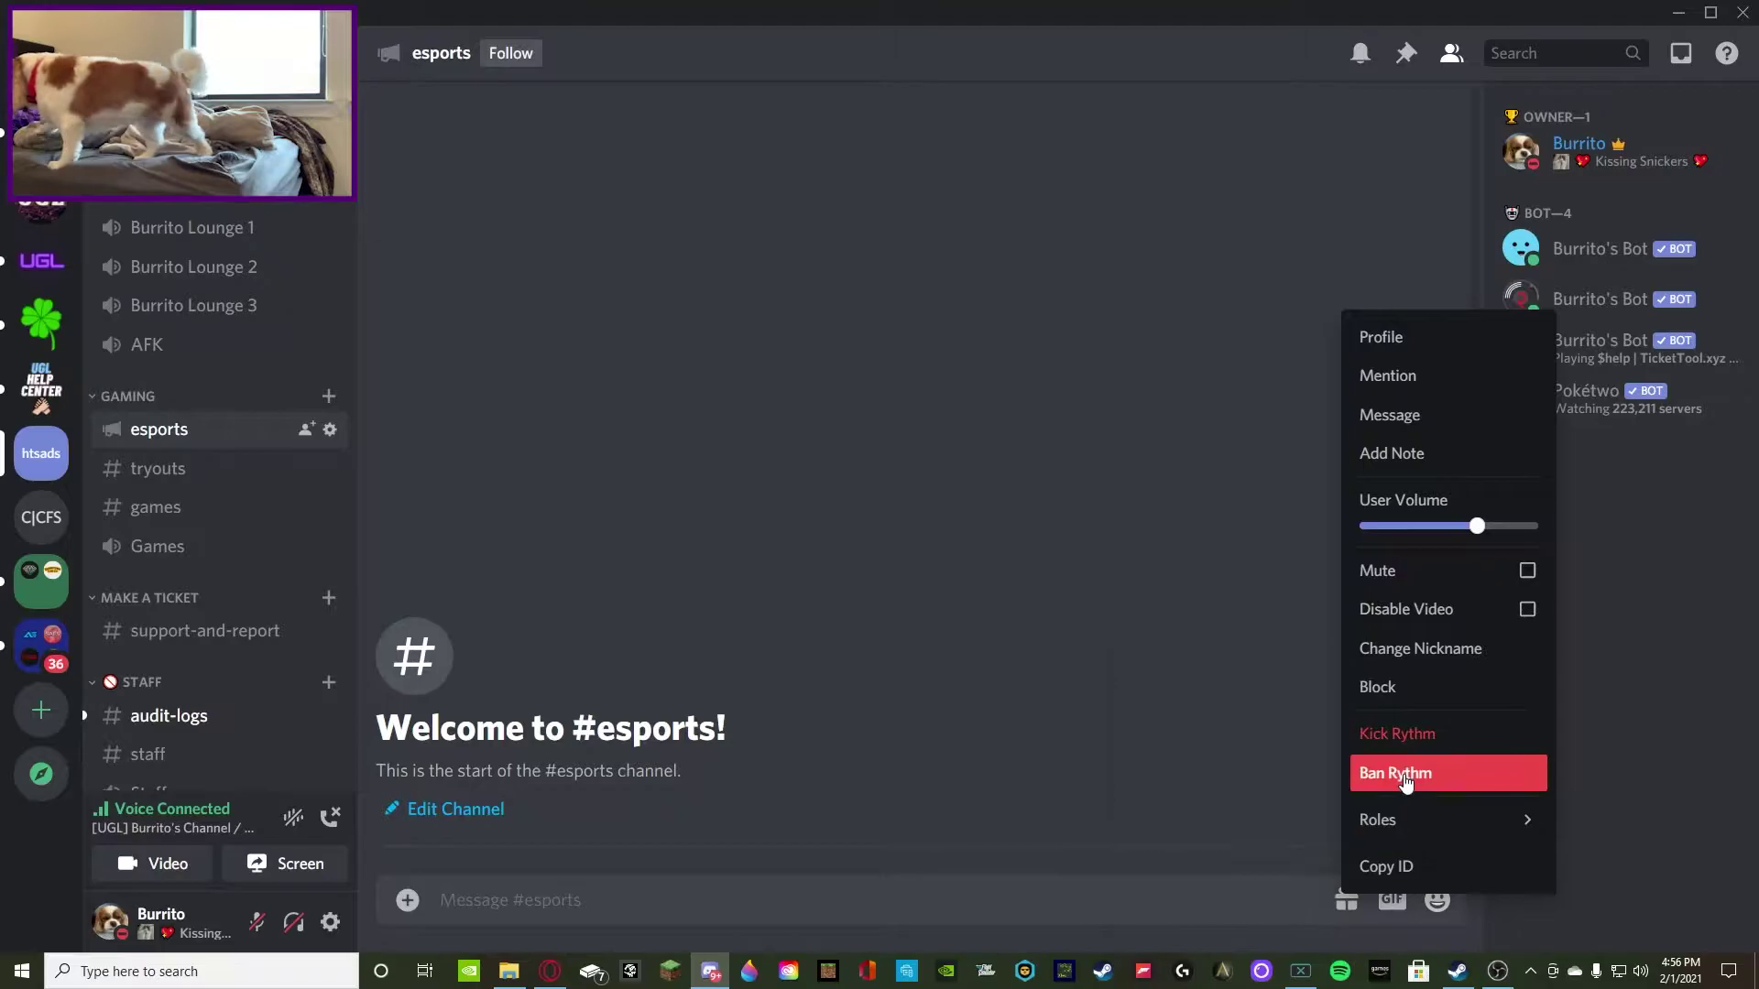
pyautogui.click(1406, 778)
pyautogui.press('Escape')
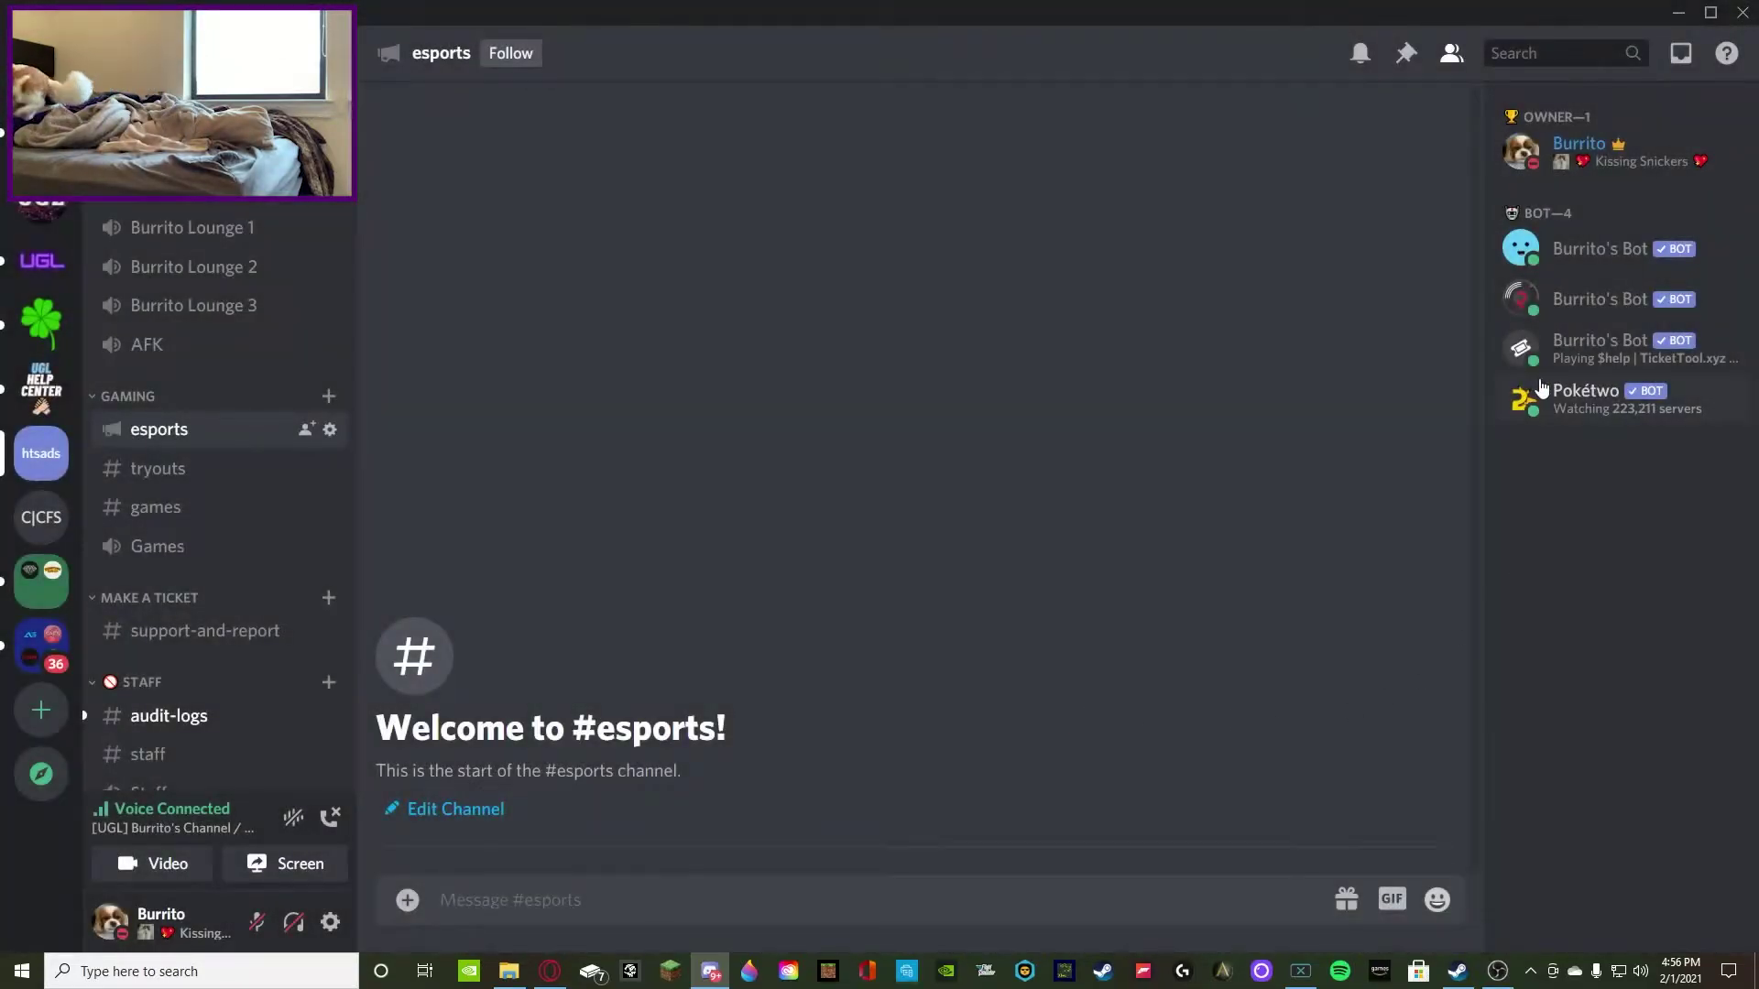
pyautogui.rightClick(1573, 305)
pyautogui.click(1409, 759)
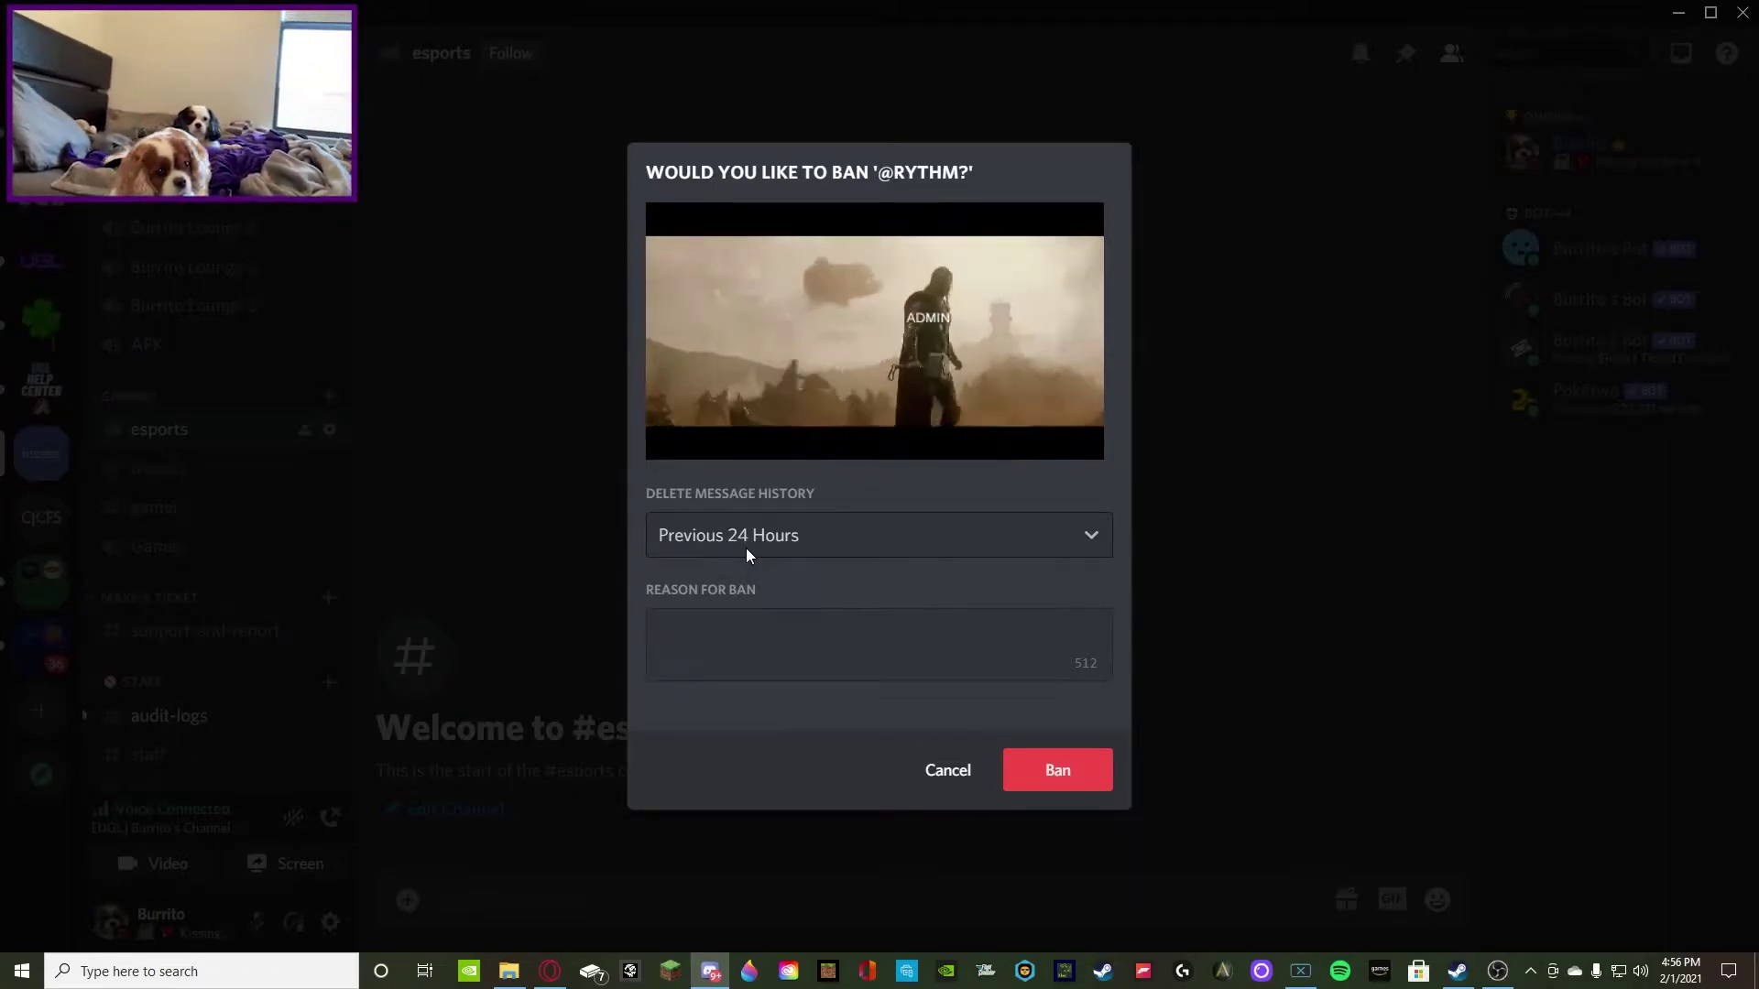
pyautogui.click(844, 544)
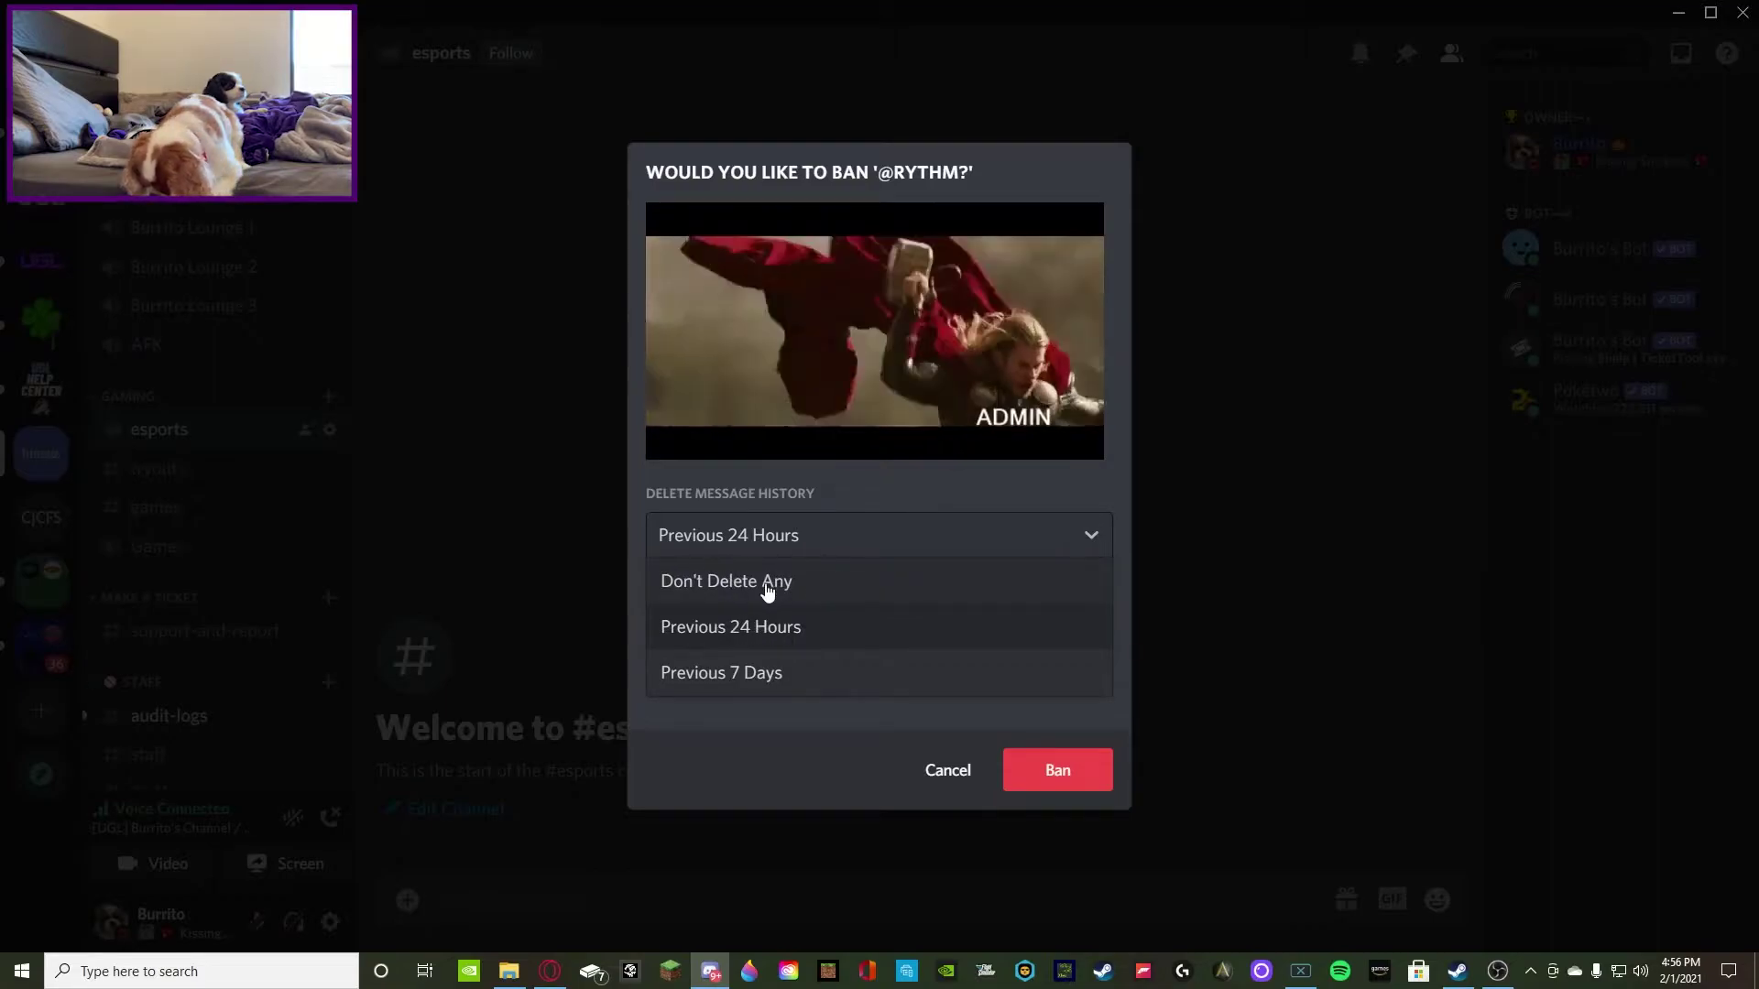
pyautogui.click(722, 625)
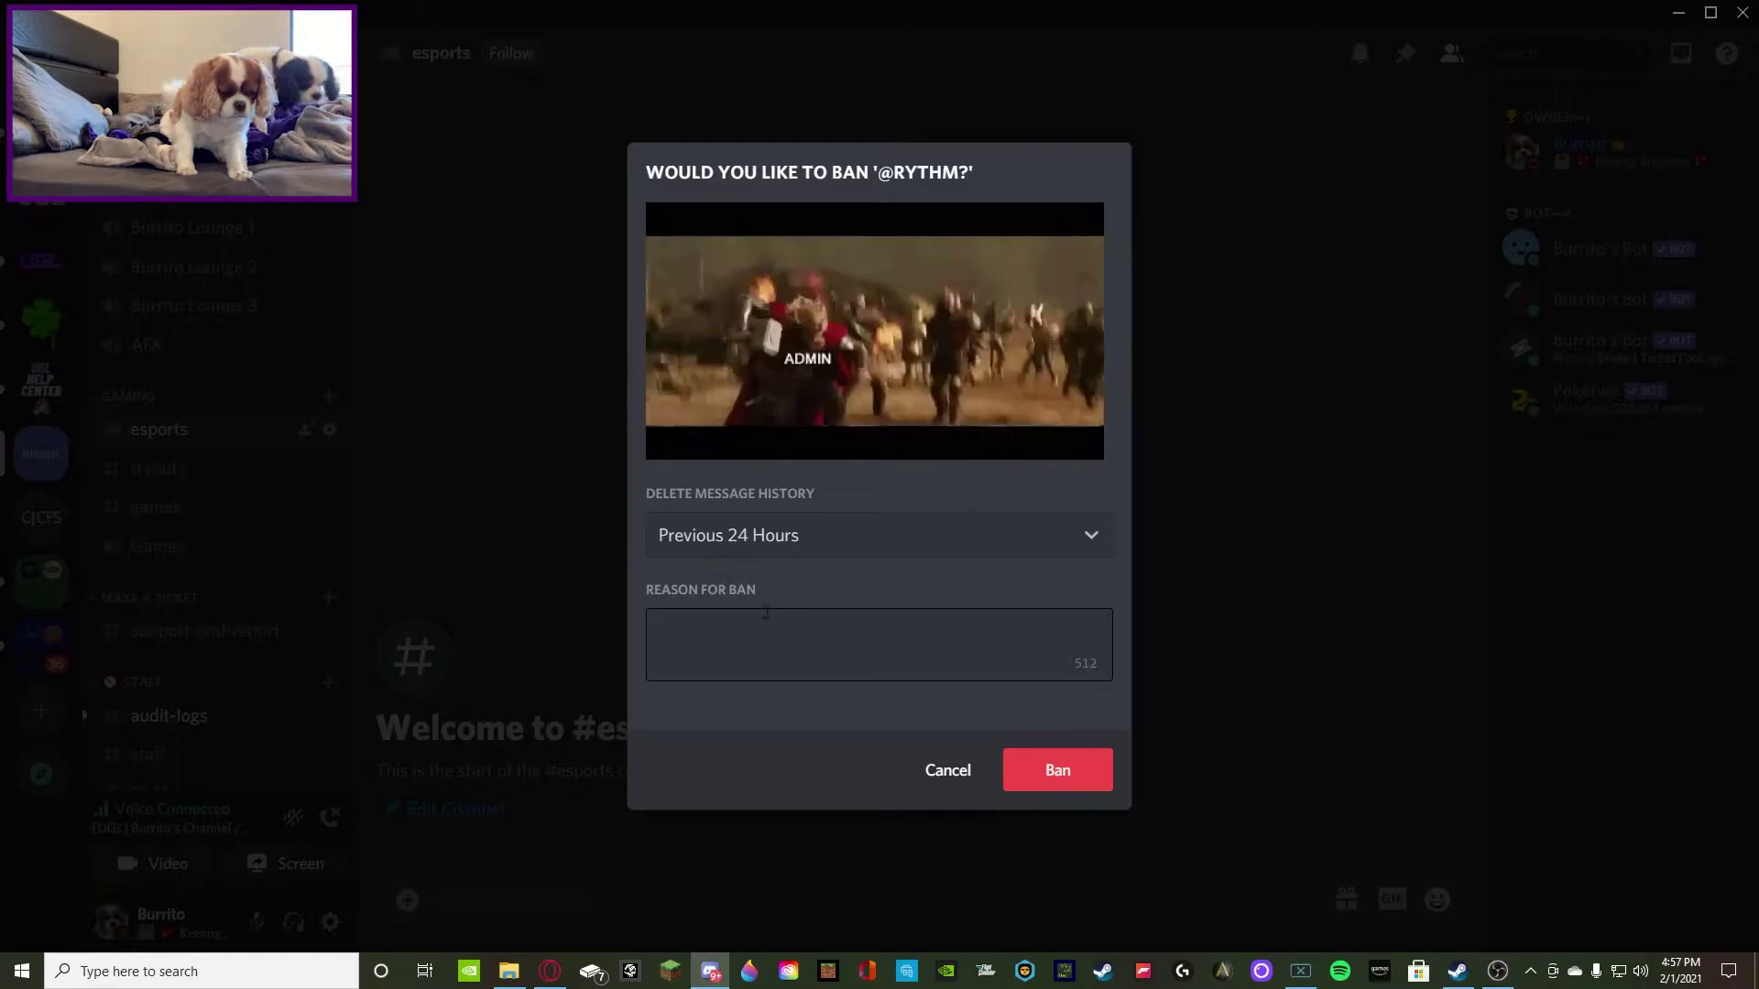
pyautogui.click(936, 771)
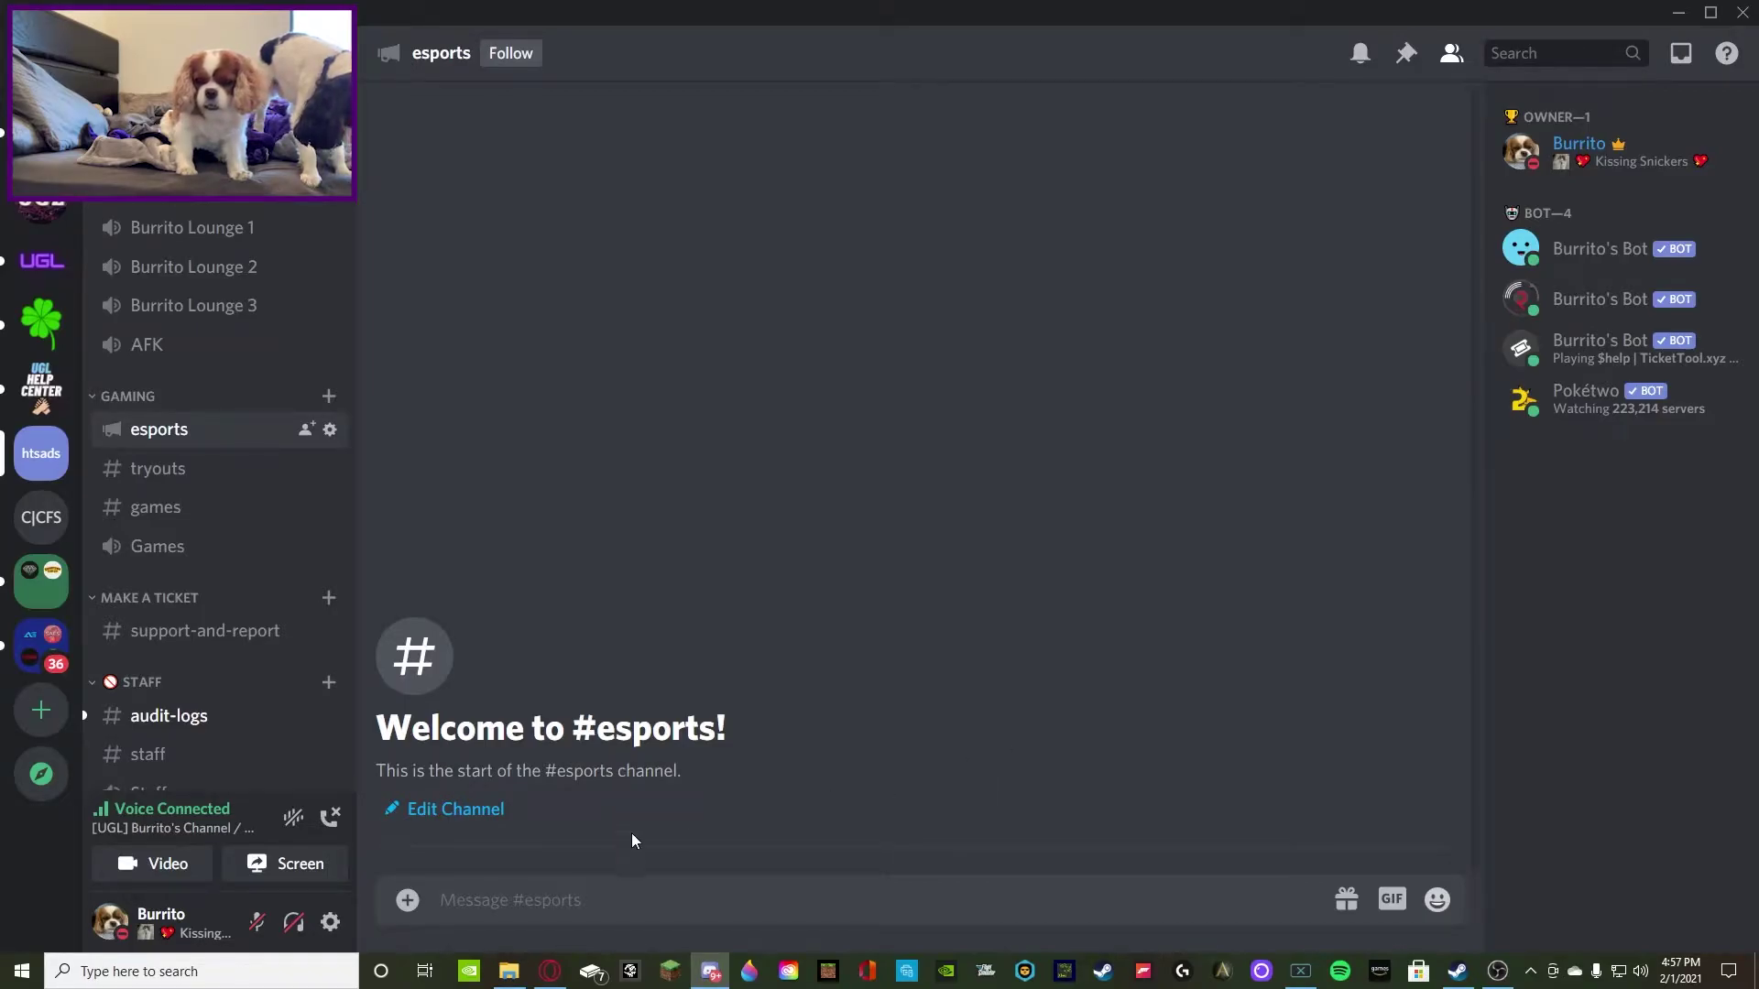
# Check the MEE6 bot's profile name in the Discord member list
pyautogui.click(550, 971)
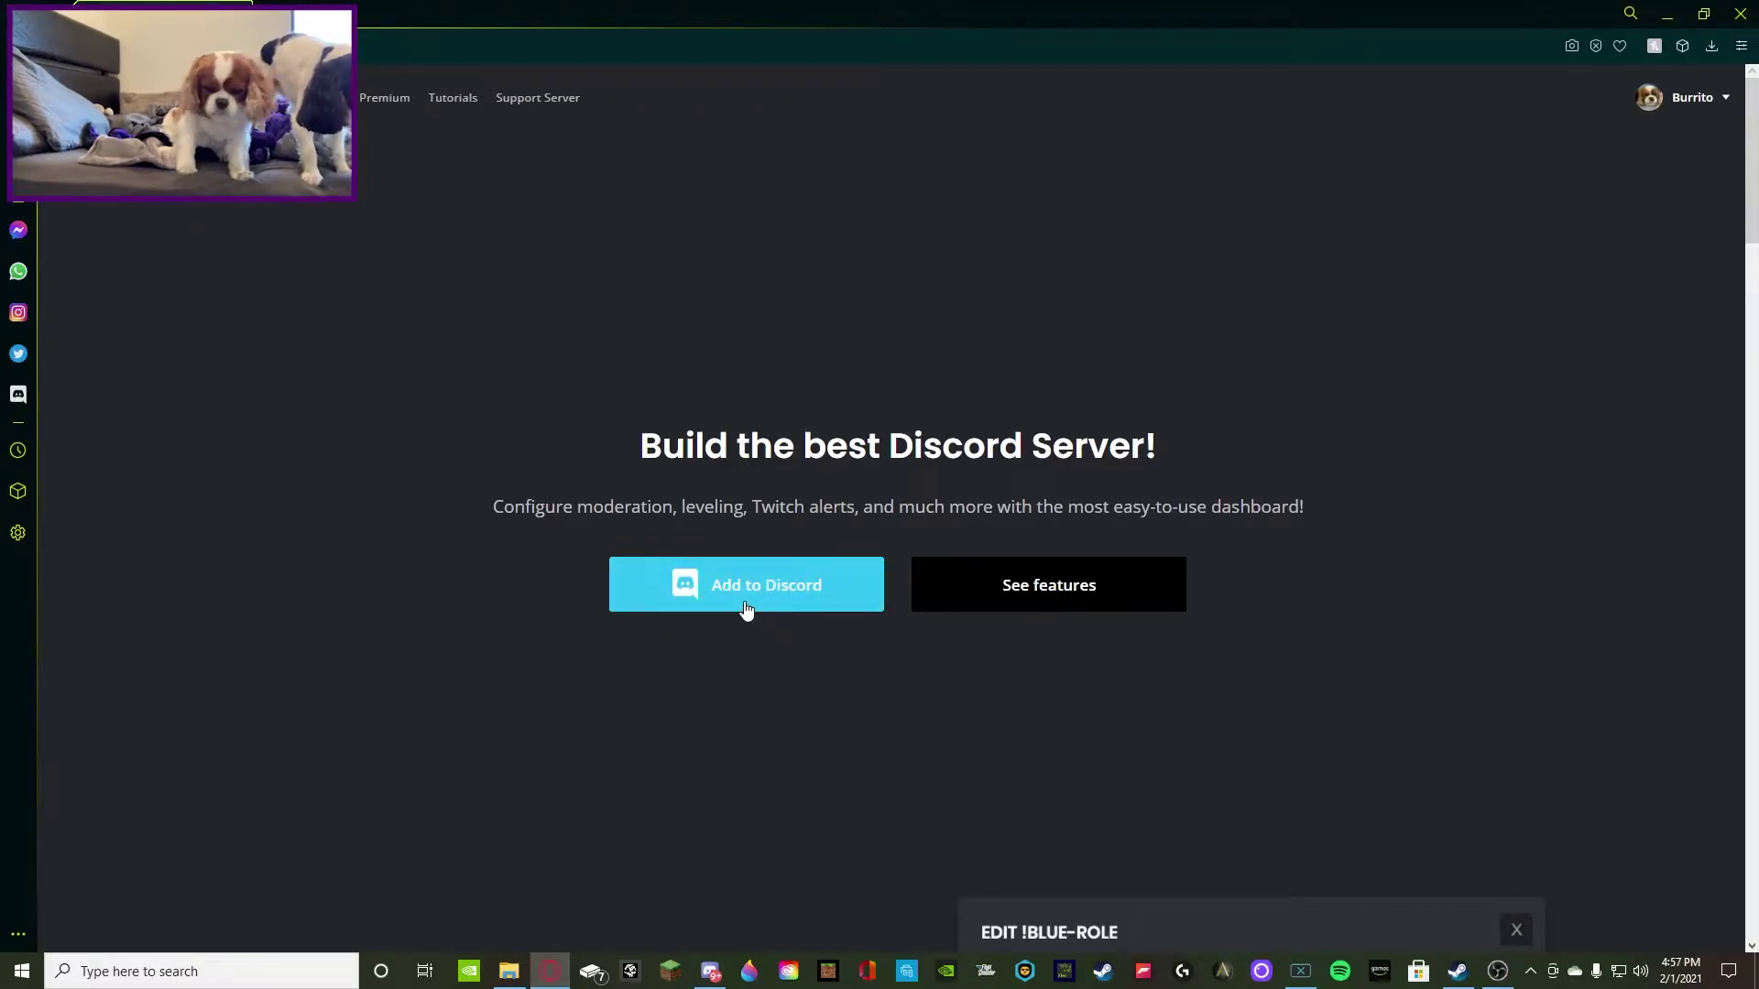
pyautogui.click(711, 971)
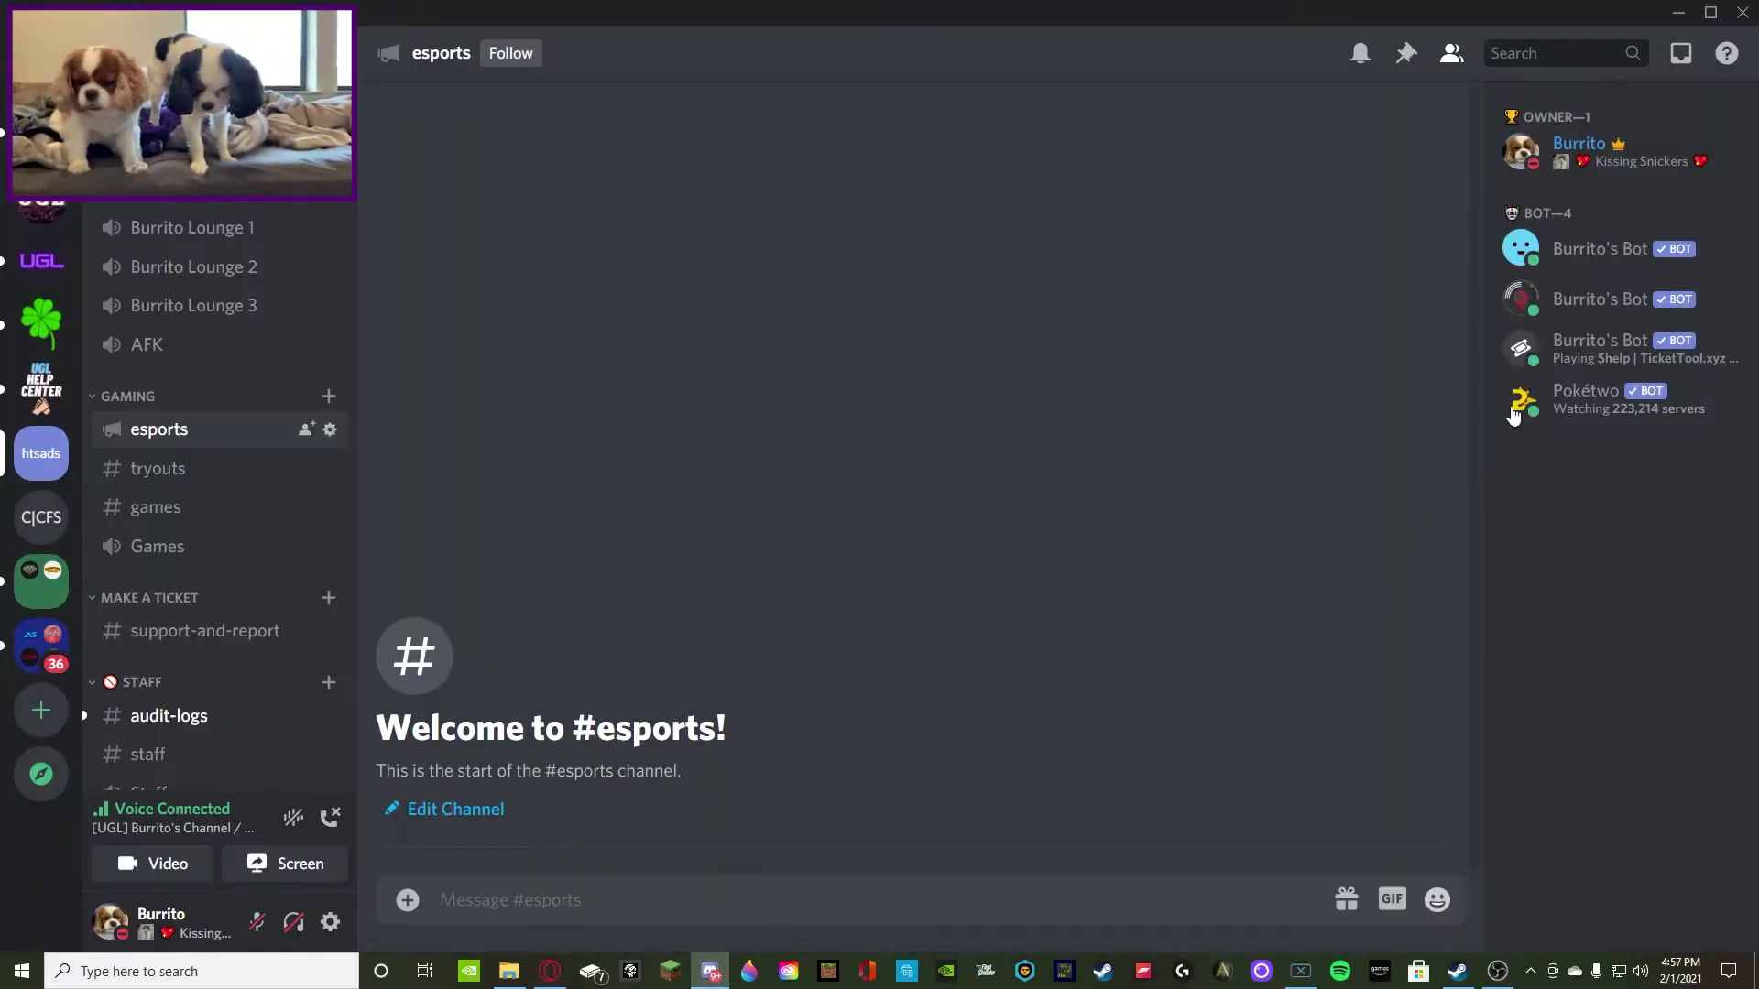
pyautogui.click(1558, 248)
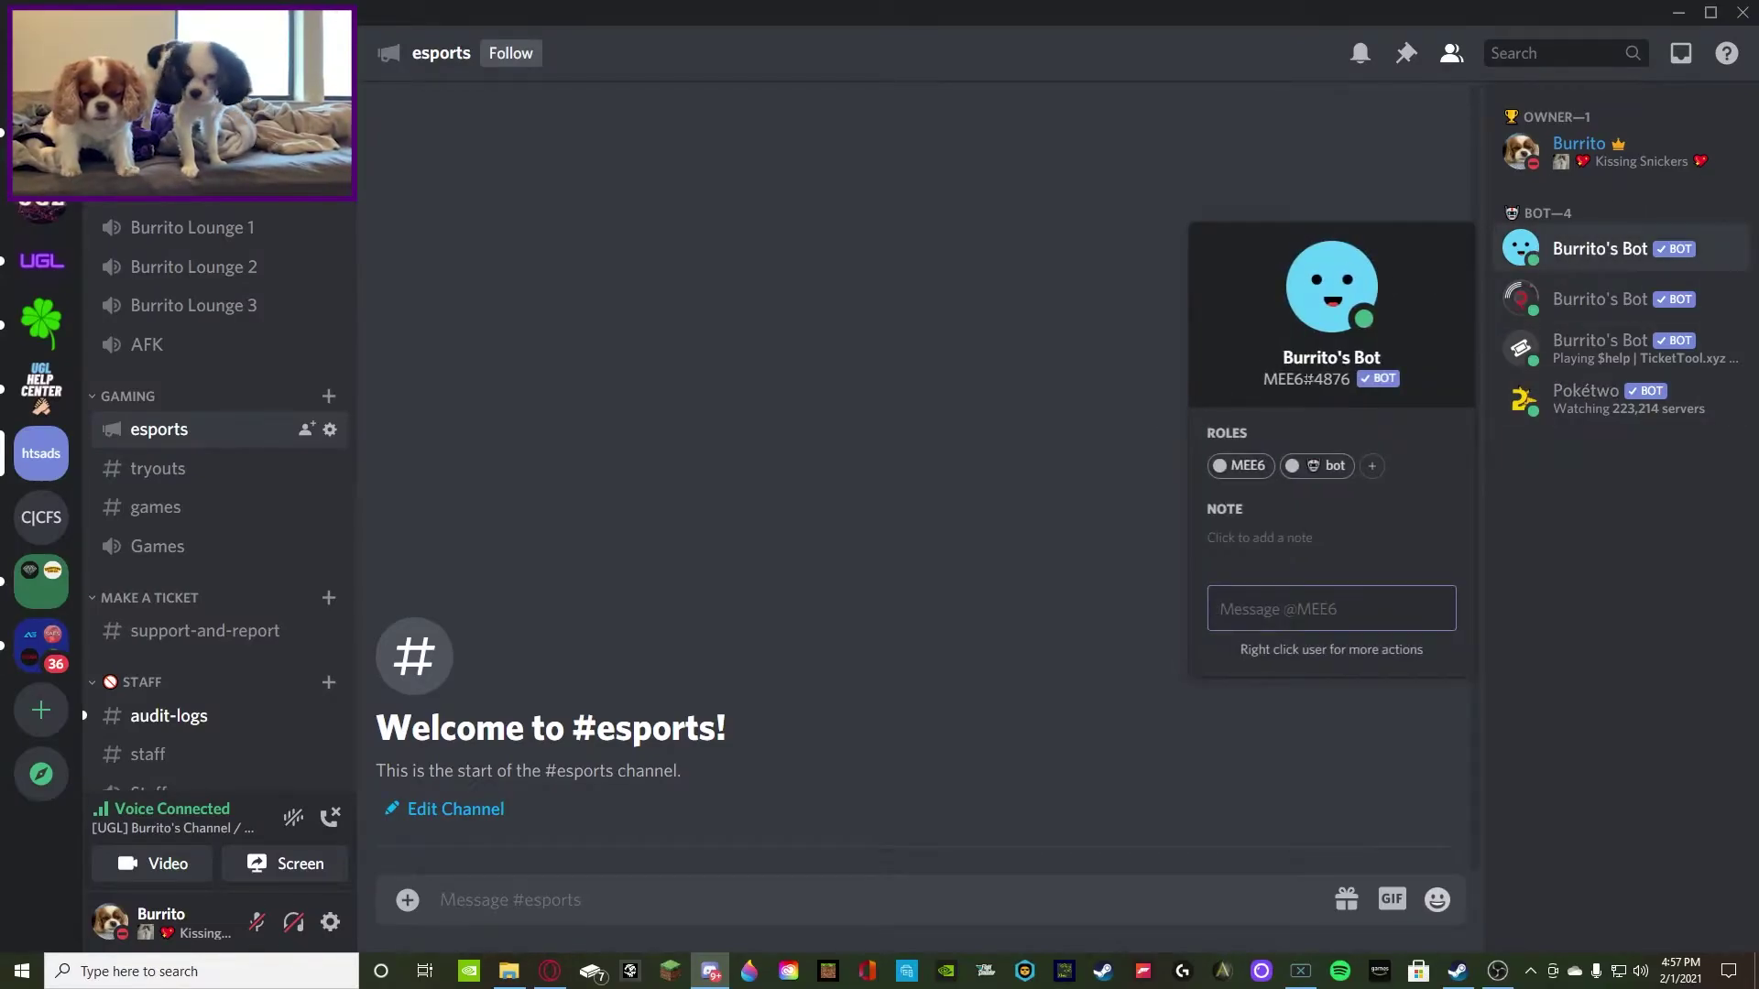
pyautogui.moveTo(1285, 358); pyautogui.dragTo(1381, 359)
pyautogui.click(829, 502)
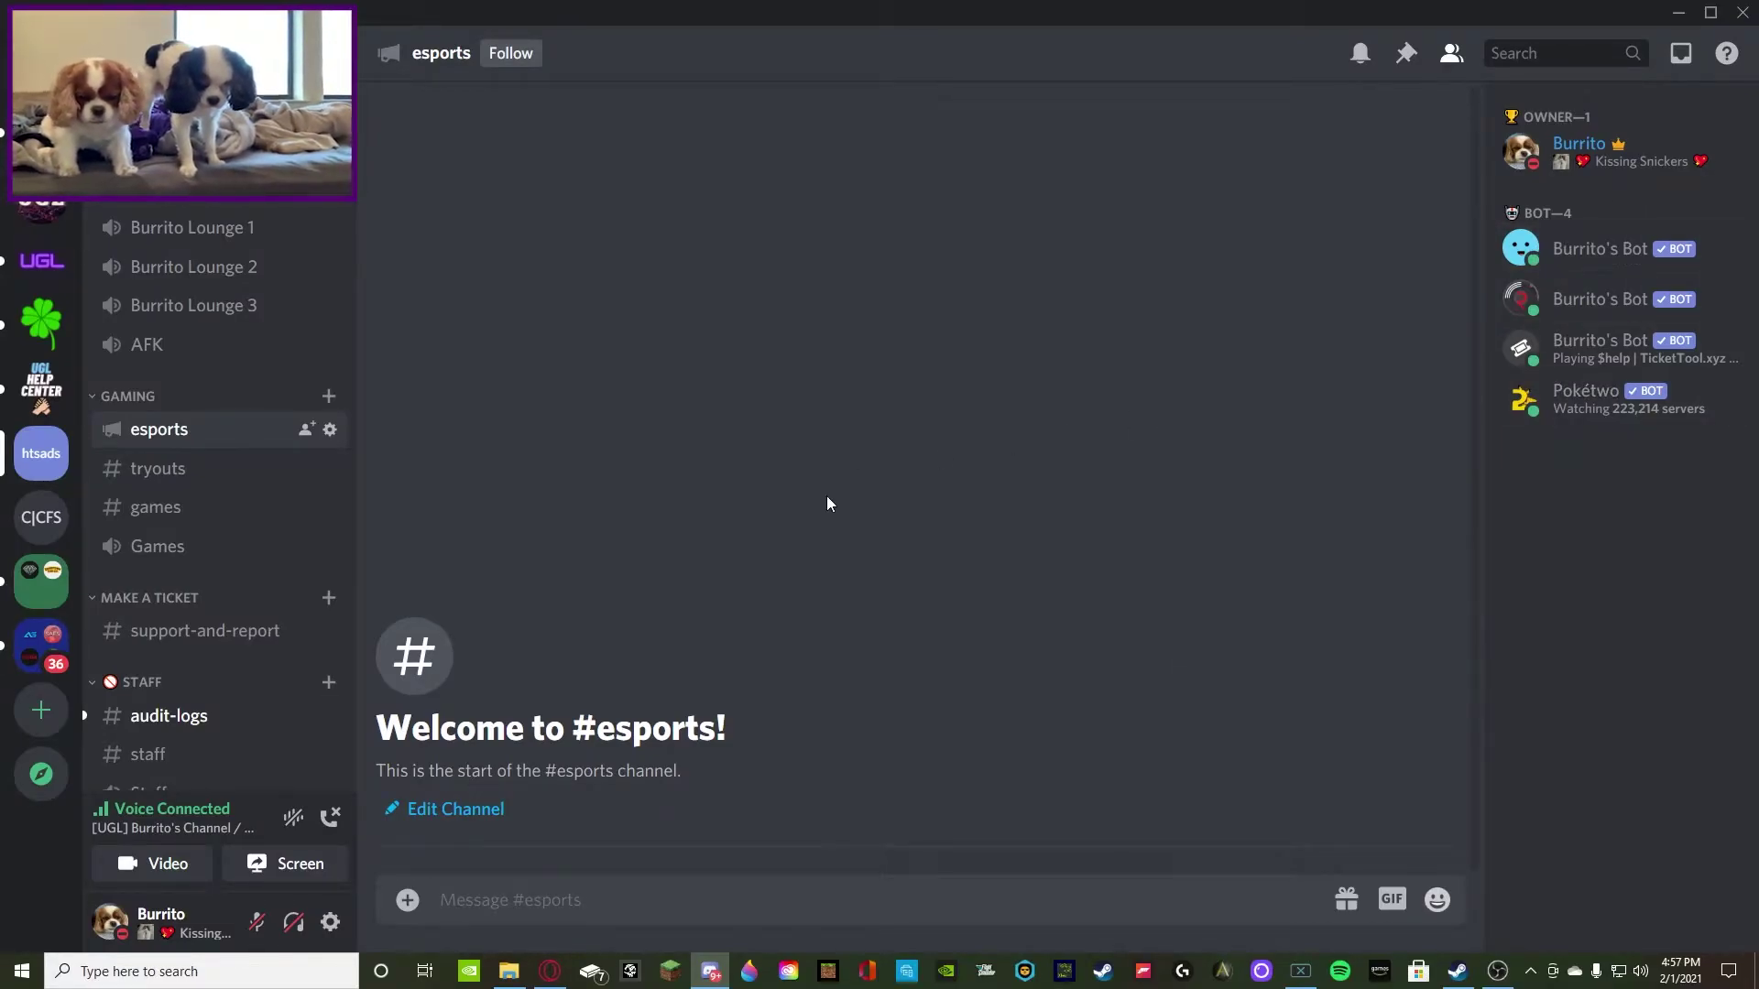
# Pick 'how to start a discord server' from the MEE6 server selection list
pyautogui.click(549, 974)
pyautogui.click(714, 584)
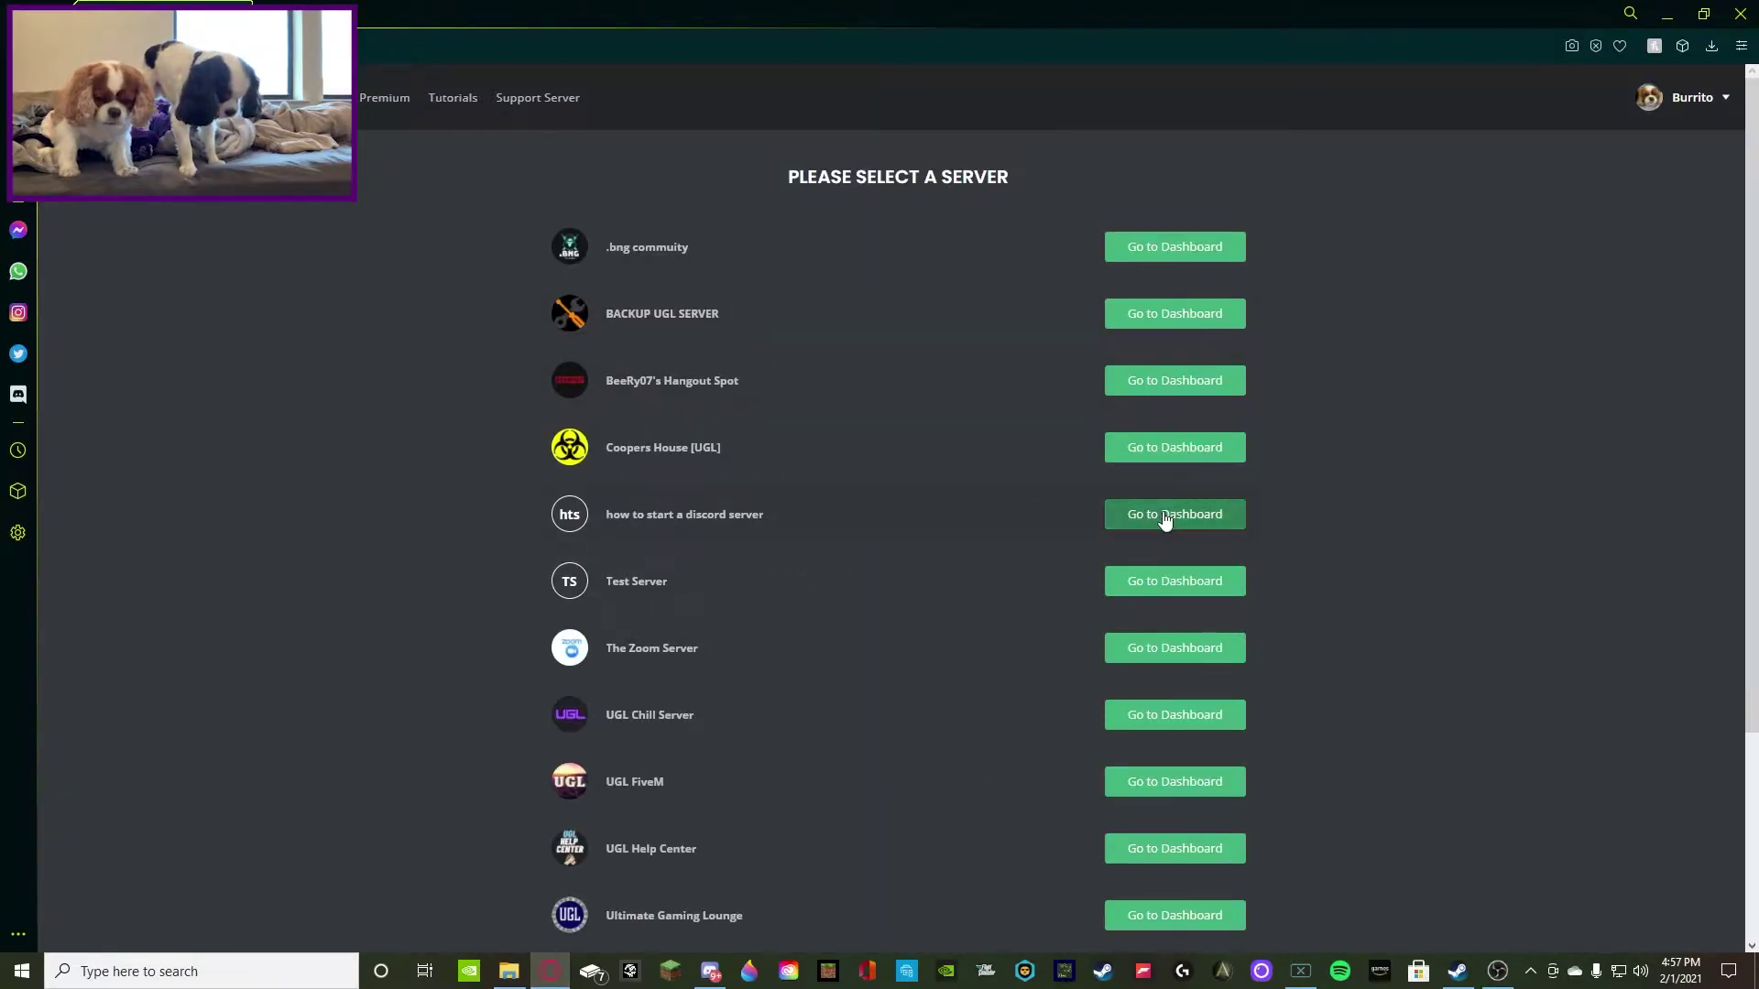
pyautogui.click(1165, 519)
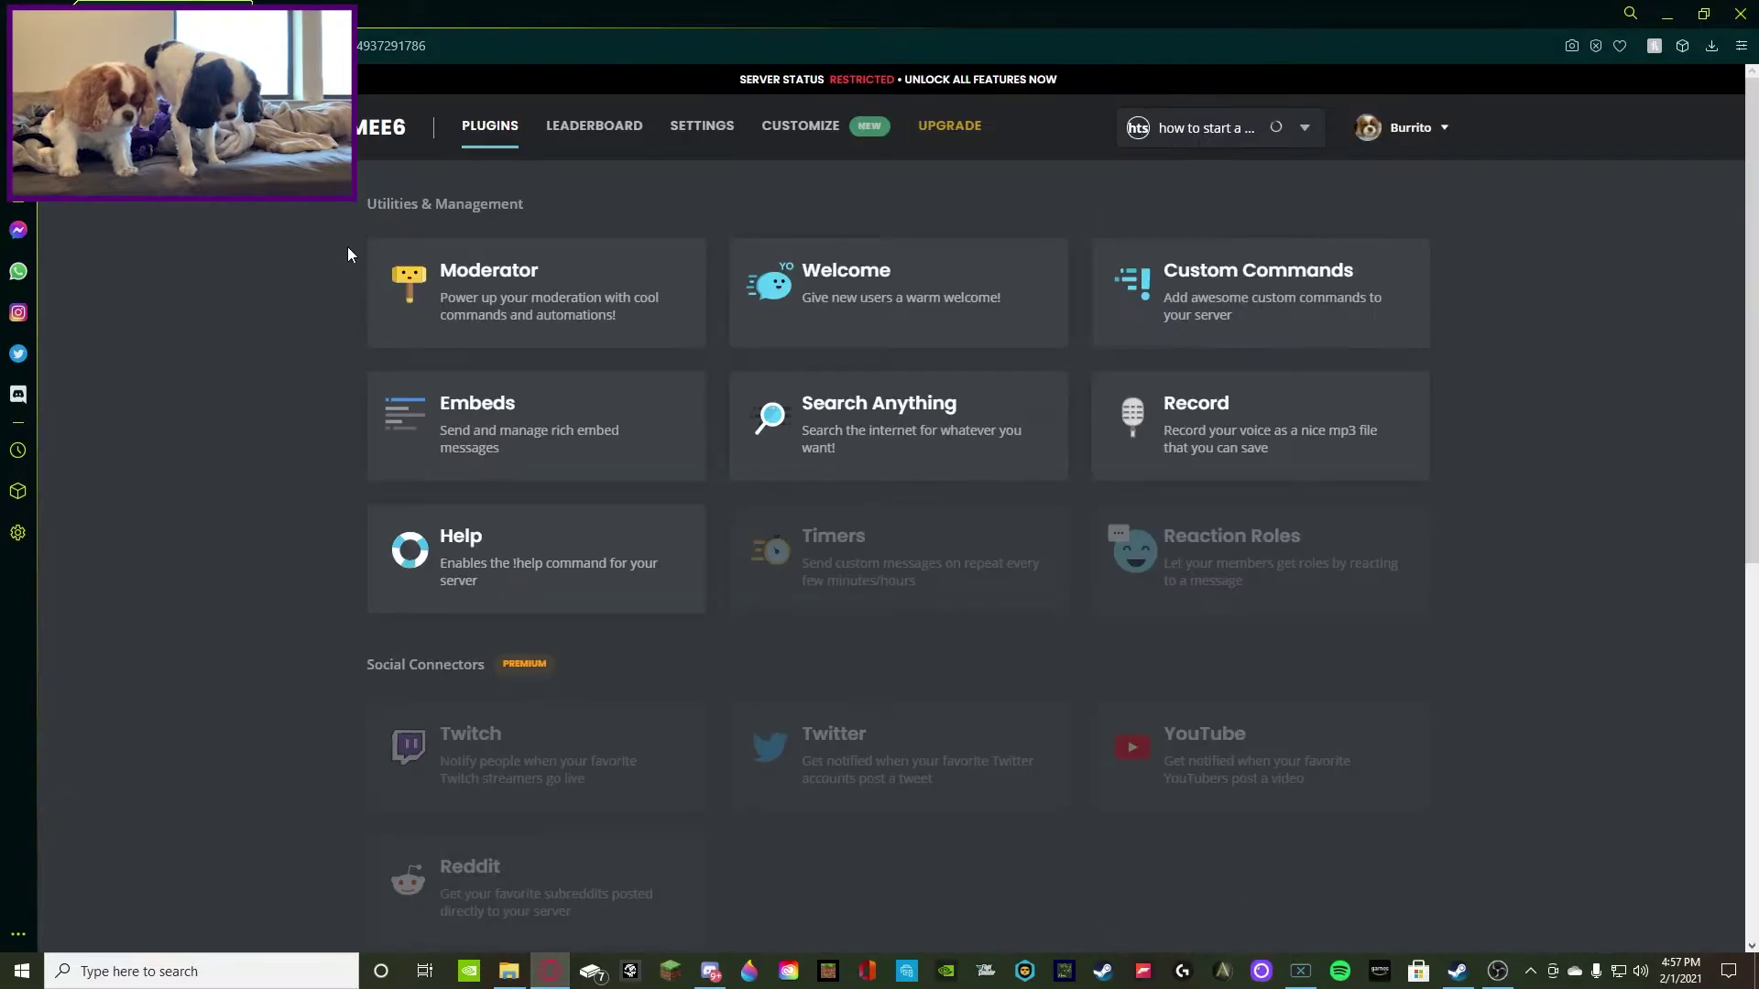
# Disable the Moderator plugin and return to the plugins overview
pyautogui.click(455, 280)
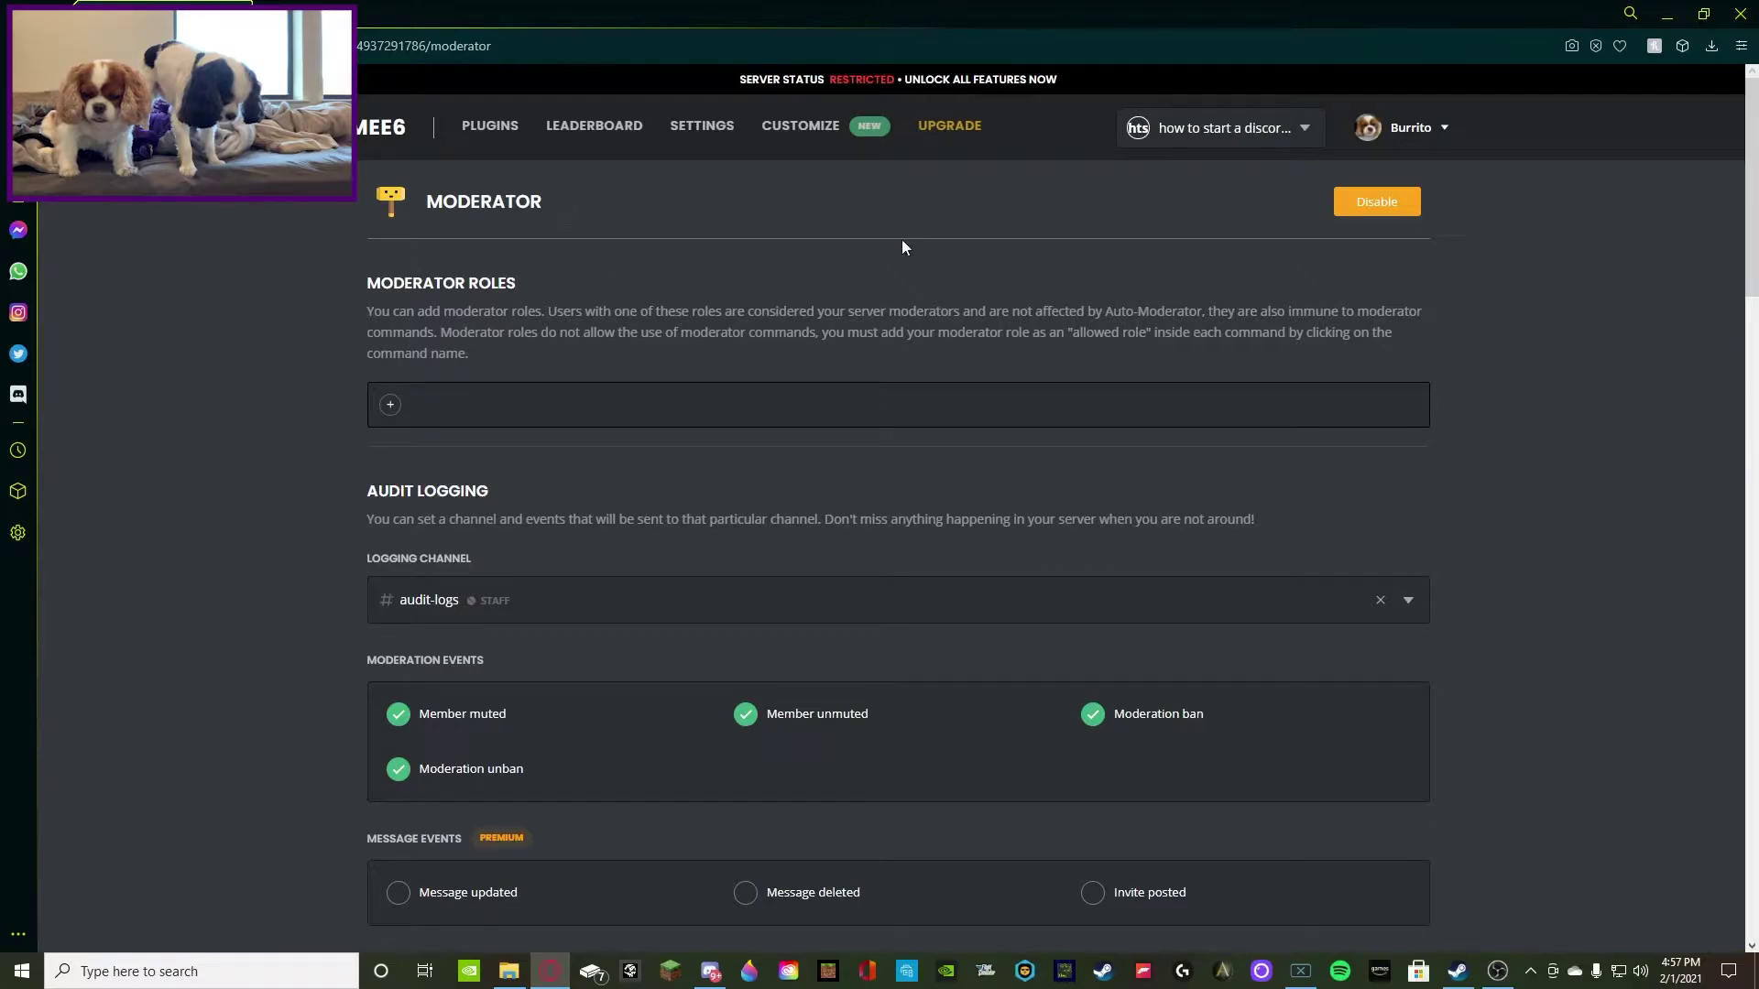
pyautogui.click(1376, 202)
pyautogui.click(468, 130)
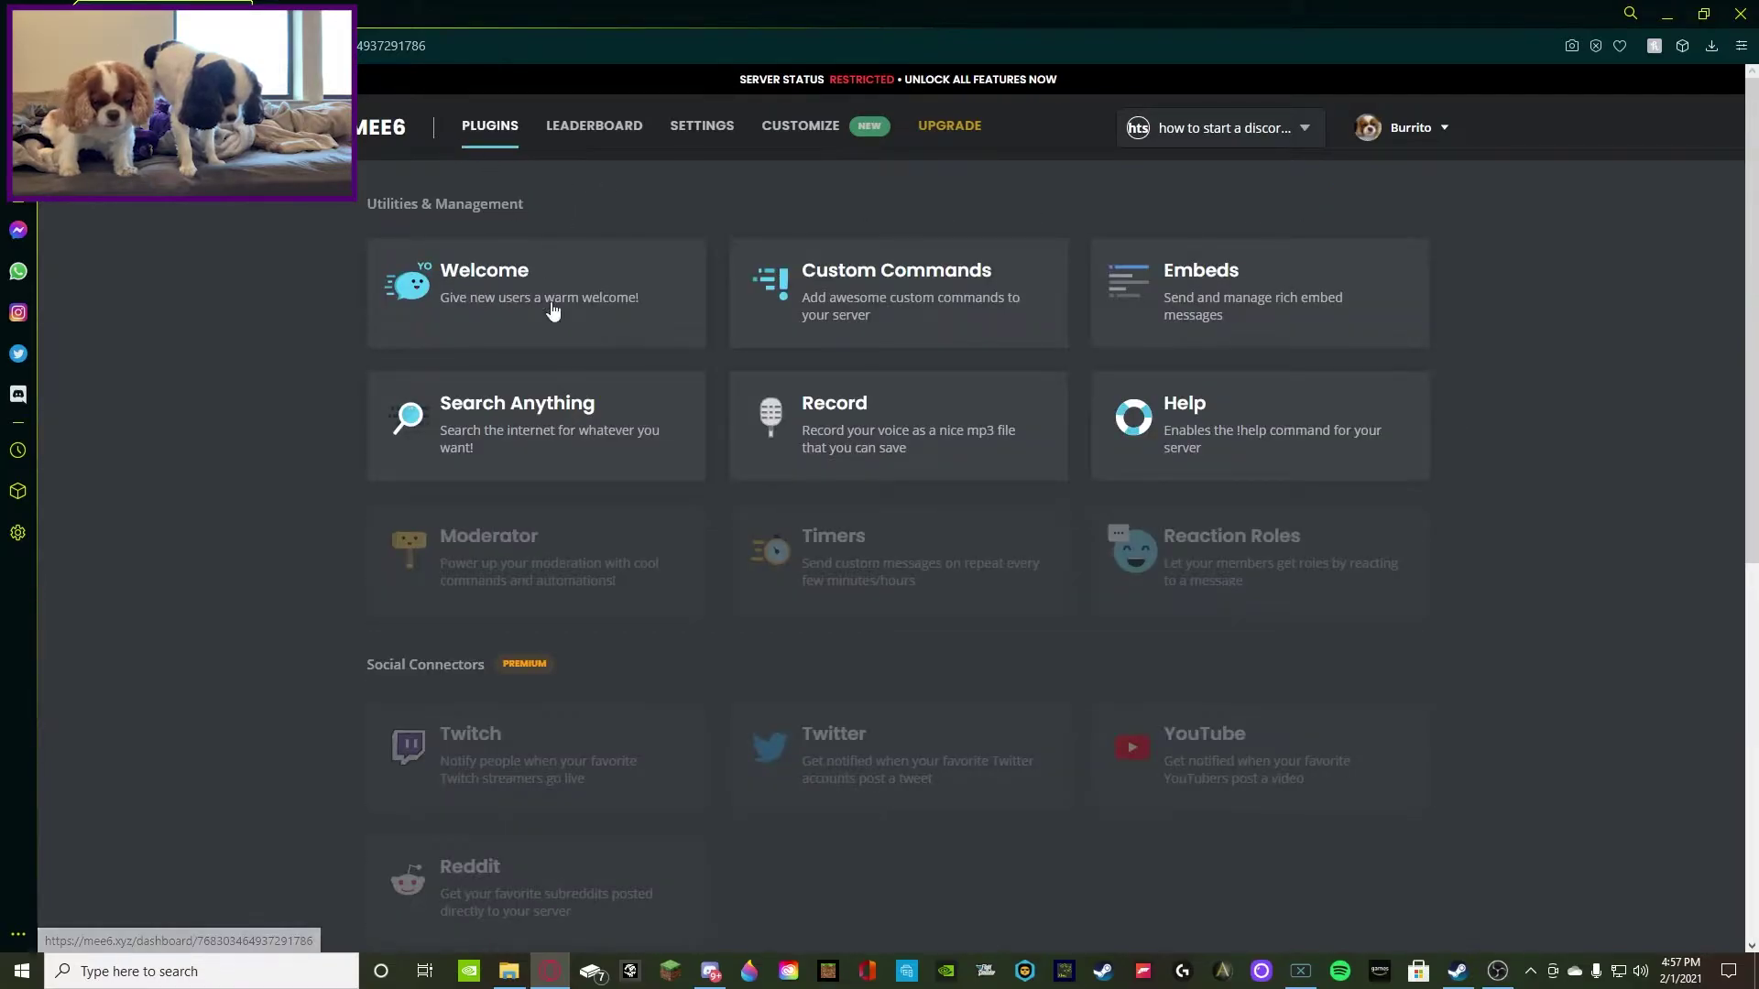
pyautogui.scroll(-3, 619, 420)
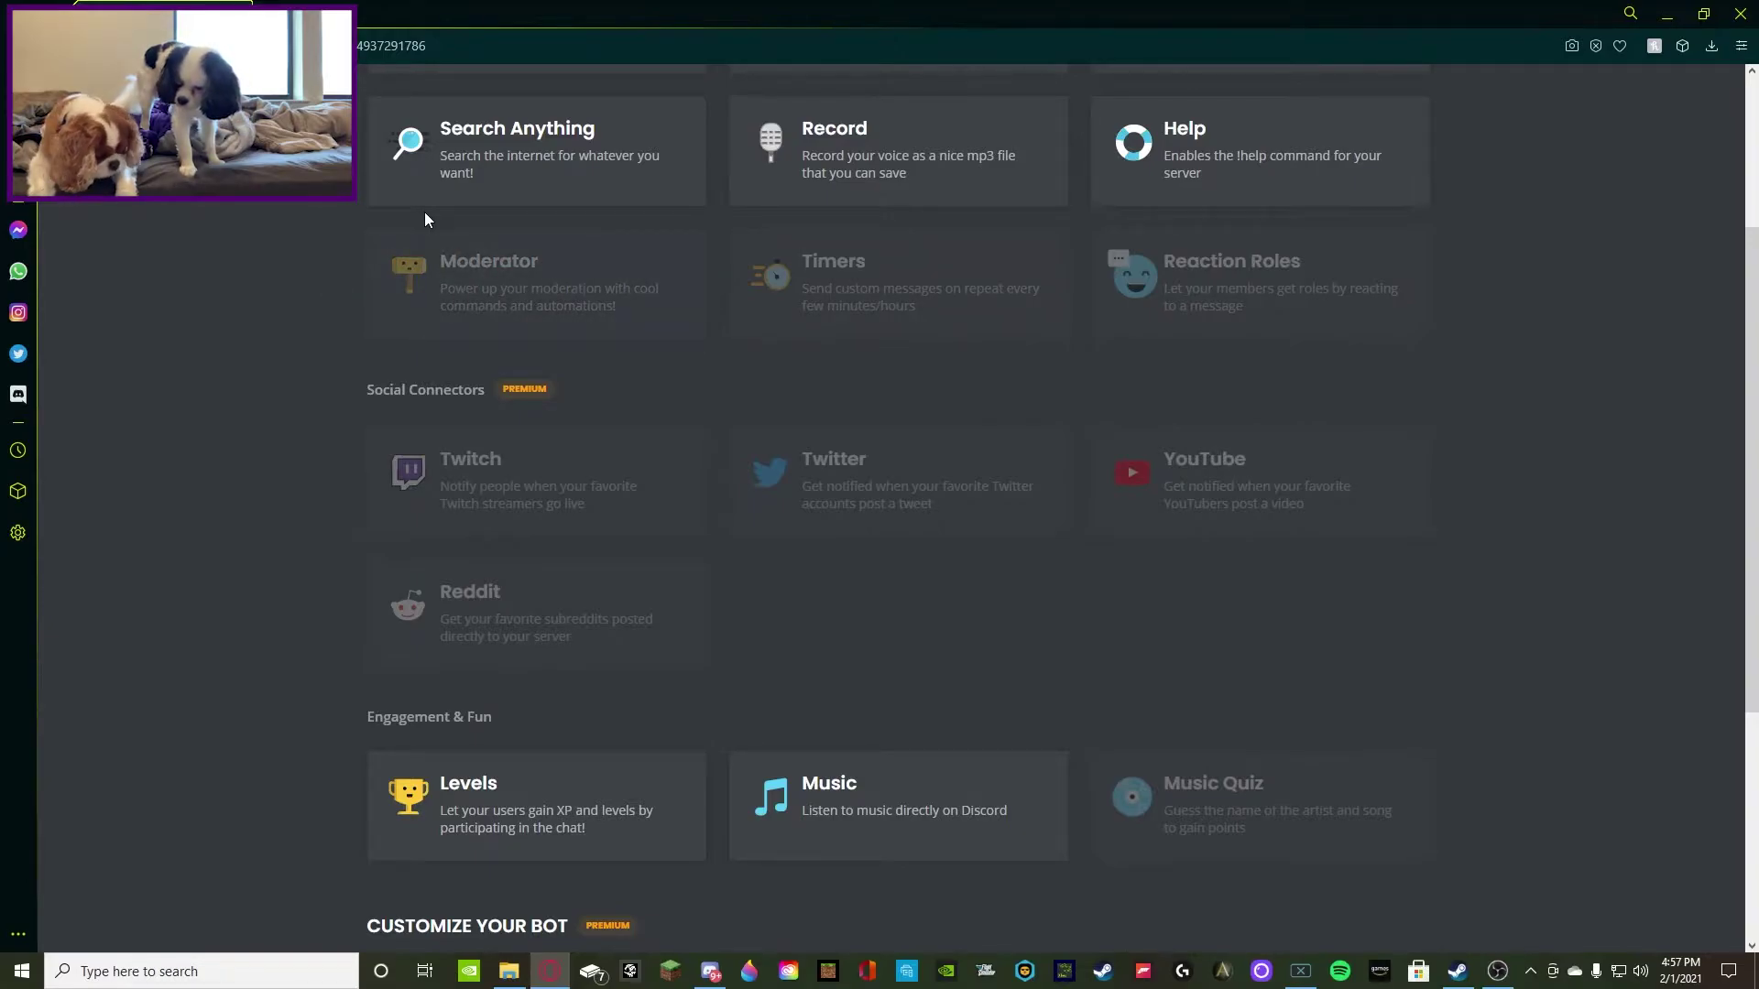
pyautogui.scroll(3, 425, 212)
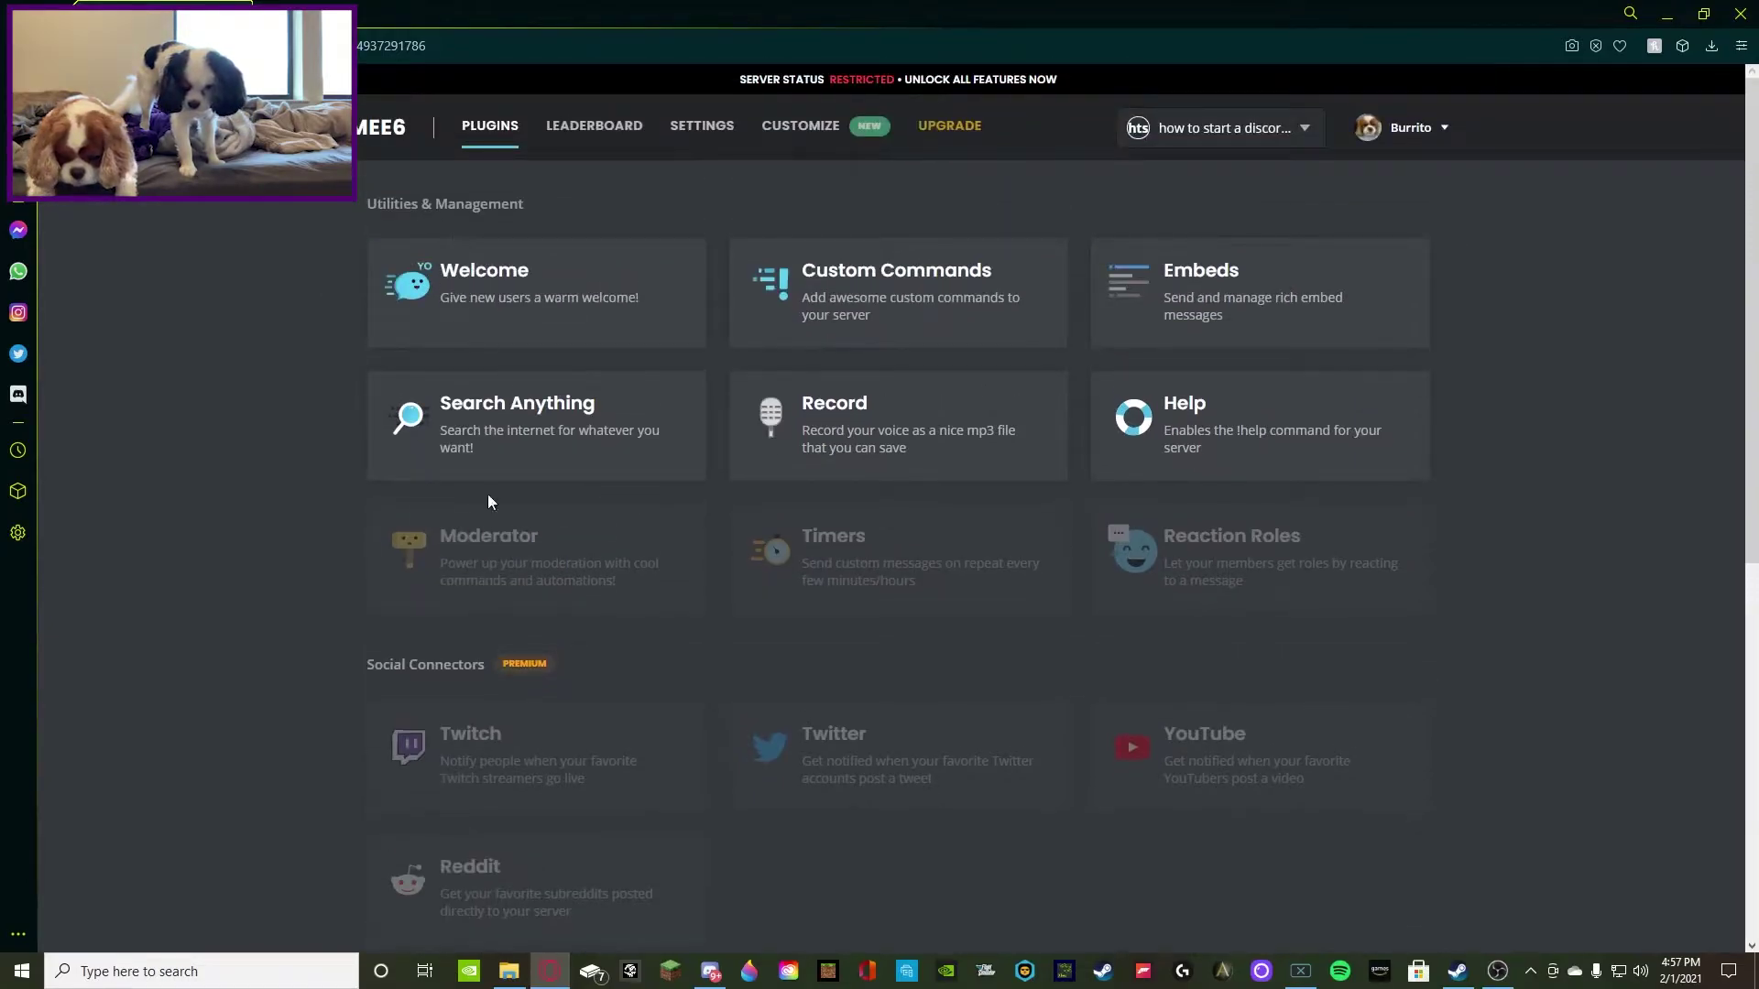
# Re-enable the Moderator plugin and open the !ban command's settings
pyautogui.click(496, 565)
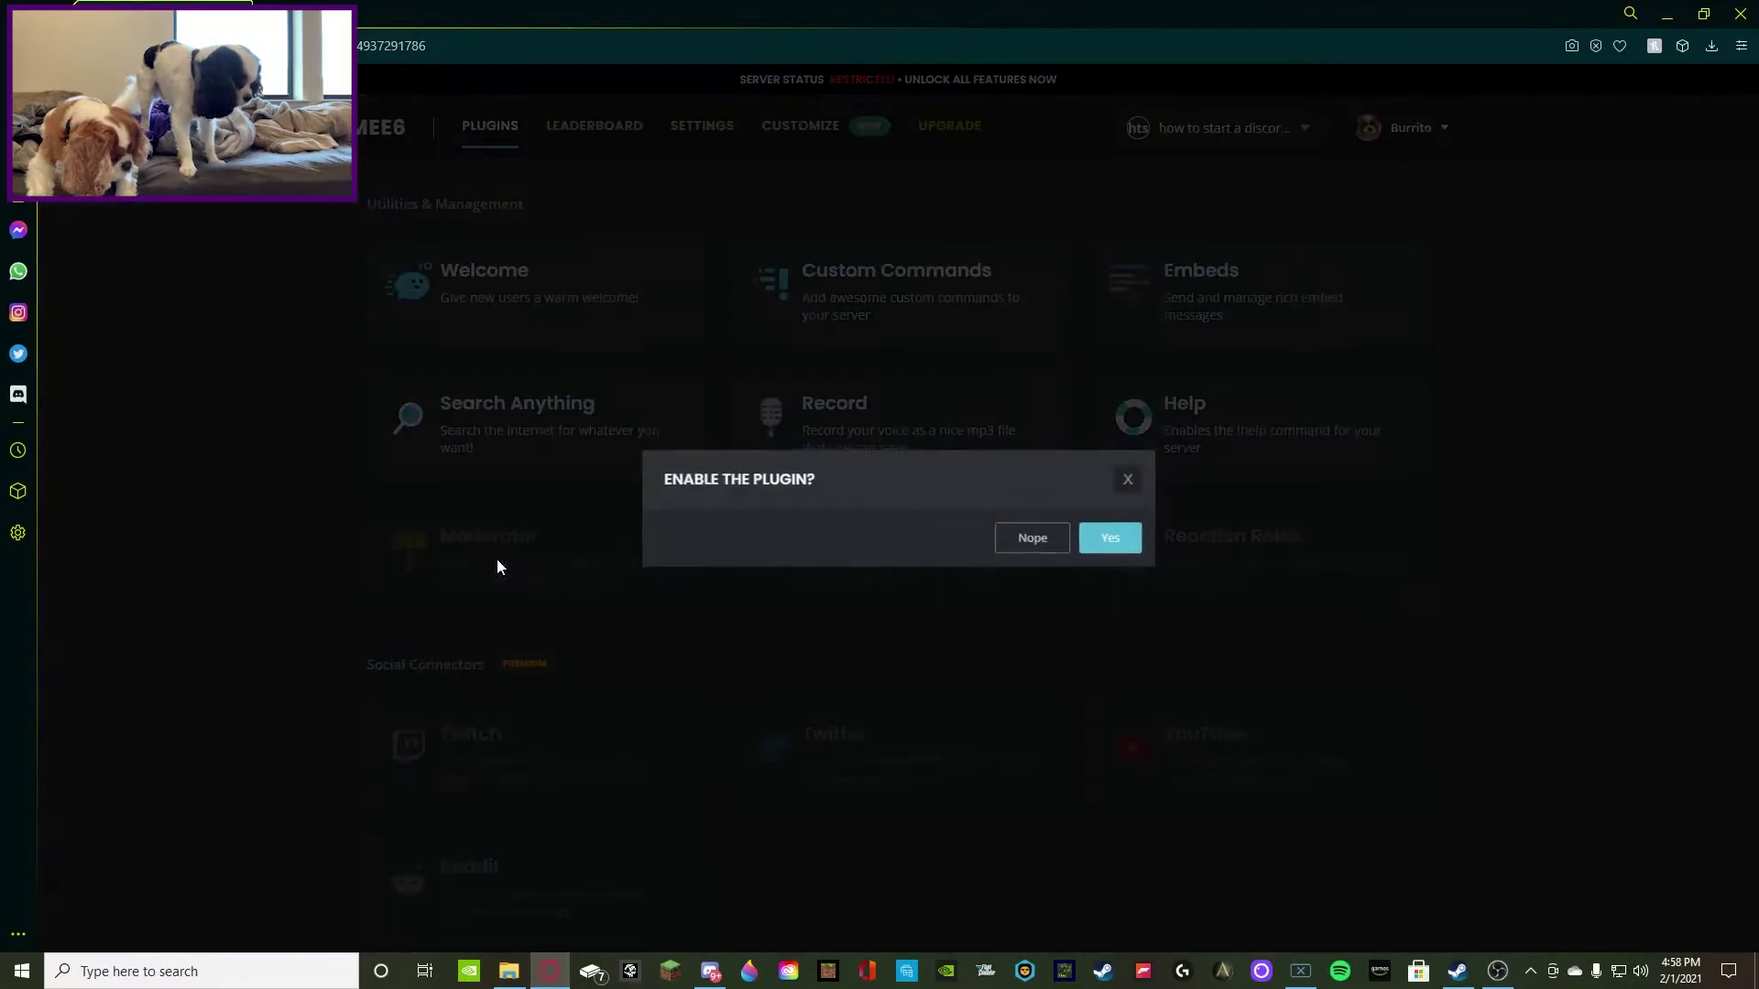
pyautogui.click(1110, 542)
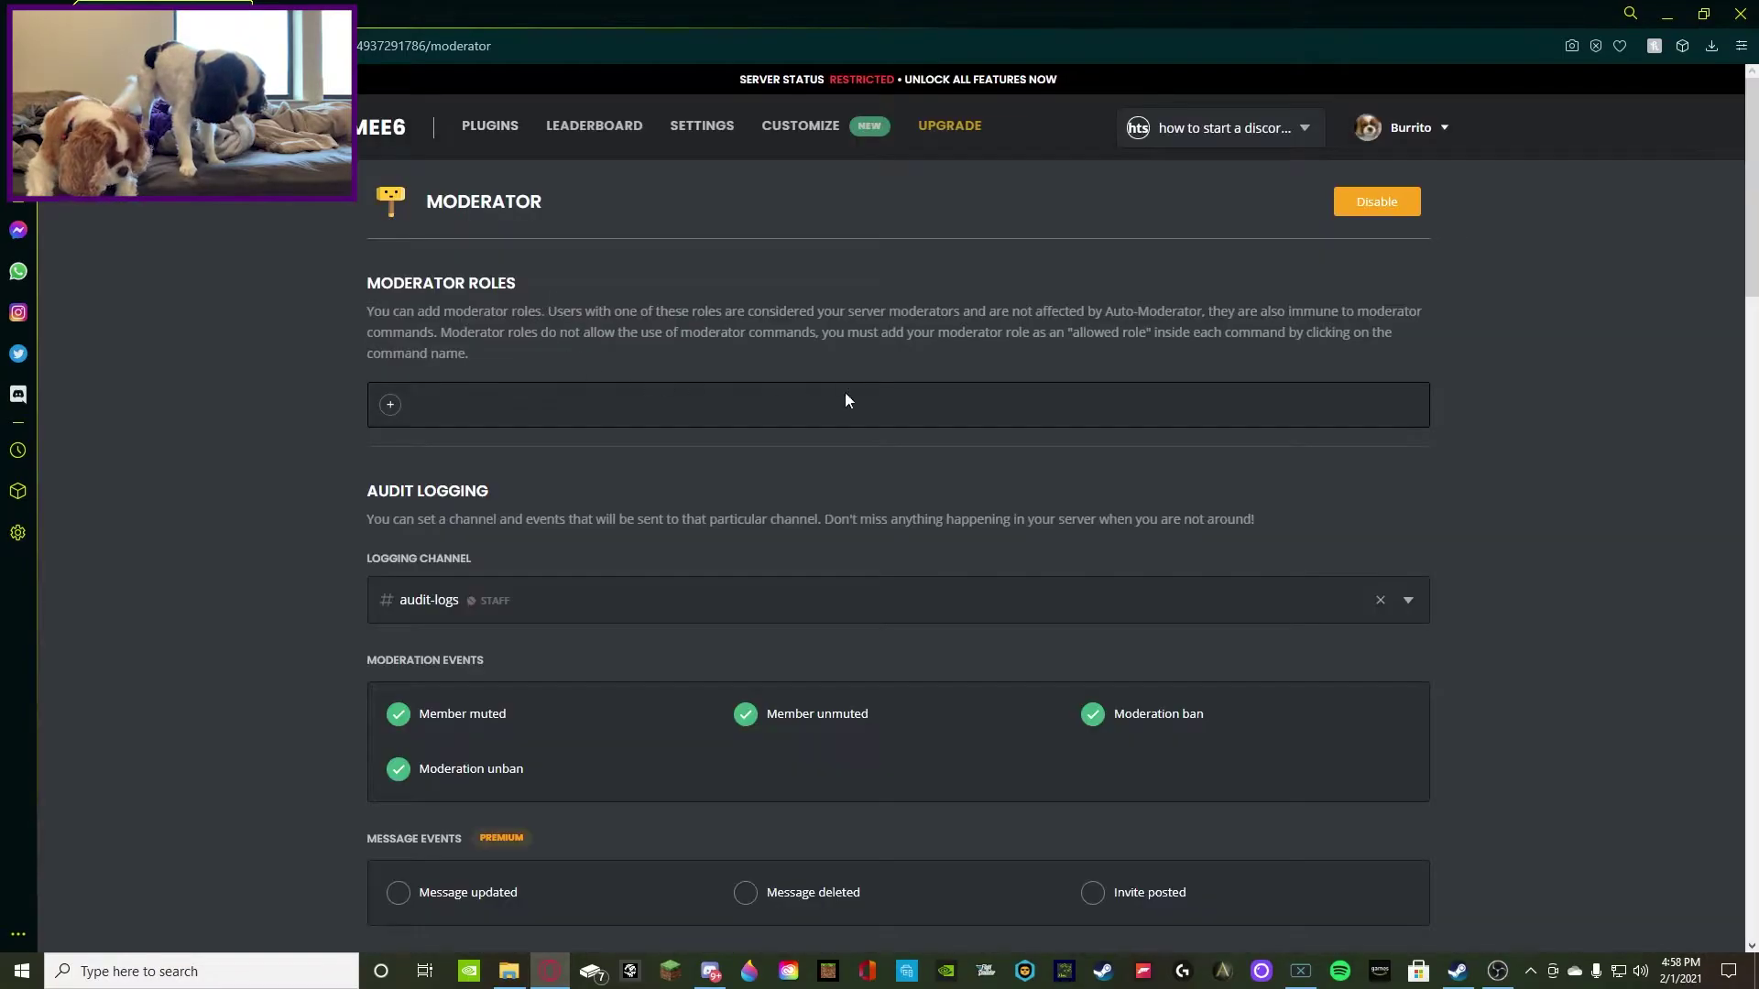
pyautogui.scroll(-15, 797, 246)
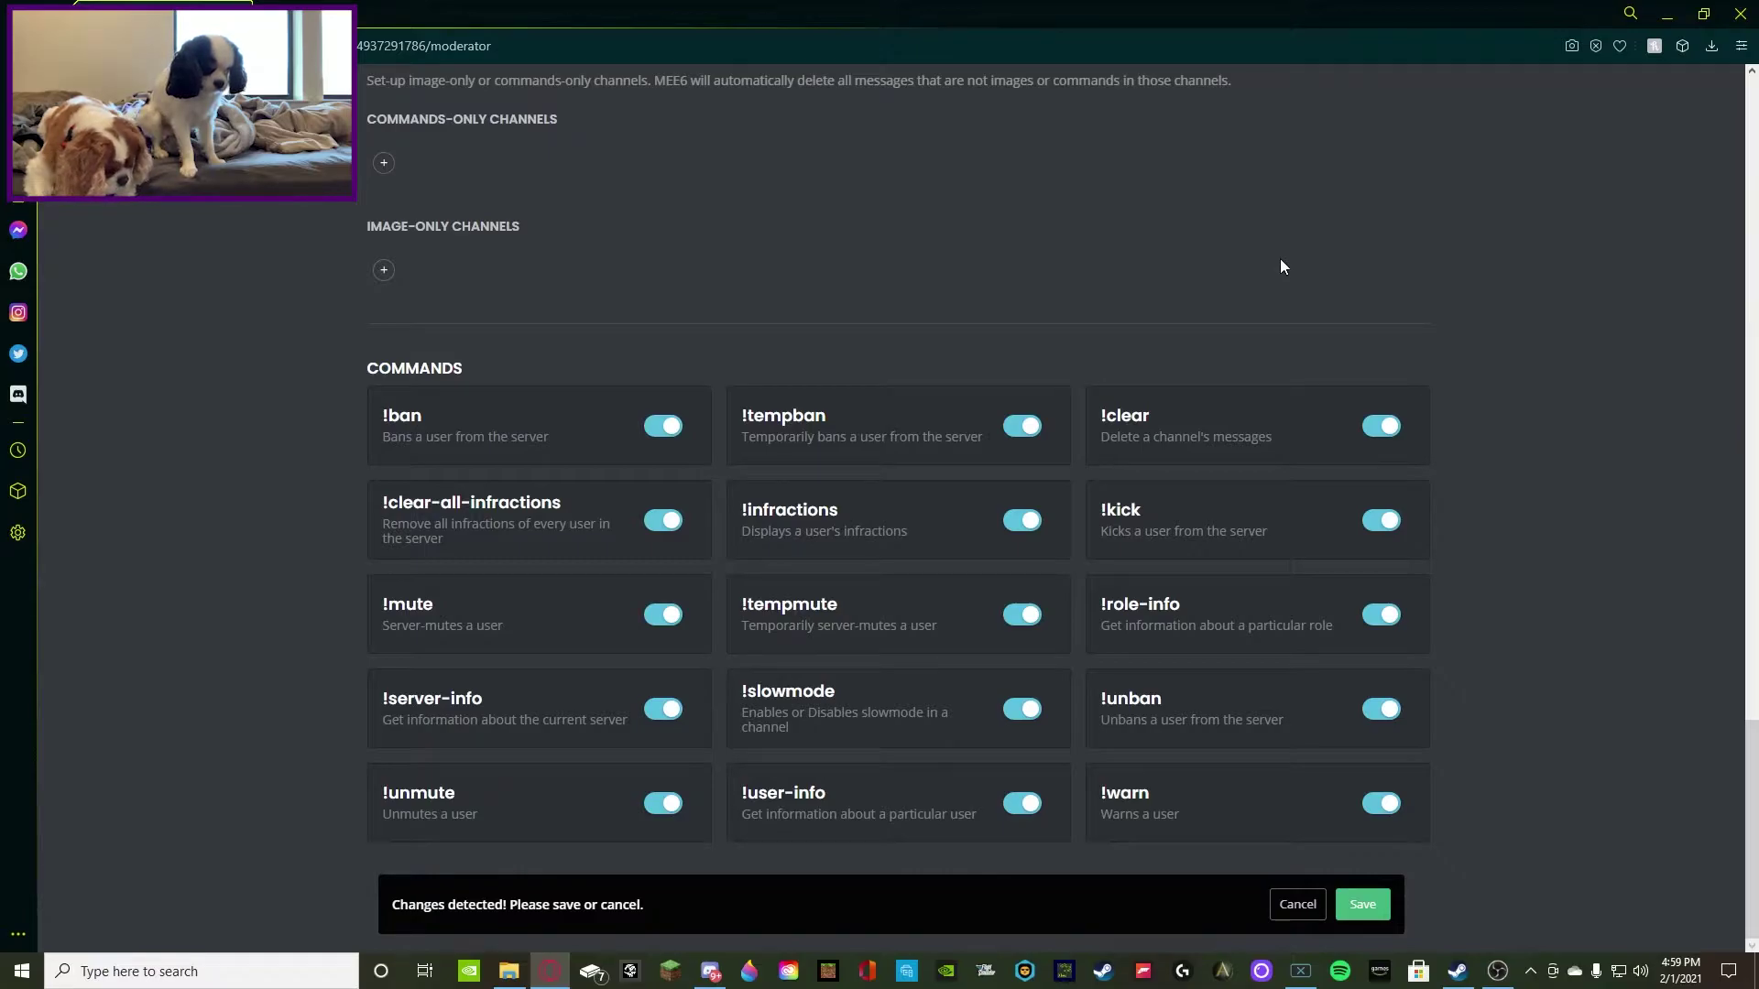
pyautogui.click(429, 417)
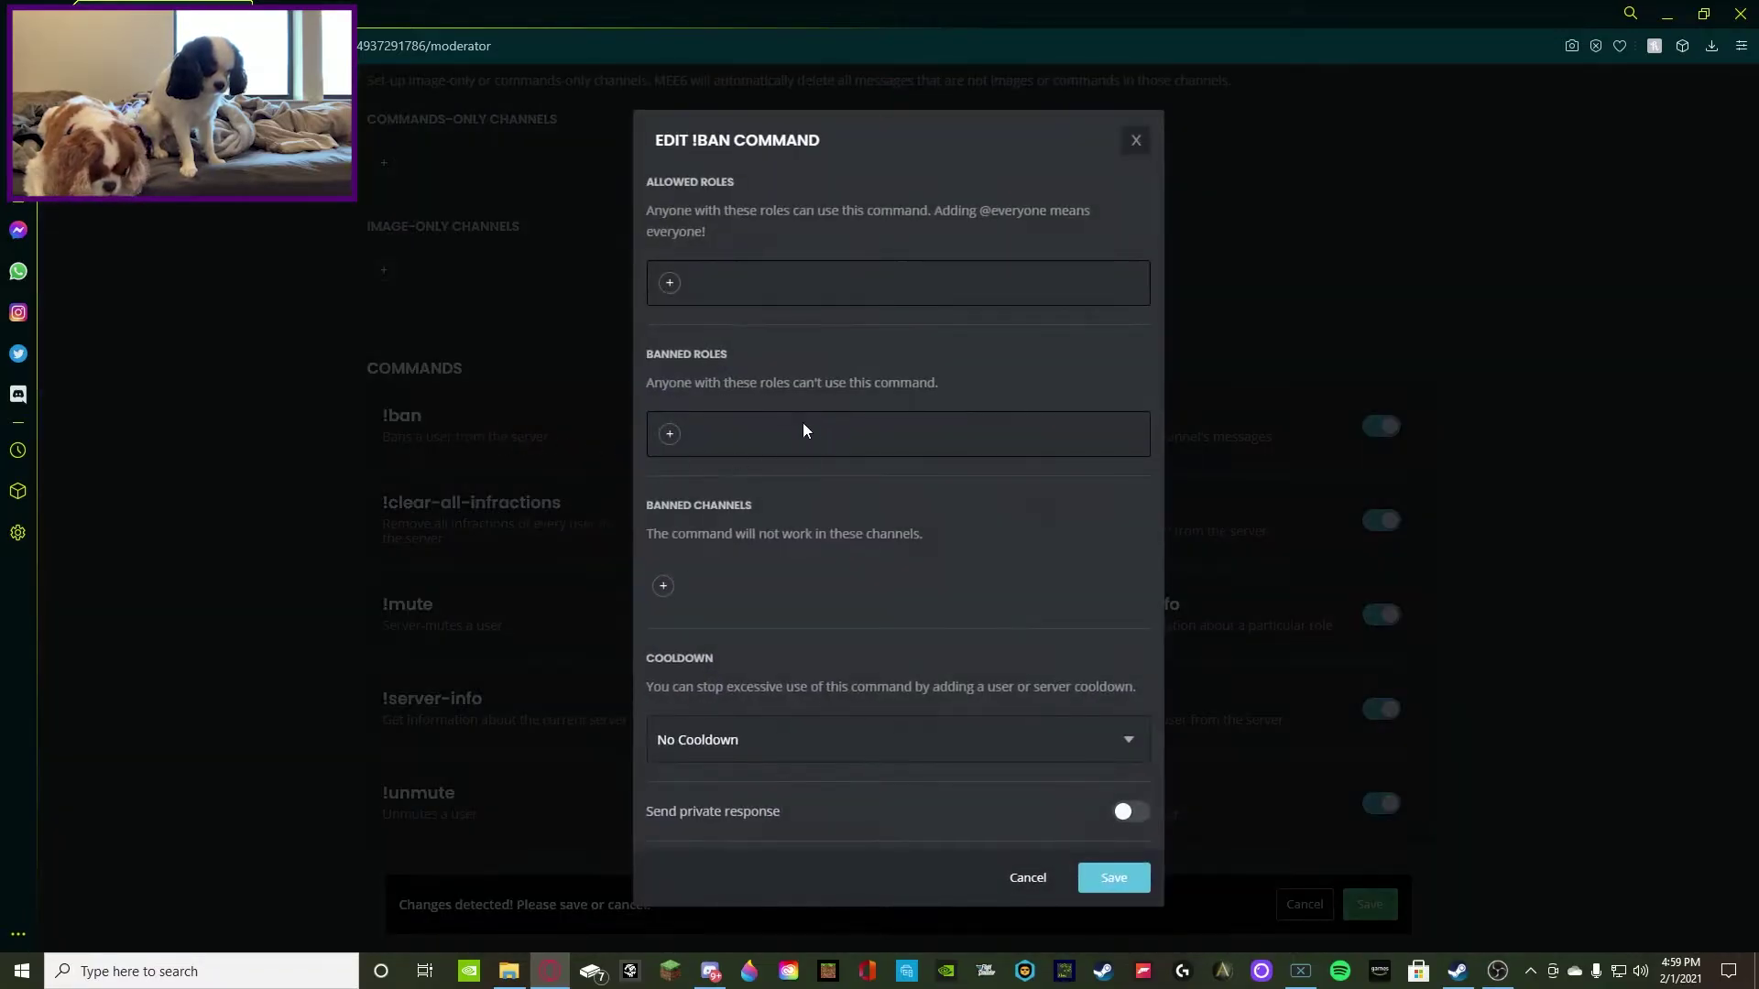
# Review the !ban roles options and save the command with No Cooldown
pyautogui.scroll(-2, 760, 274)
pyautogui.scroll(2, 784, 374)
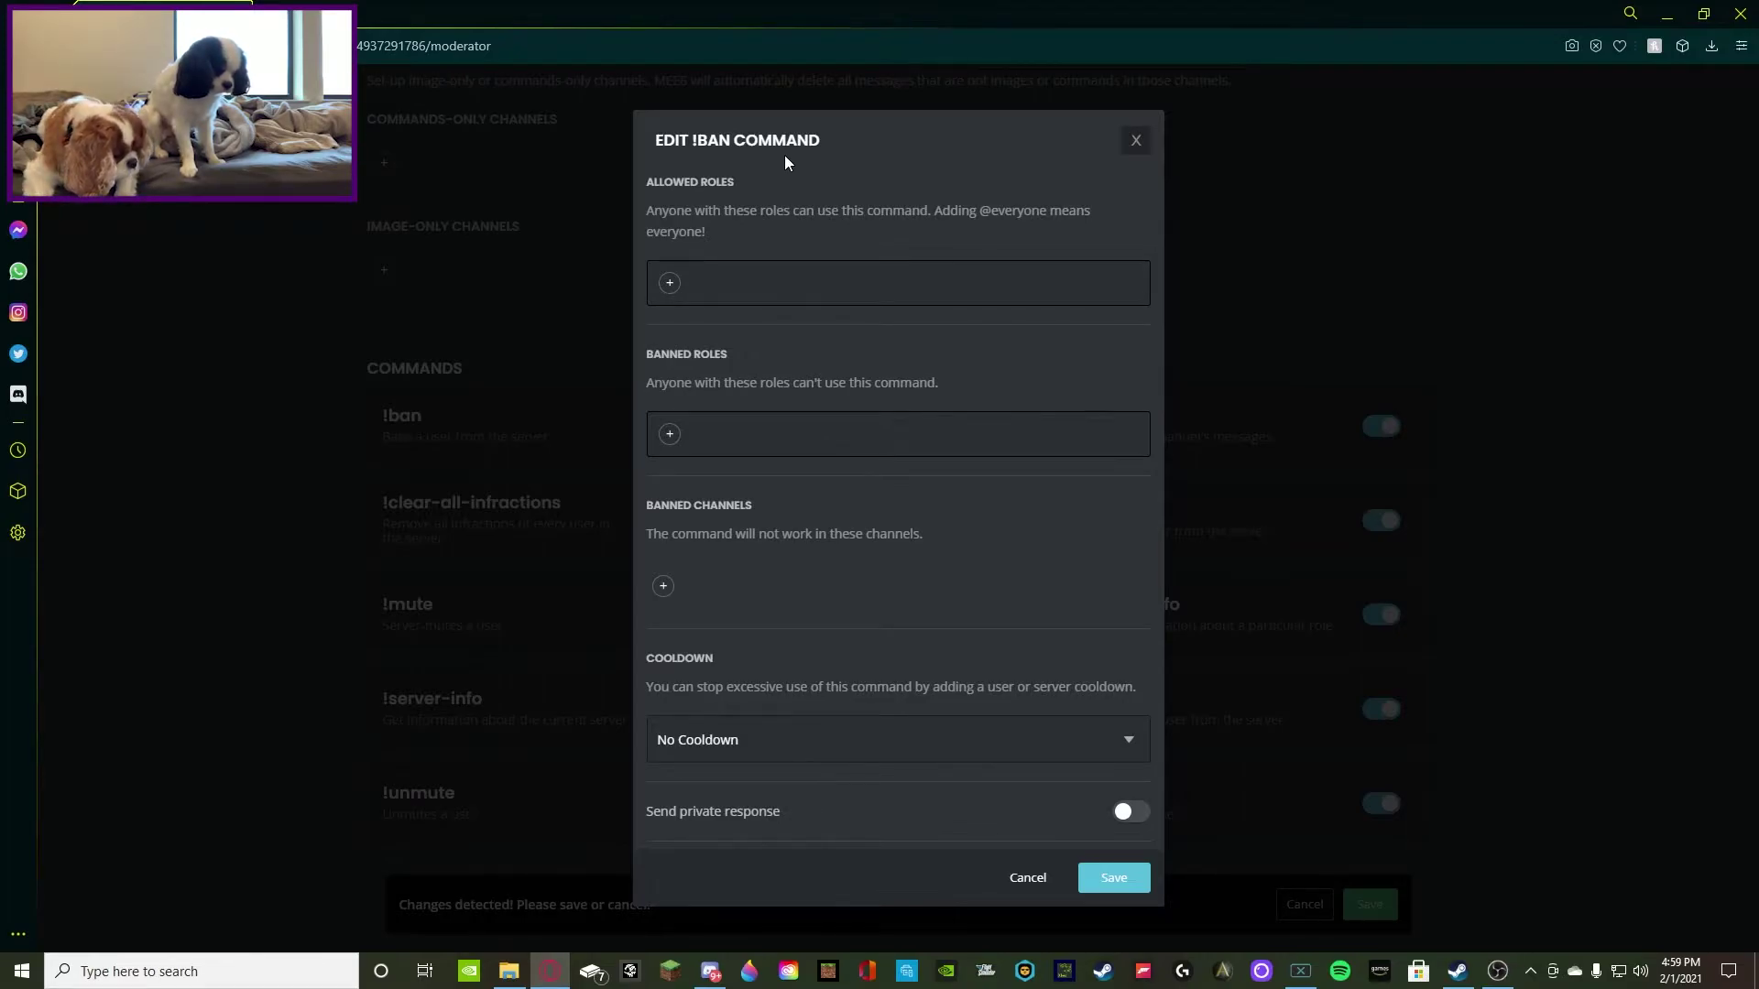
pyautogui.moveTo(645, 354); pyautogui.dragTo(768, 353)
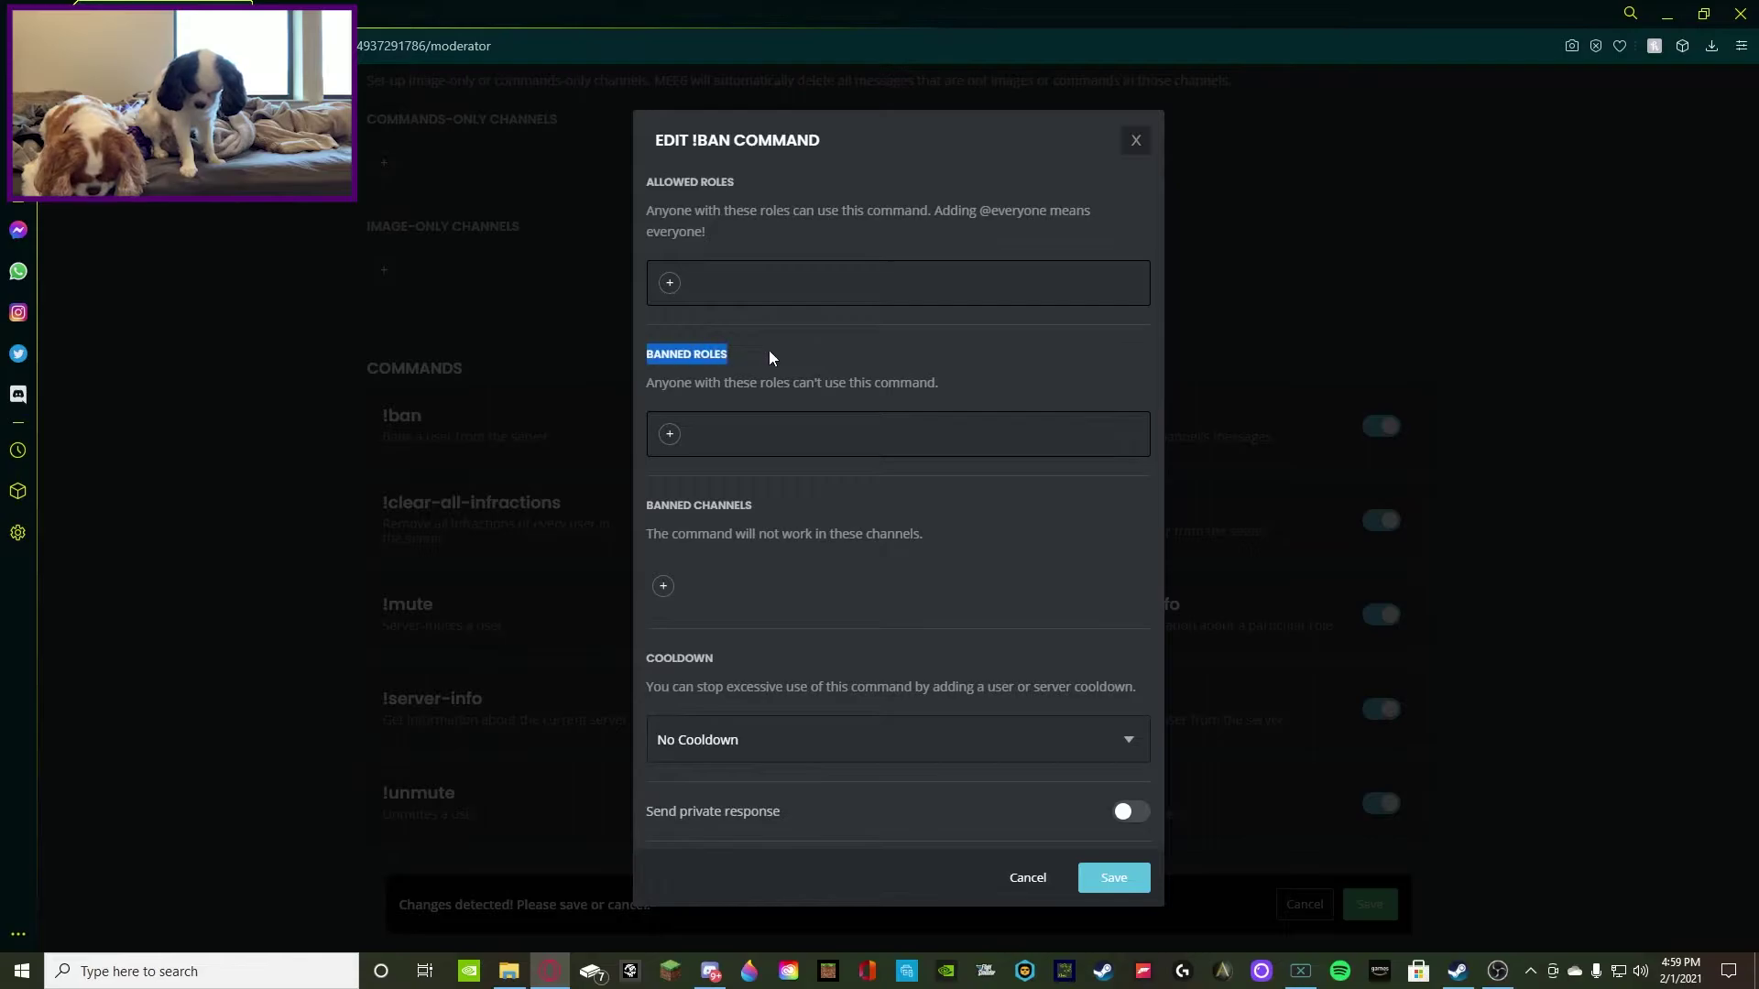
pyautogui.click(800, 395)
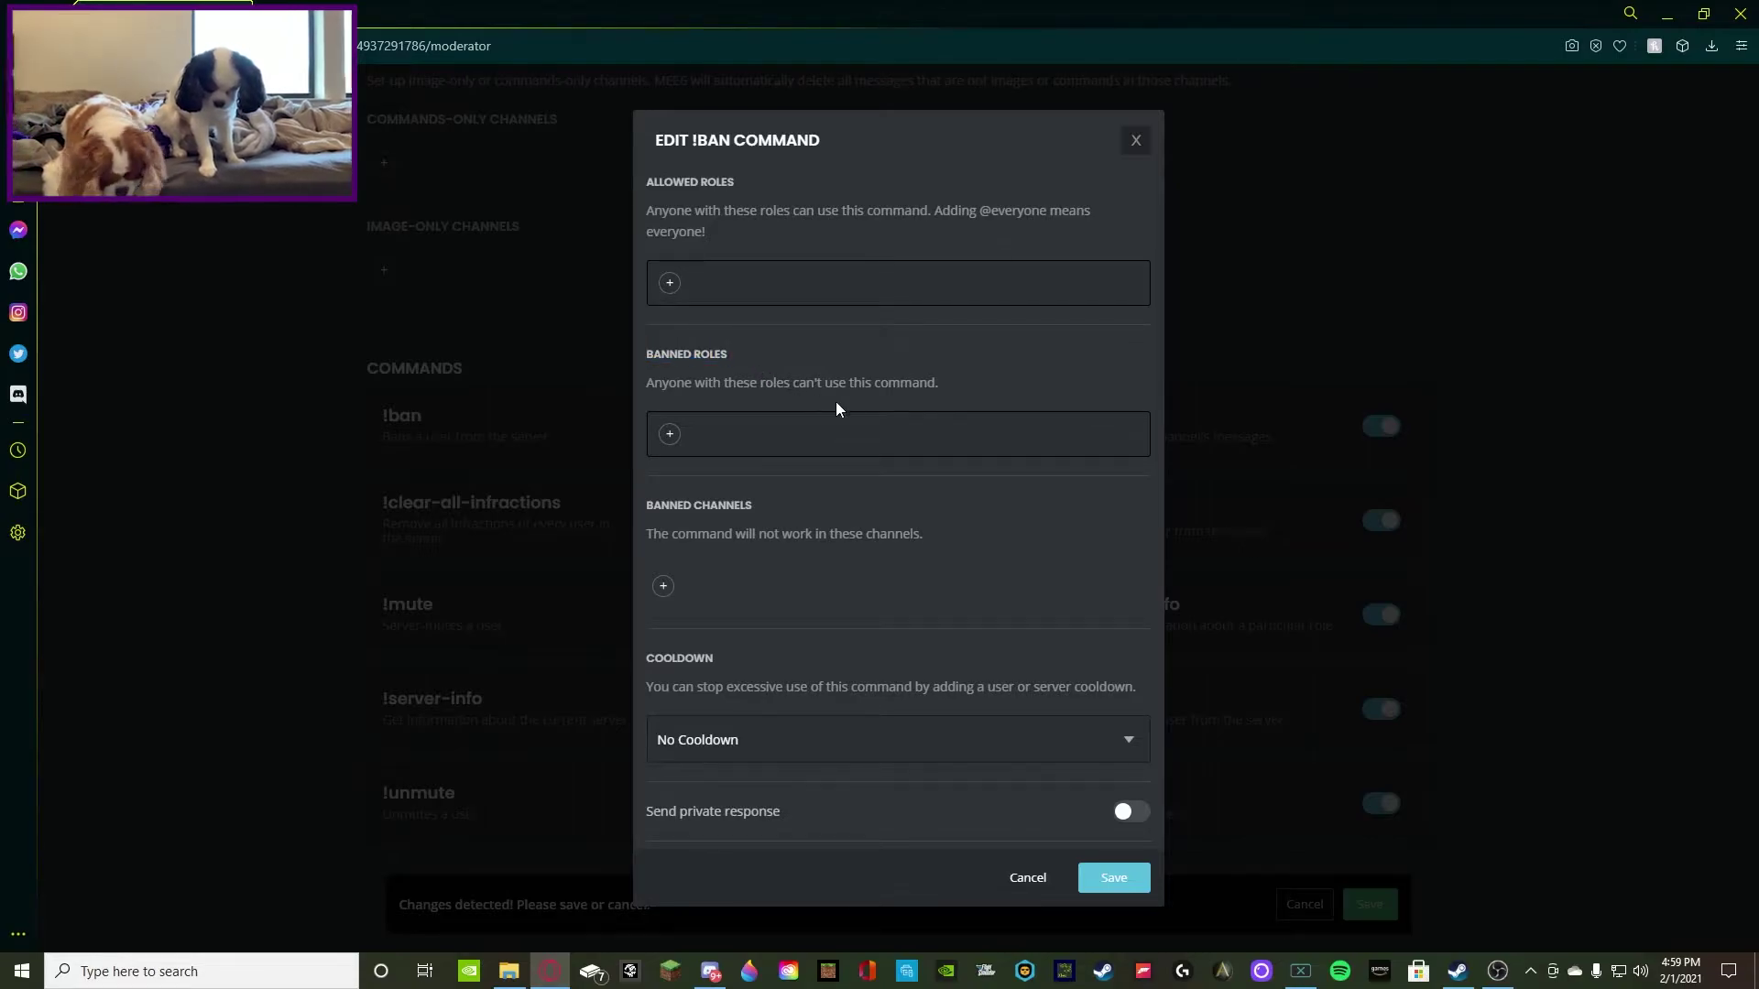
pyautogui.scroll(-2, 835, 408)
pyautogui.click(754, 612)
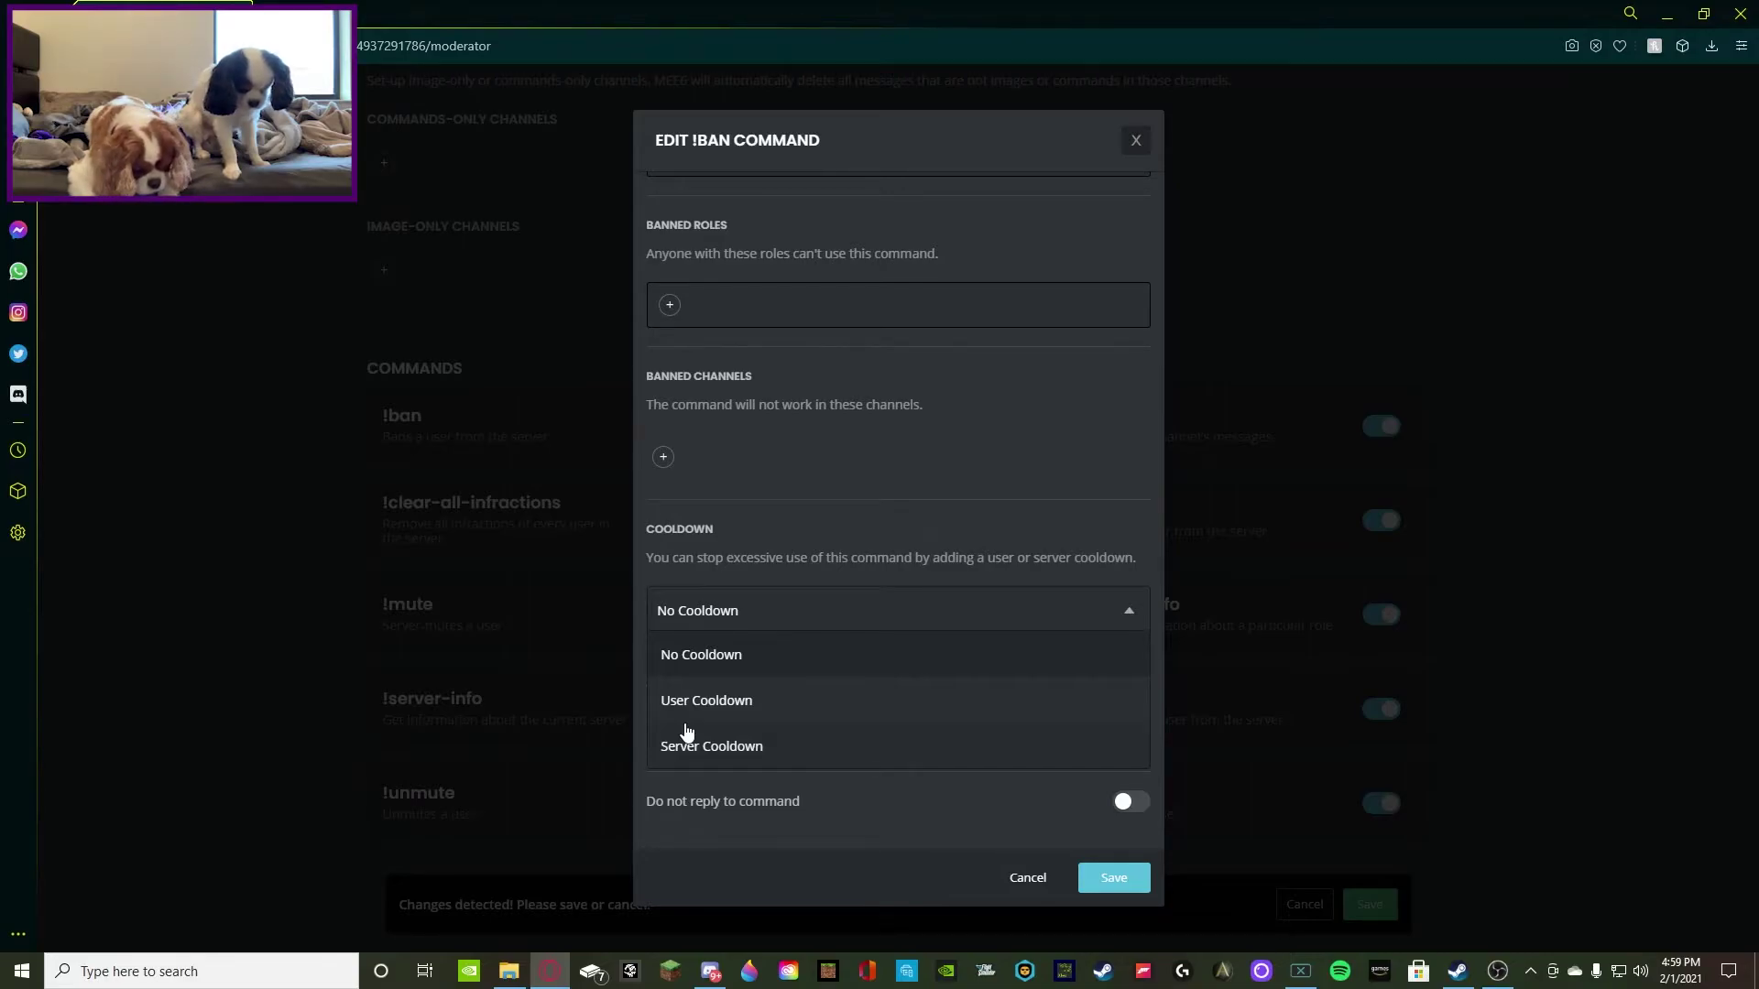
pyautogui.click(887, 844)
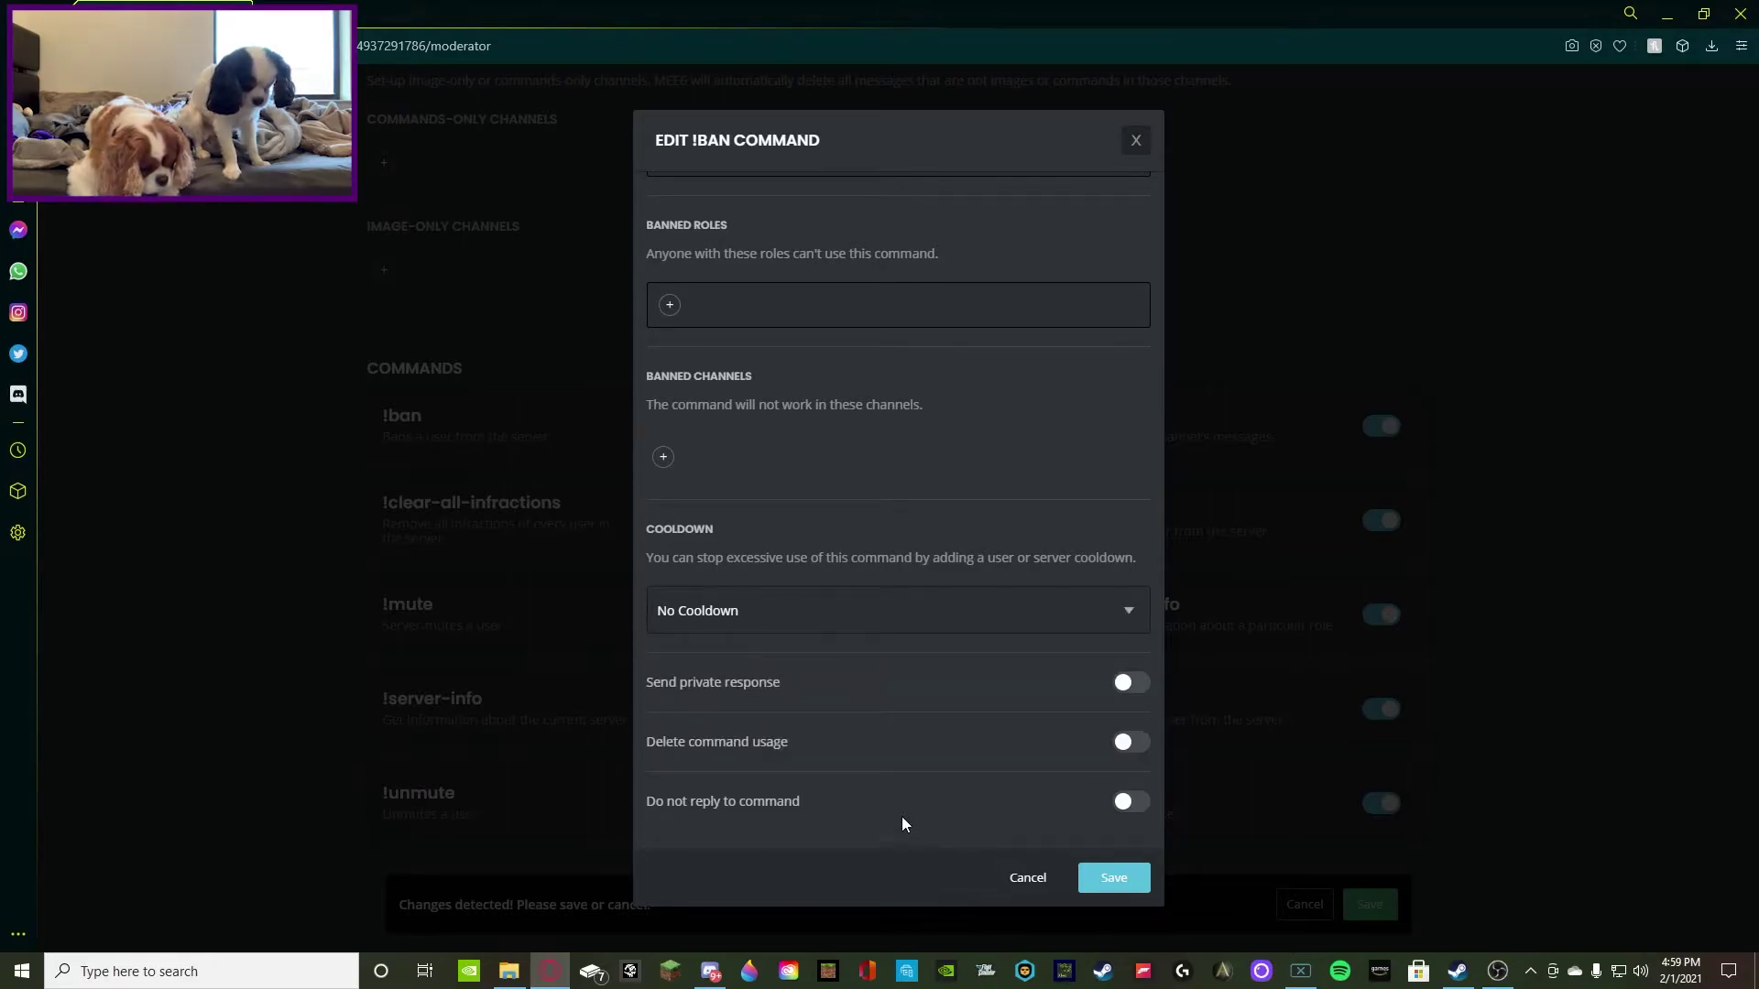
pyautogui.click(1112, 878)
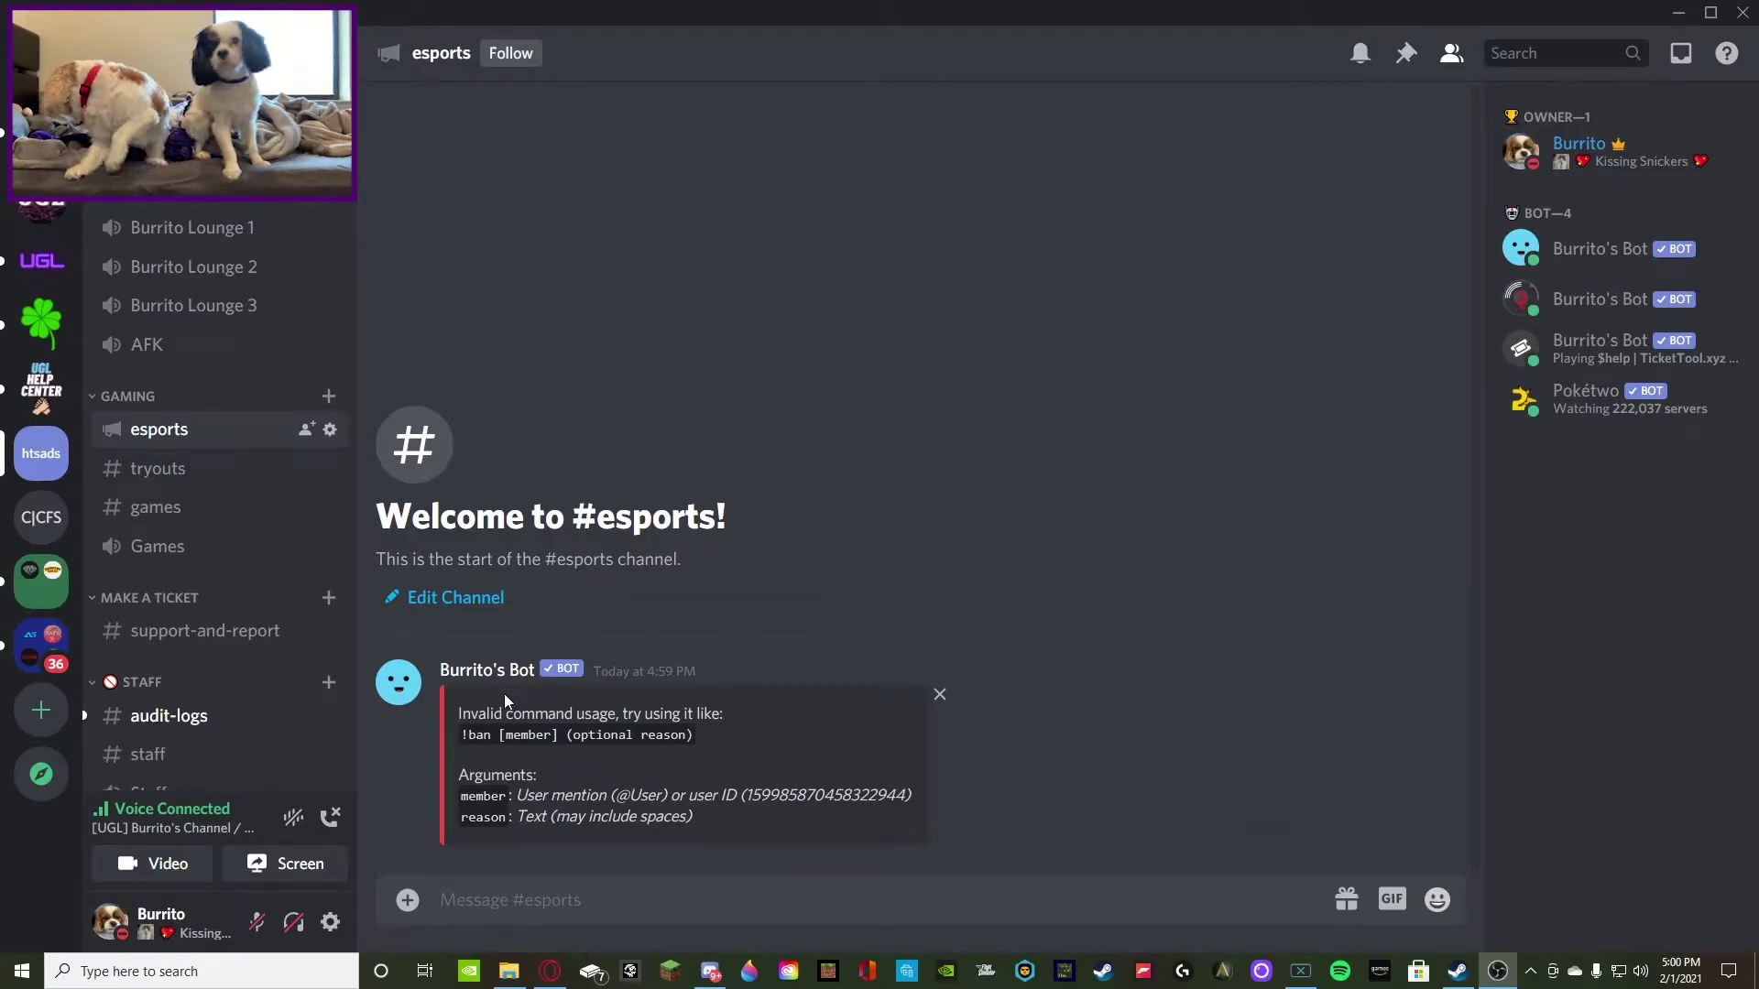
# Send '!ban' with Pokétwo's copied user ID in #esports, then open Server Settings
pyautogui.moveTo(461, 735); pyautogui.dragTo(695, 736)
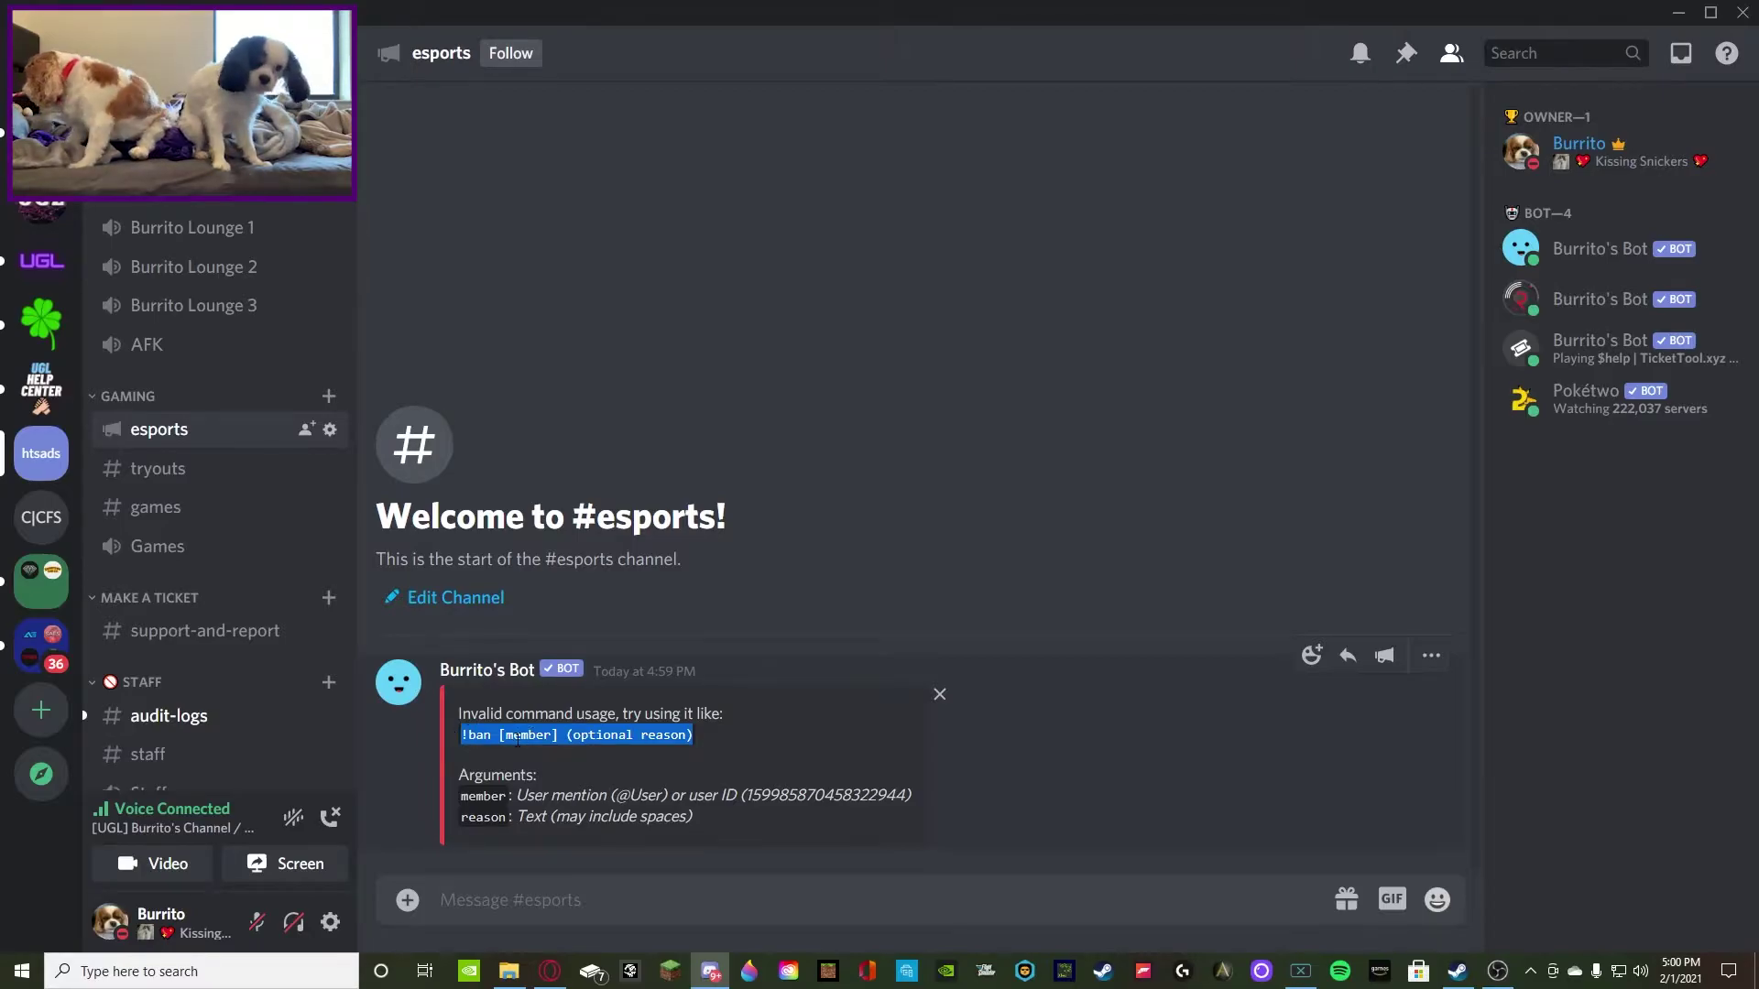
pyautogui.click(636, 736)
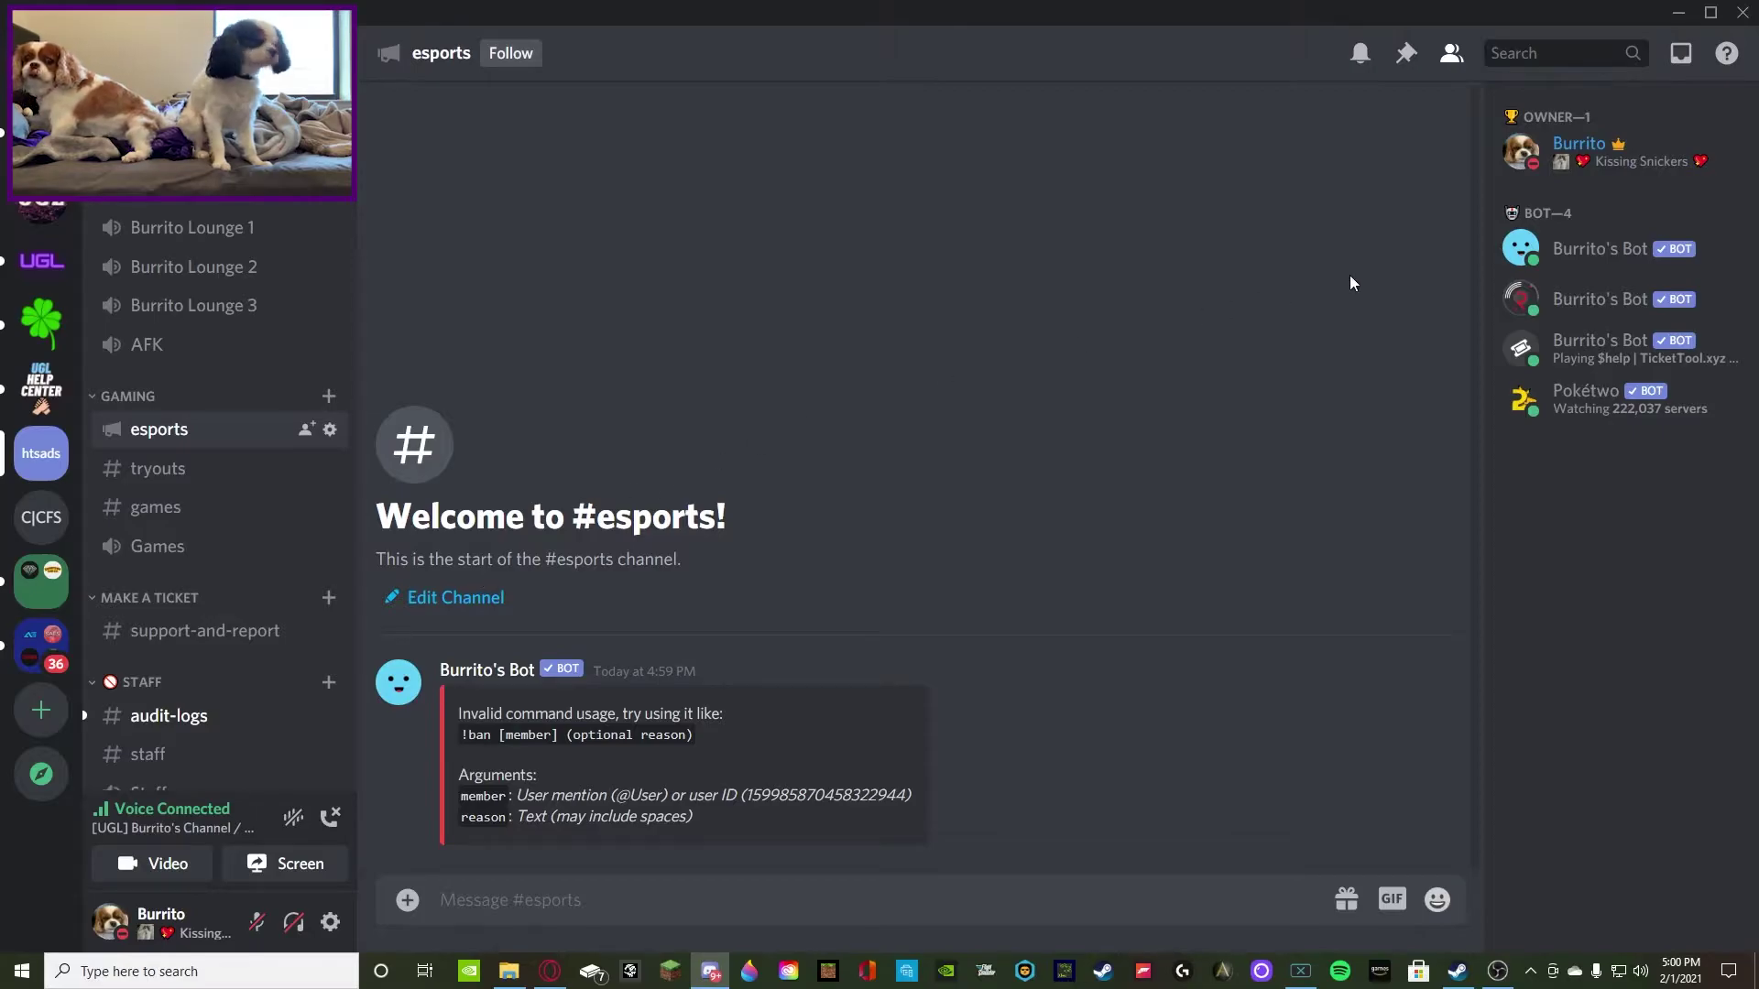
pyautogui.rightClick(1566, 406)
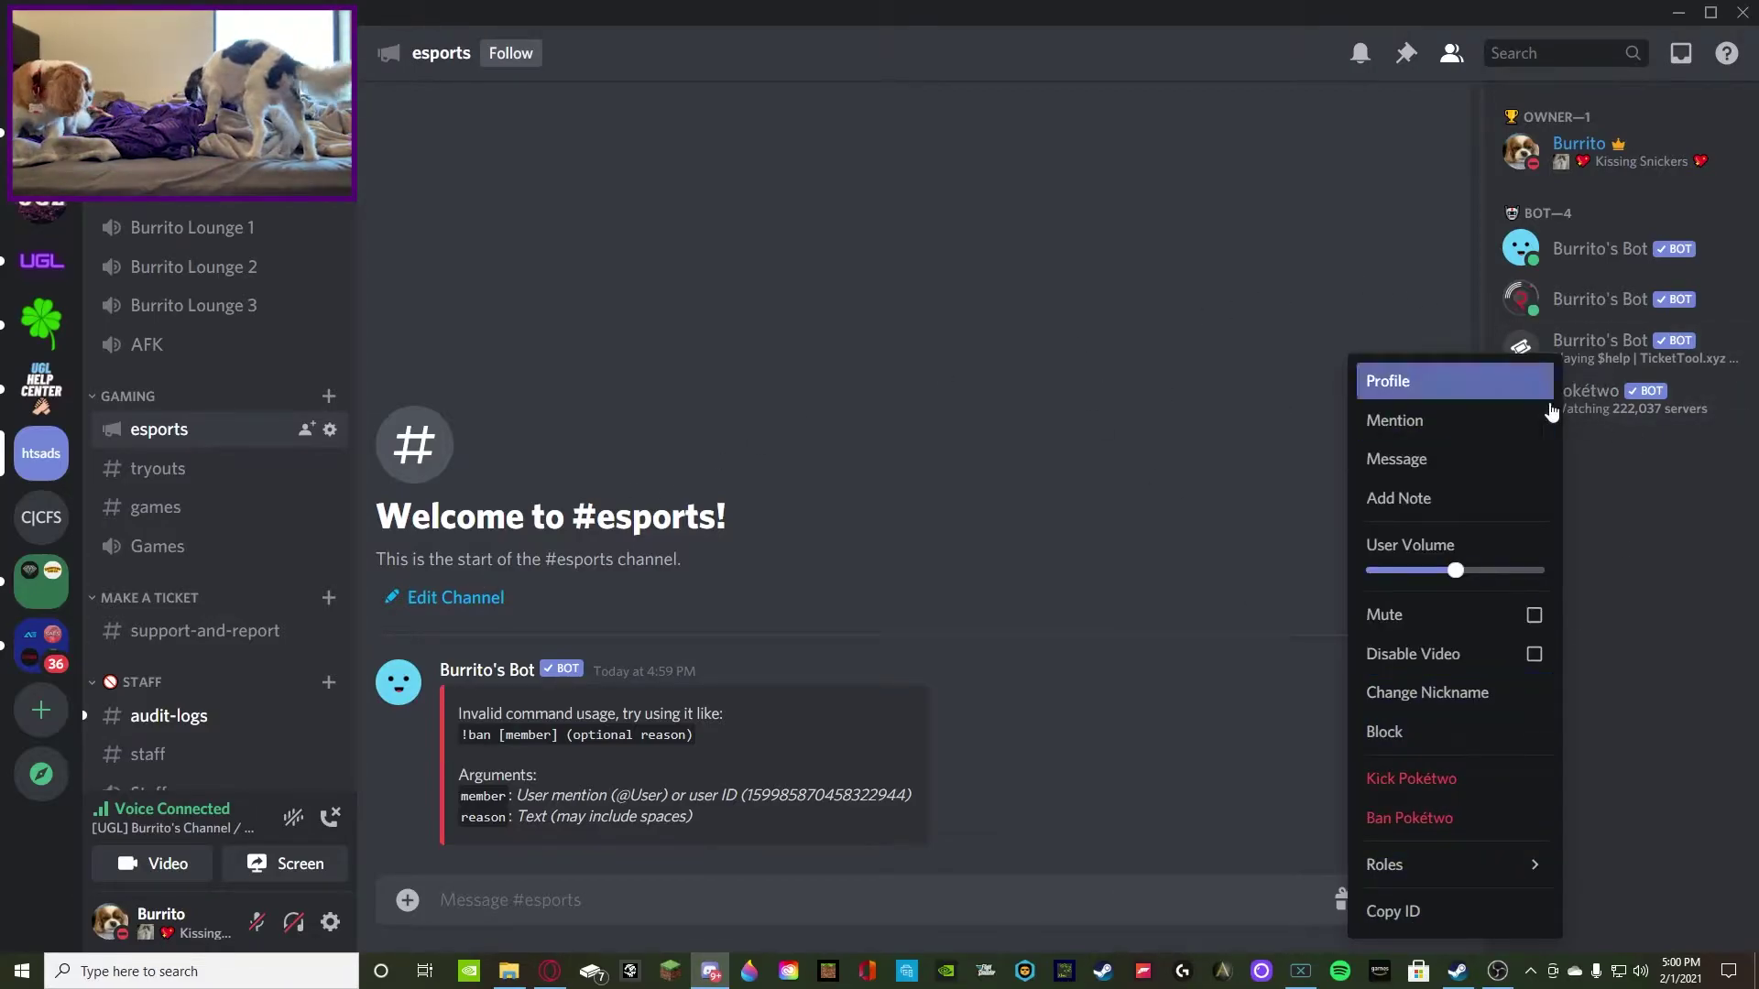
pyautogui.click(1393, 911)
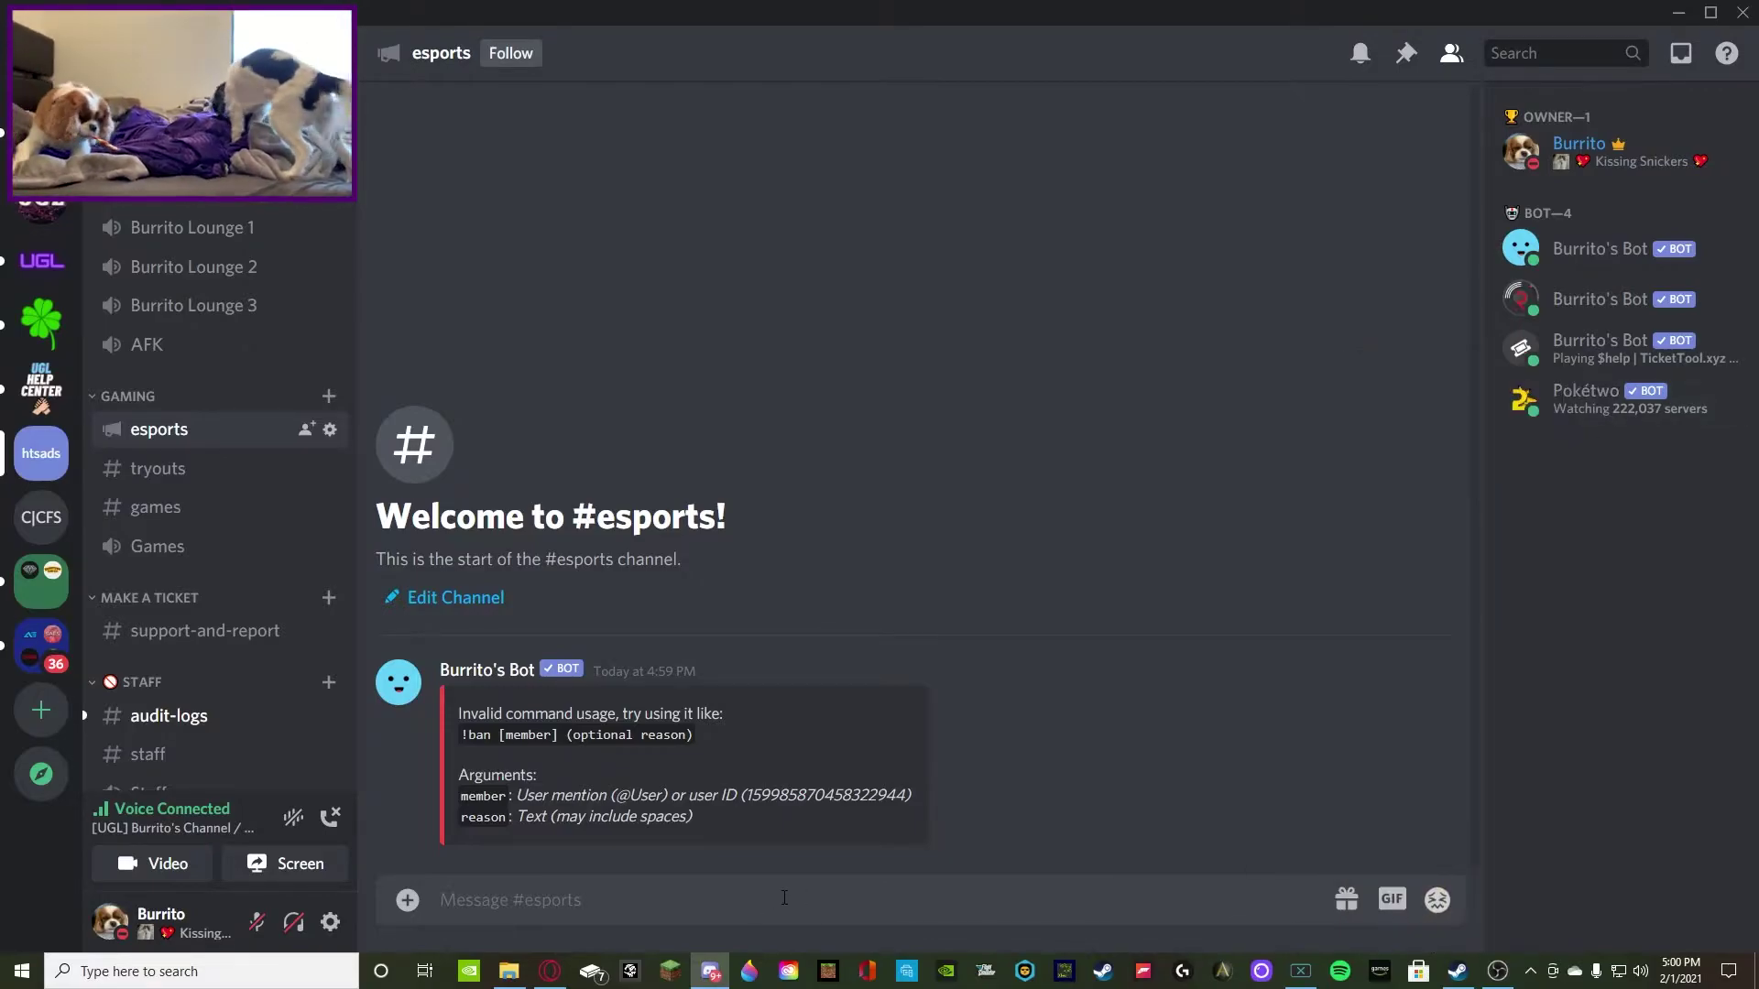
pyautogui.write('!ban')
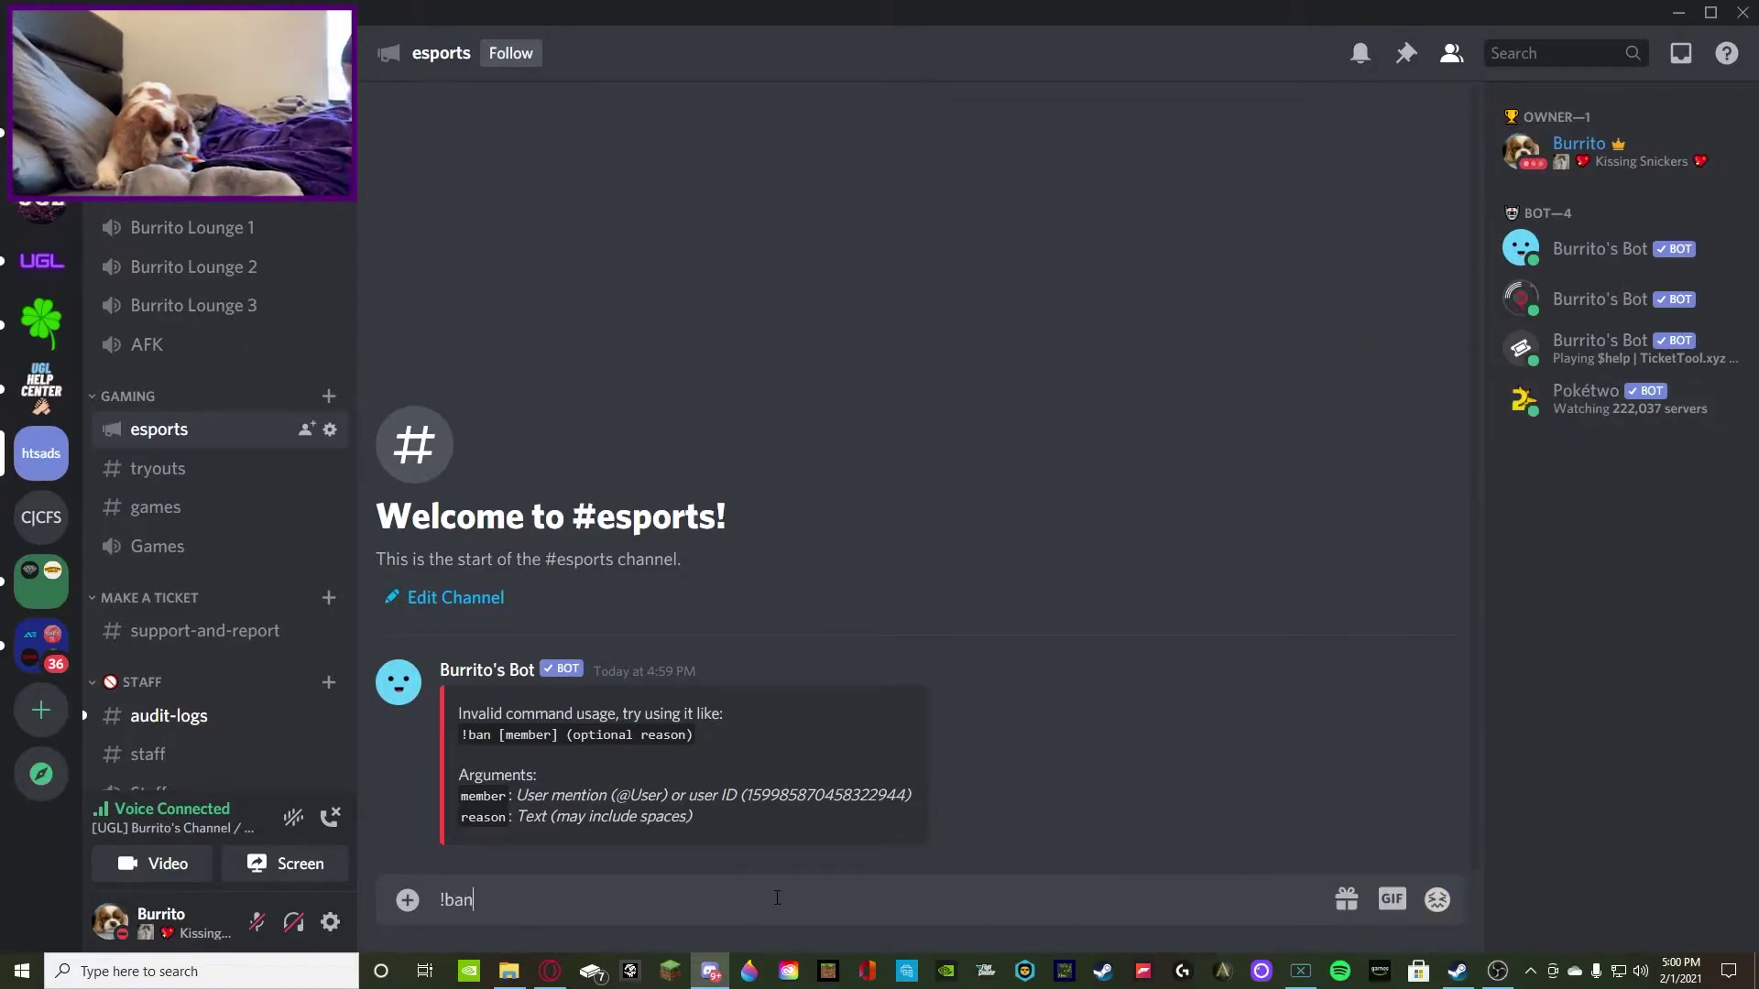
pyautogui.hotkey('ctrl', 'v')
pyautogui.press('Return')
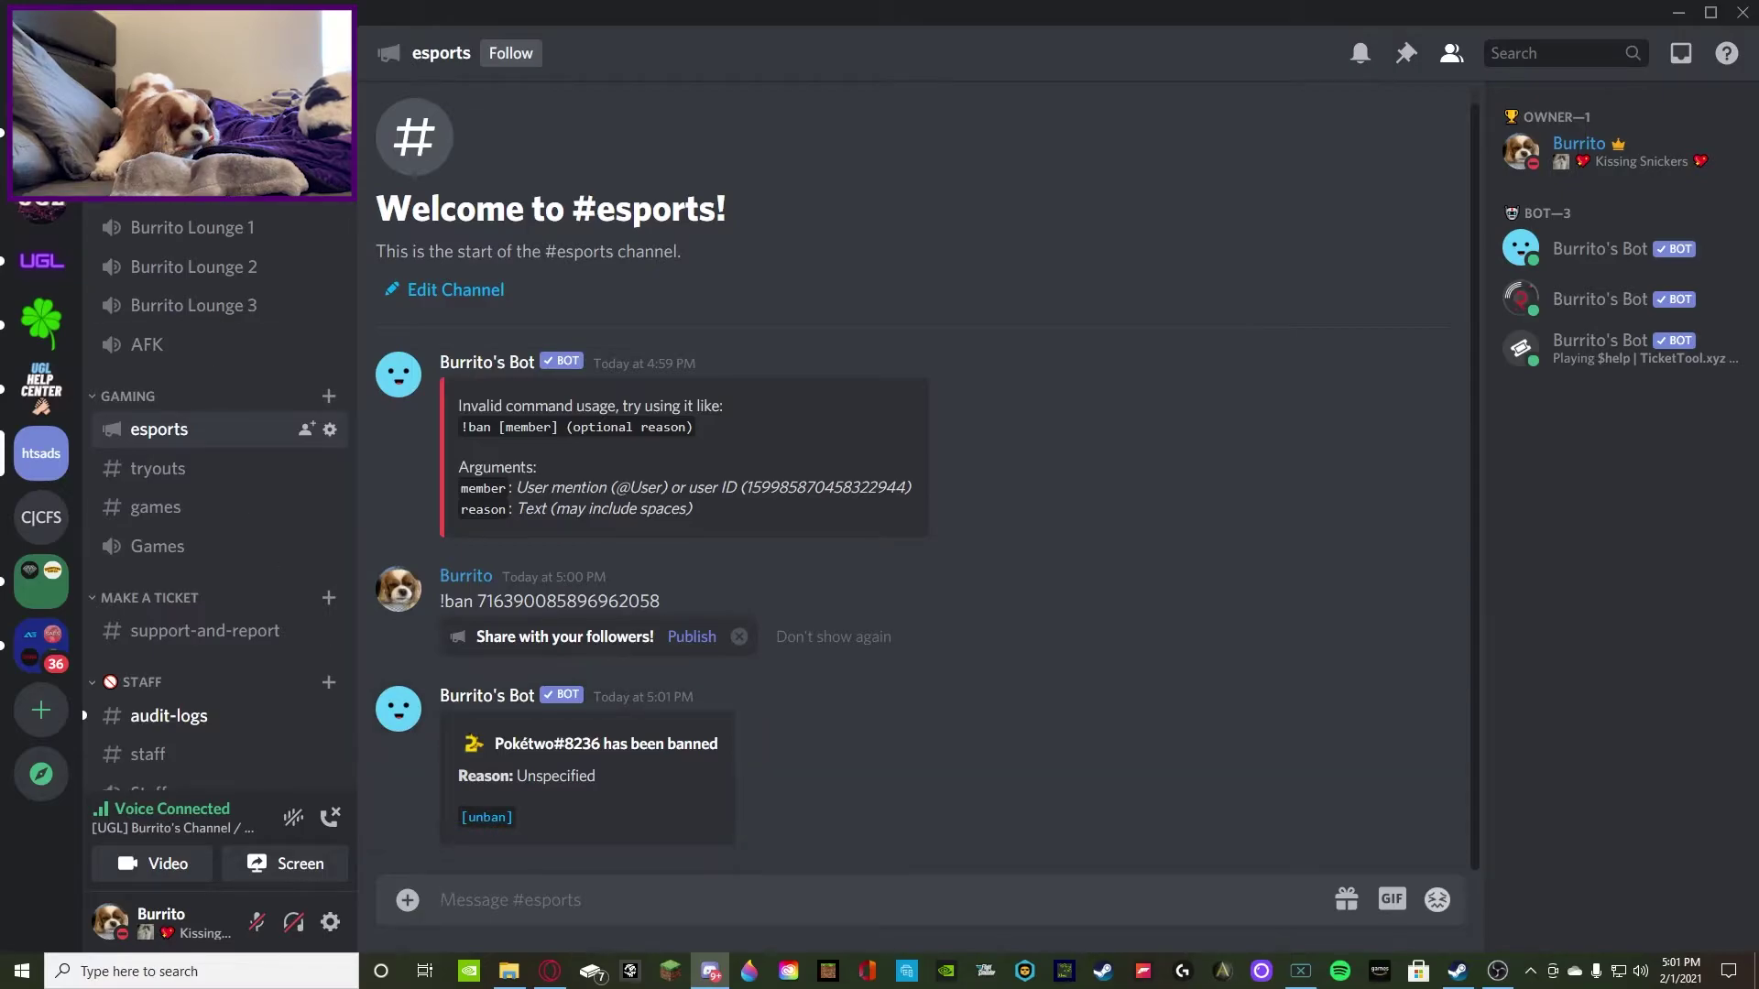
pyautogui.click(183, 27)
pyautogui.click(155, 185)
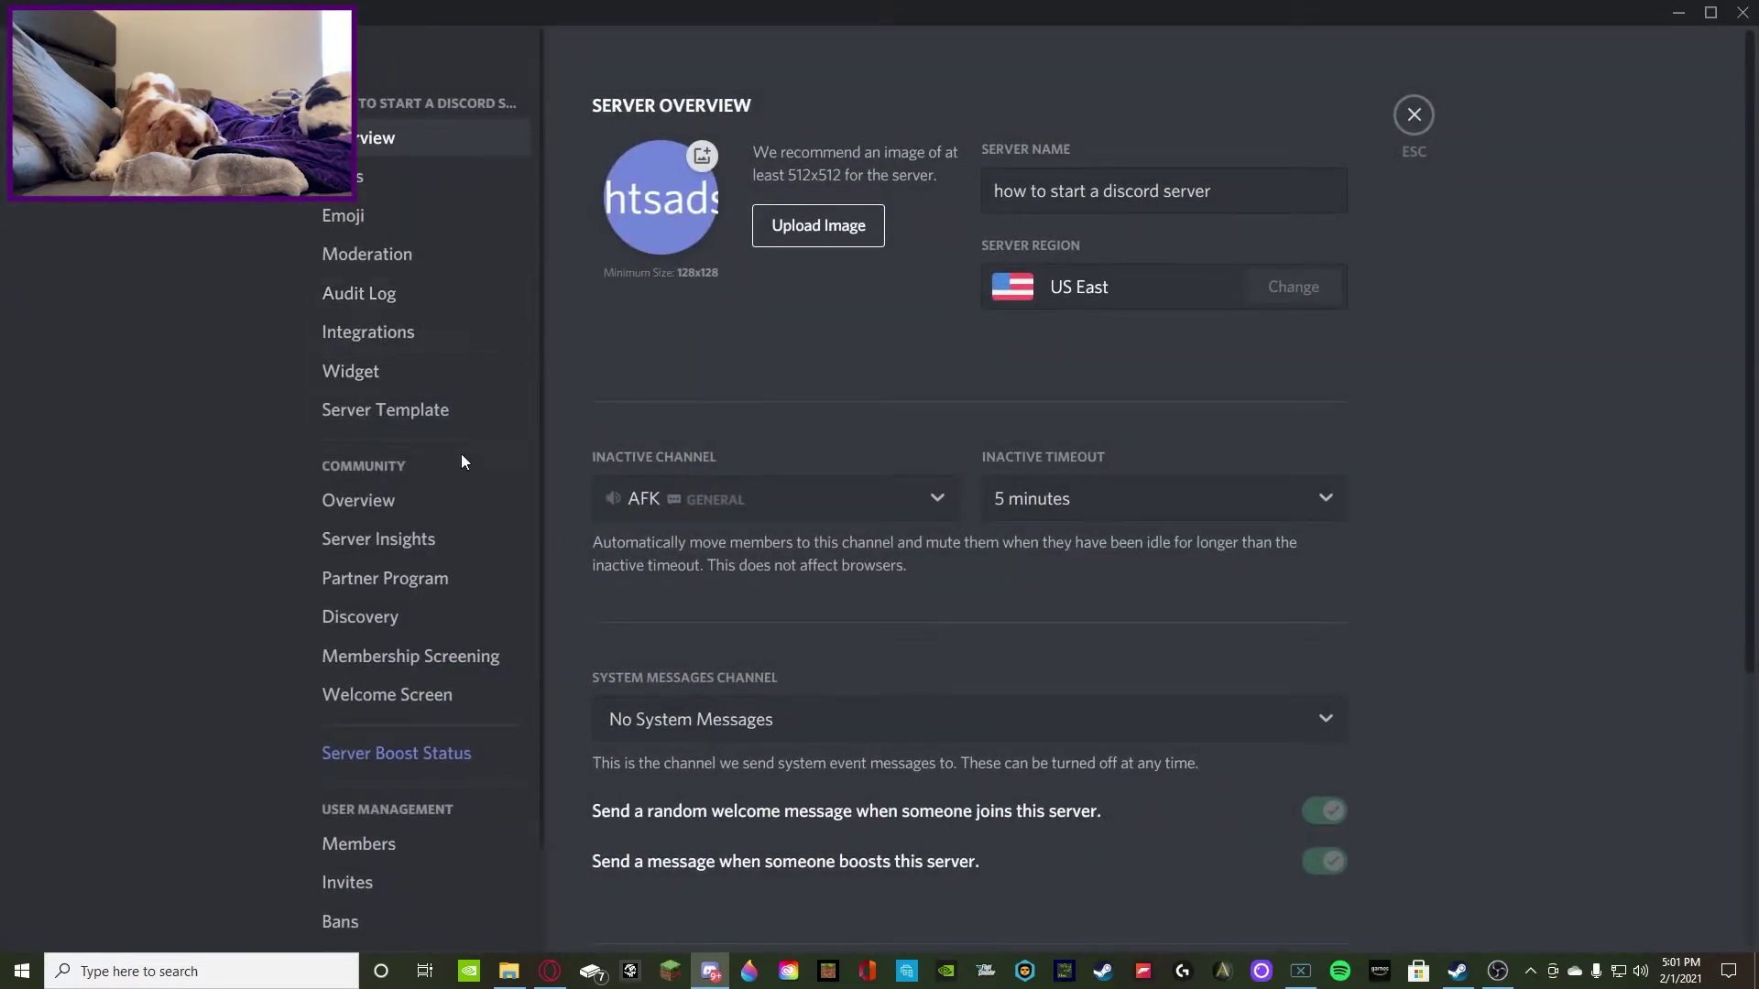
# Revoke Pokétwo's ban from the Bans list and close Server Settings
pyautogui.click(340, 921)
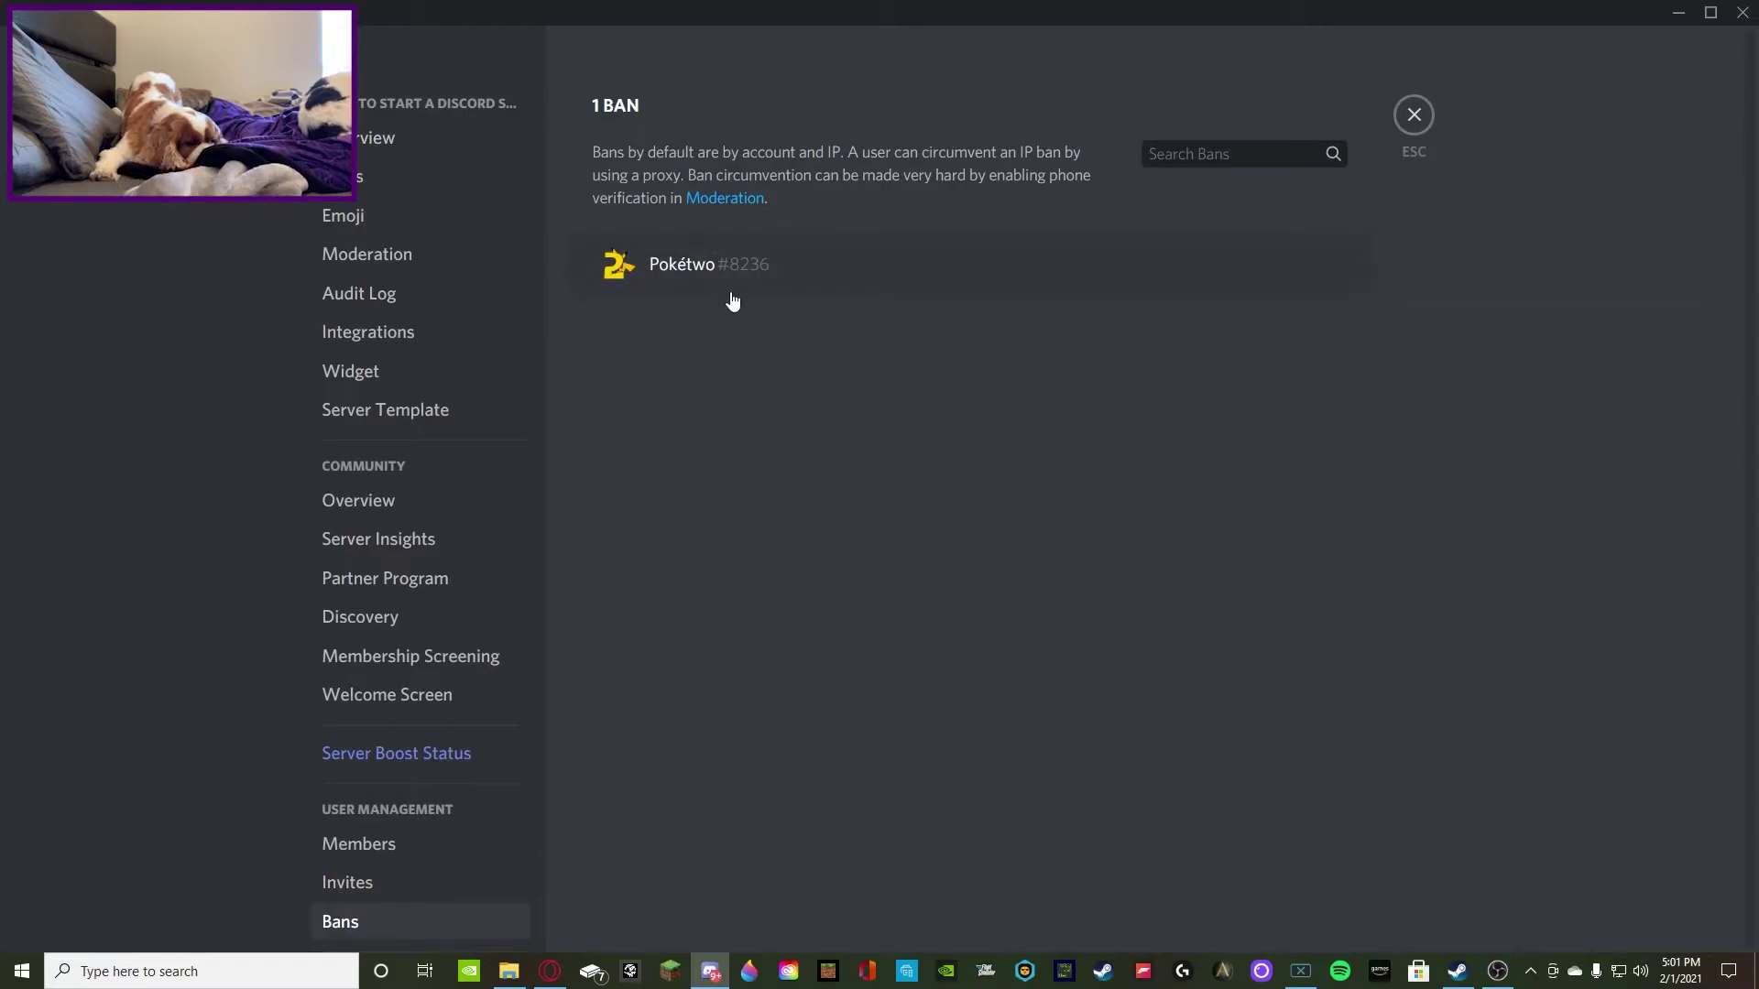
pyautogui.click(828, 280)
pyautogui.click(718, 561)
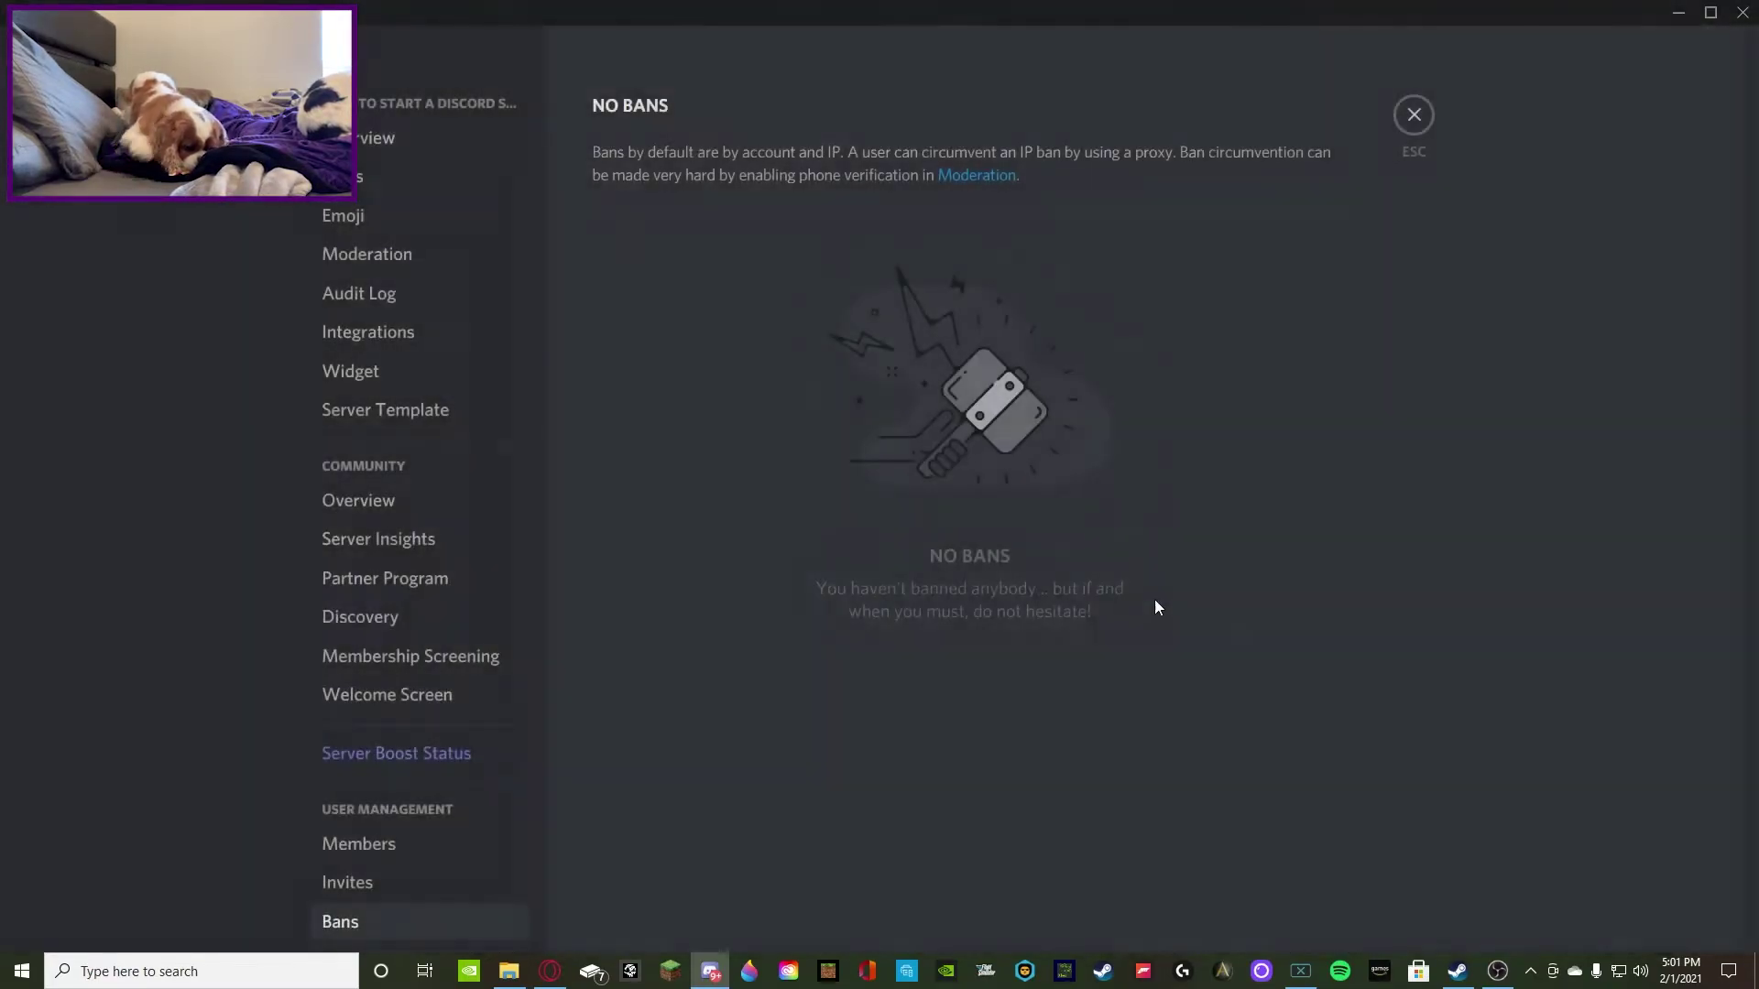
pyautogui.click(1414, 115)
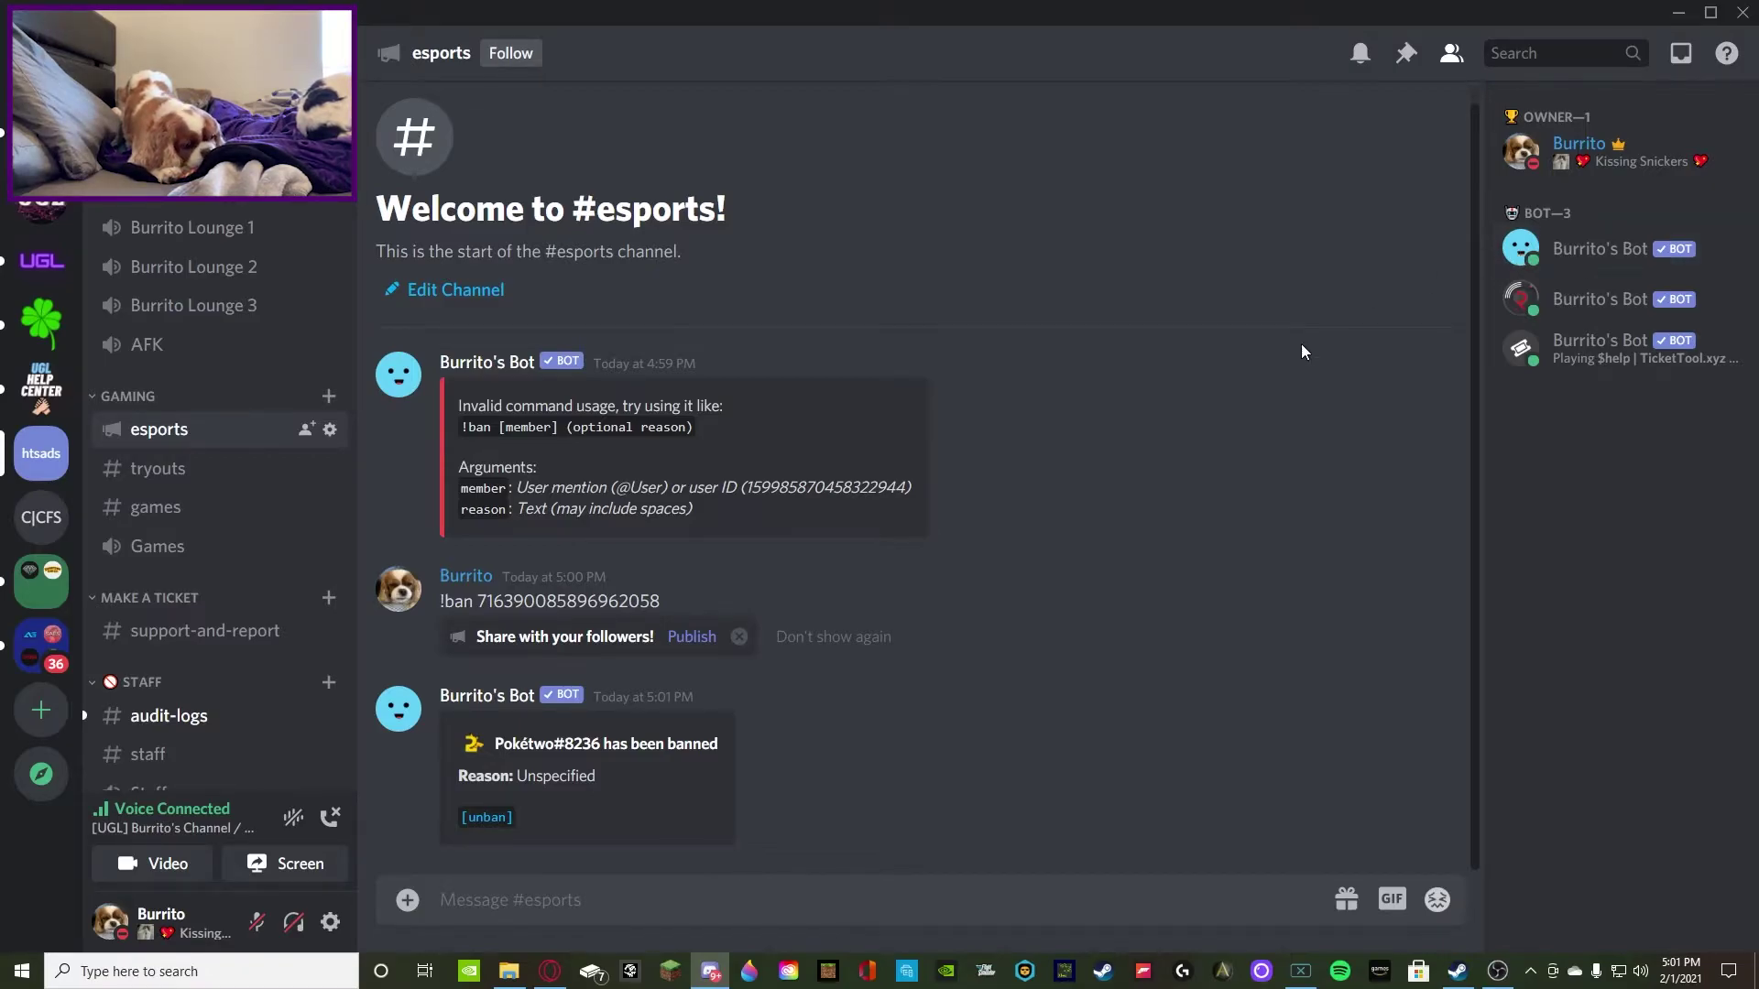
pyautogui.click(550, 971)
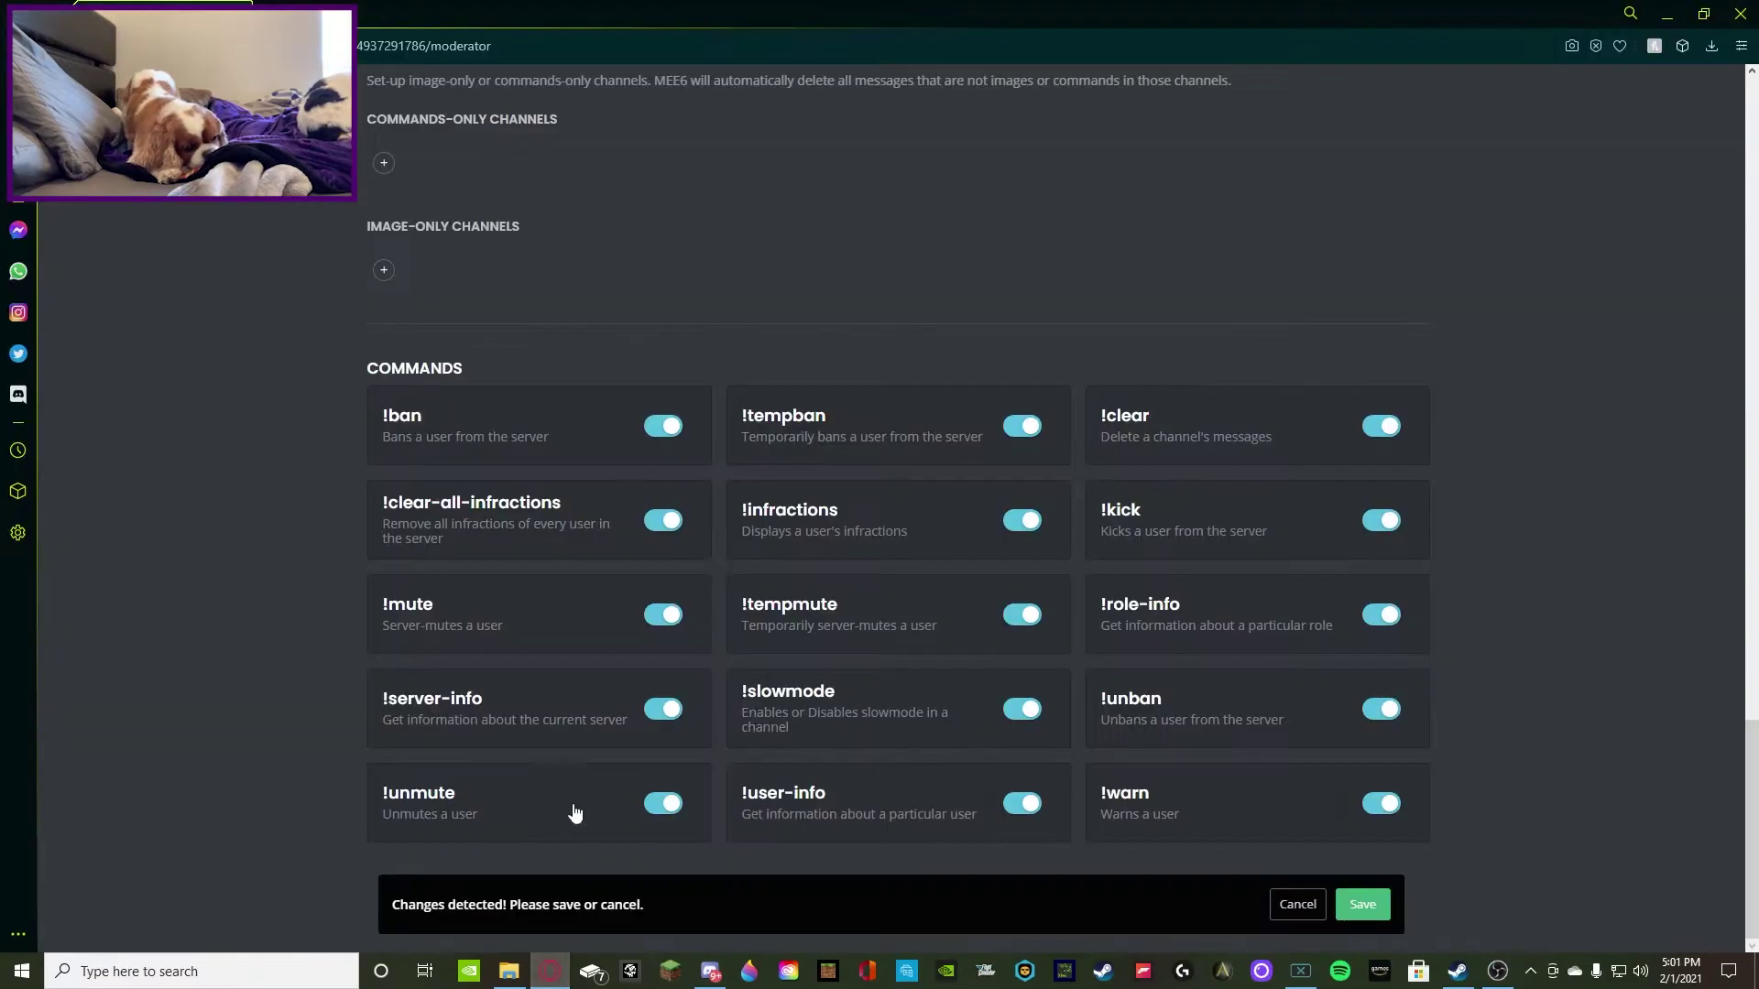
# Inspect the !tempban command settings without changes, then return to Discord
pyautogui.click(838, 438)
pyautogui.scroll(-2, 689, 526)
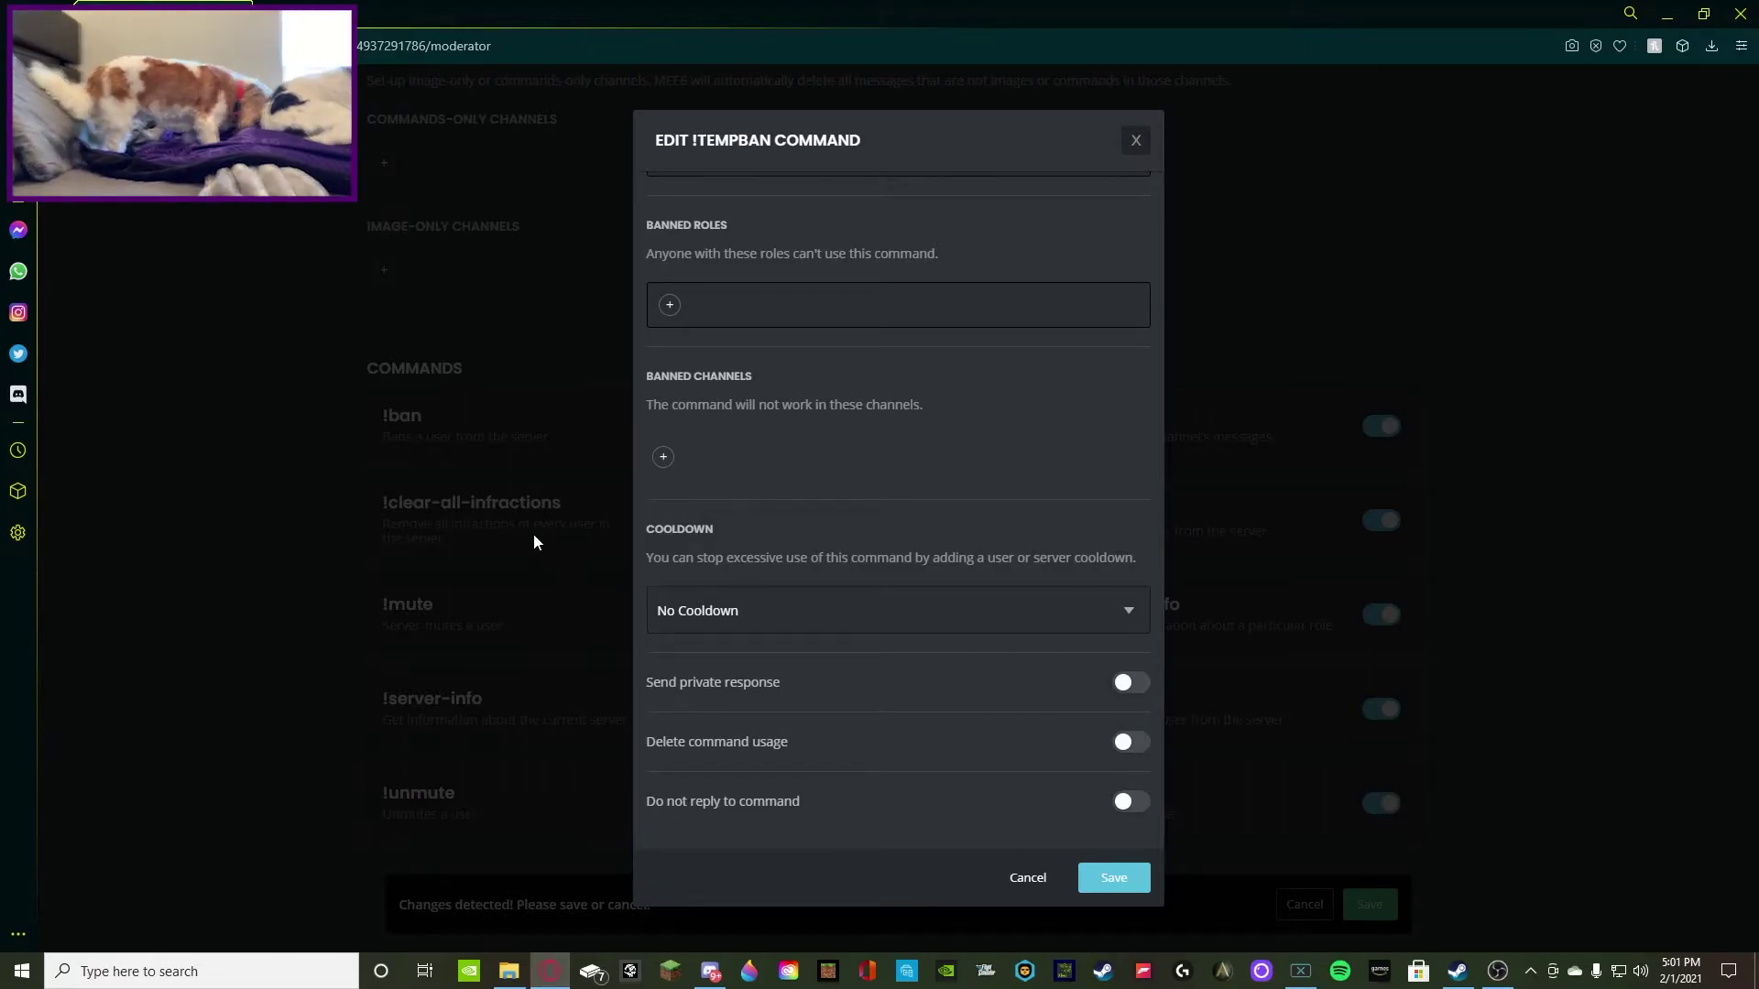
pyautogui.click(379, 665)
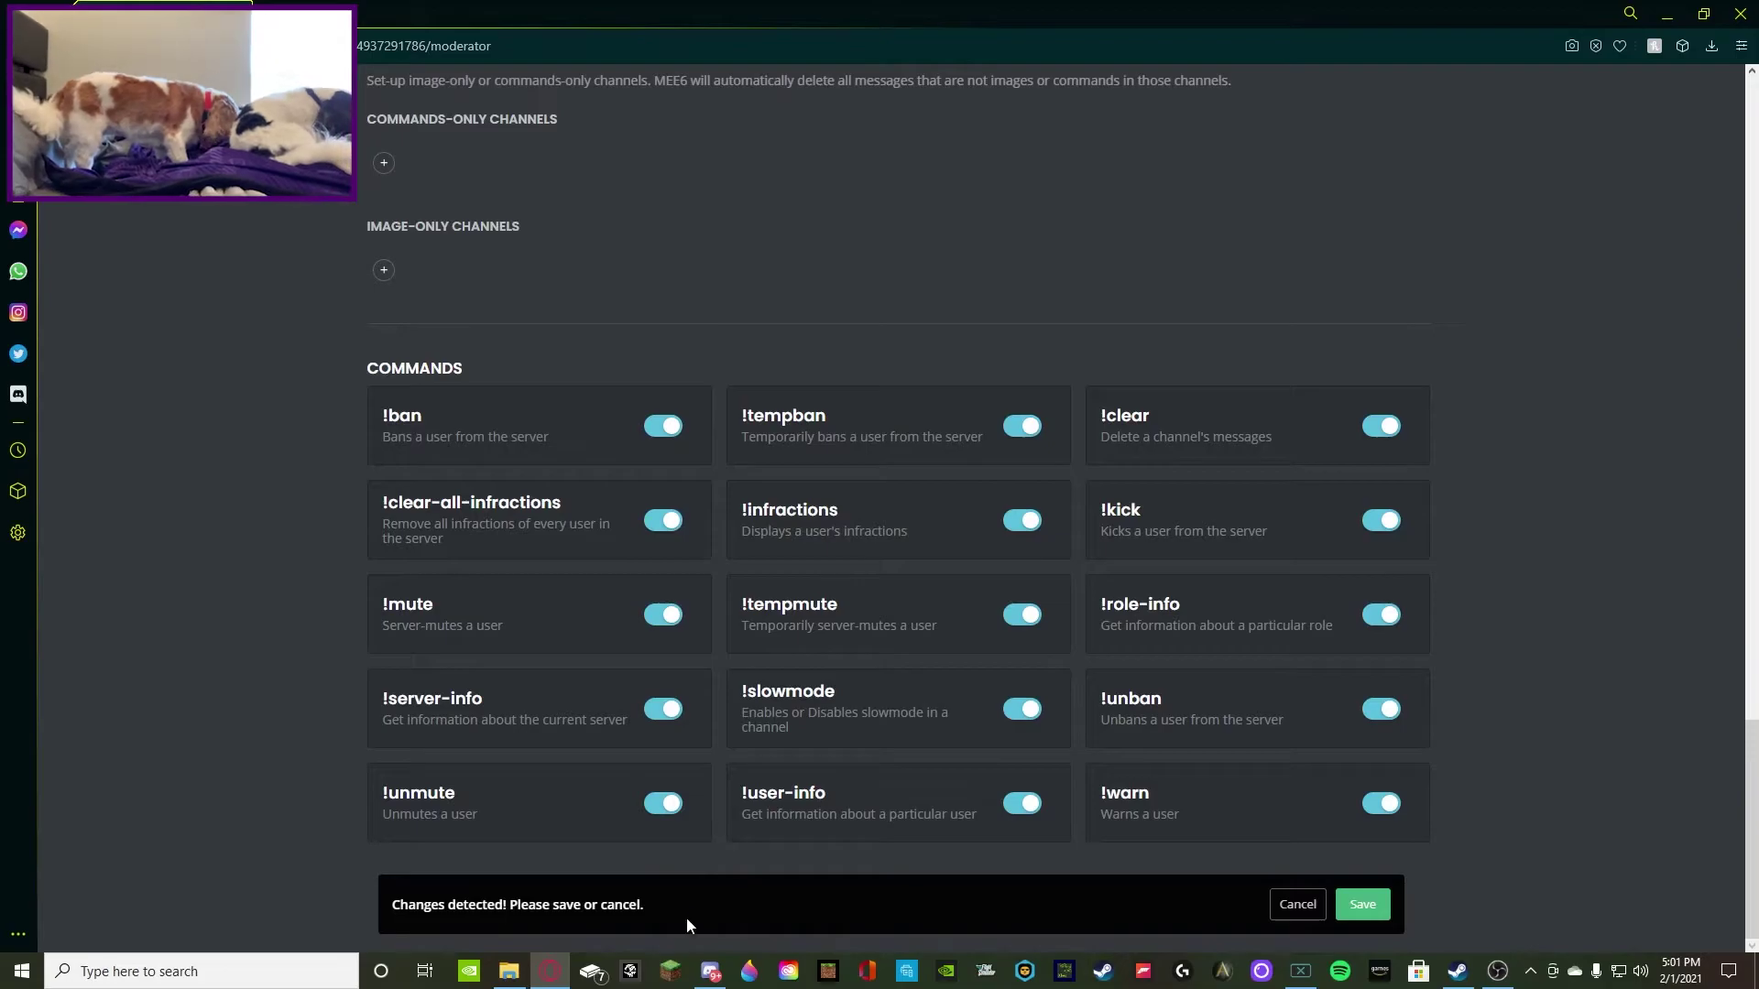
pyautogui.click(710, 971)
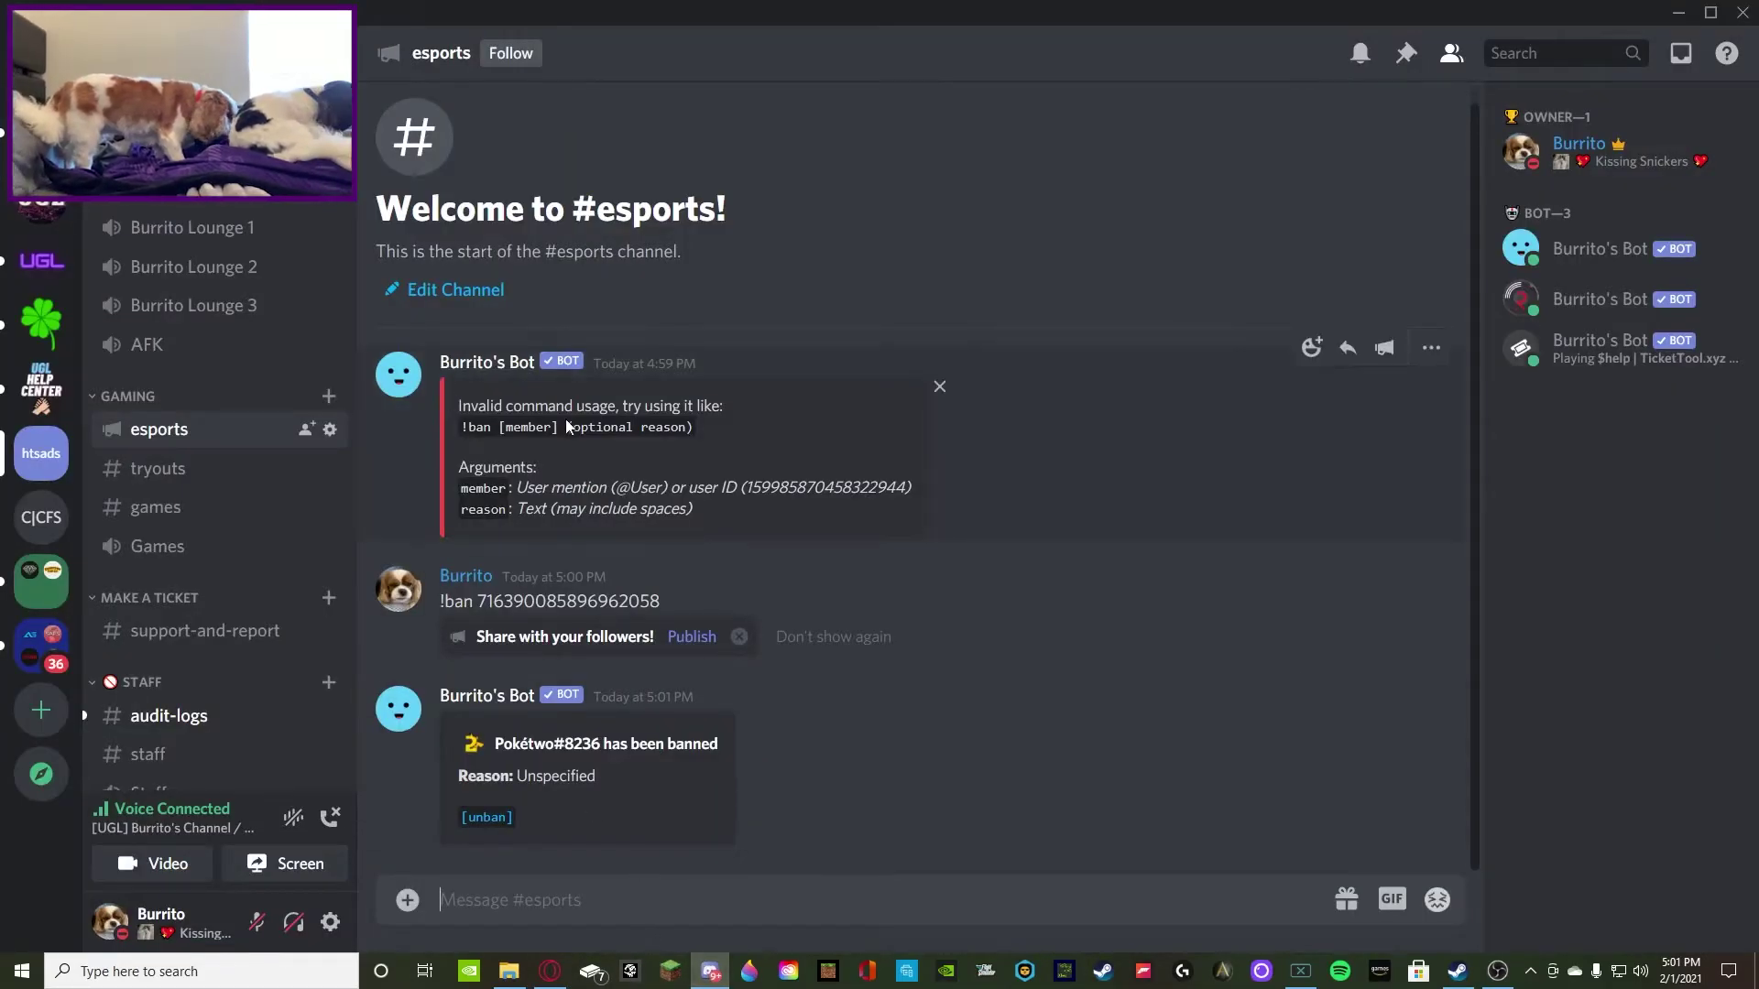
# Read the '!tempban [member] [duration] (optional reason)' usage reply and begin a new command
pyautogui.moveTo(448, 405); pyautogui.dragTo(755, 417)
pyautogui.click(799, 425)
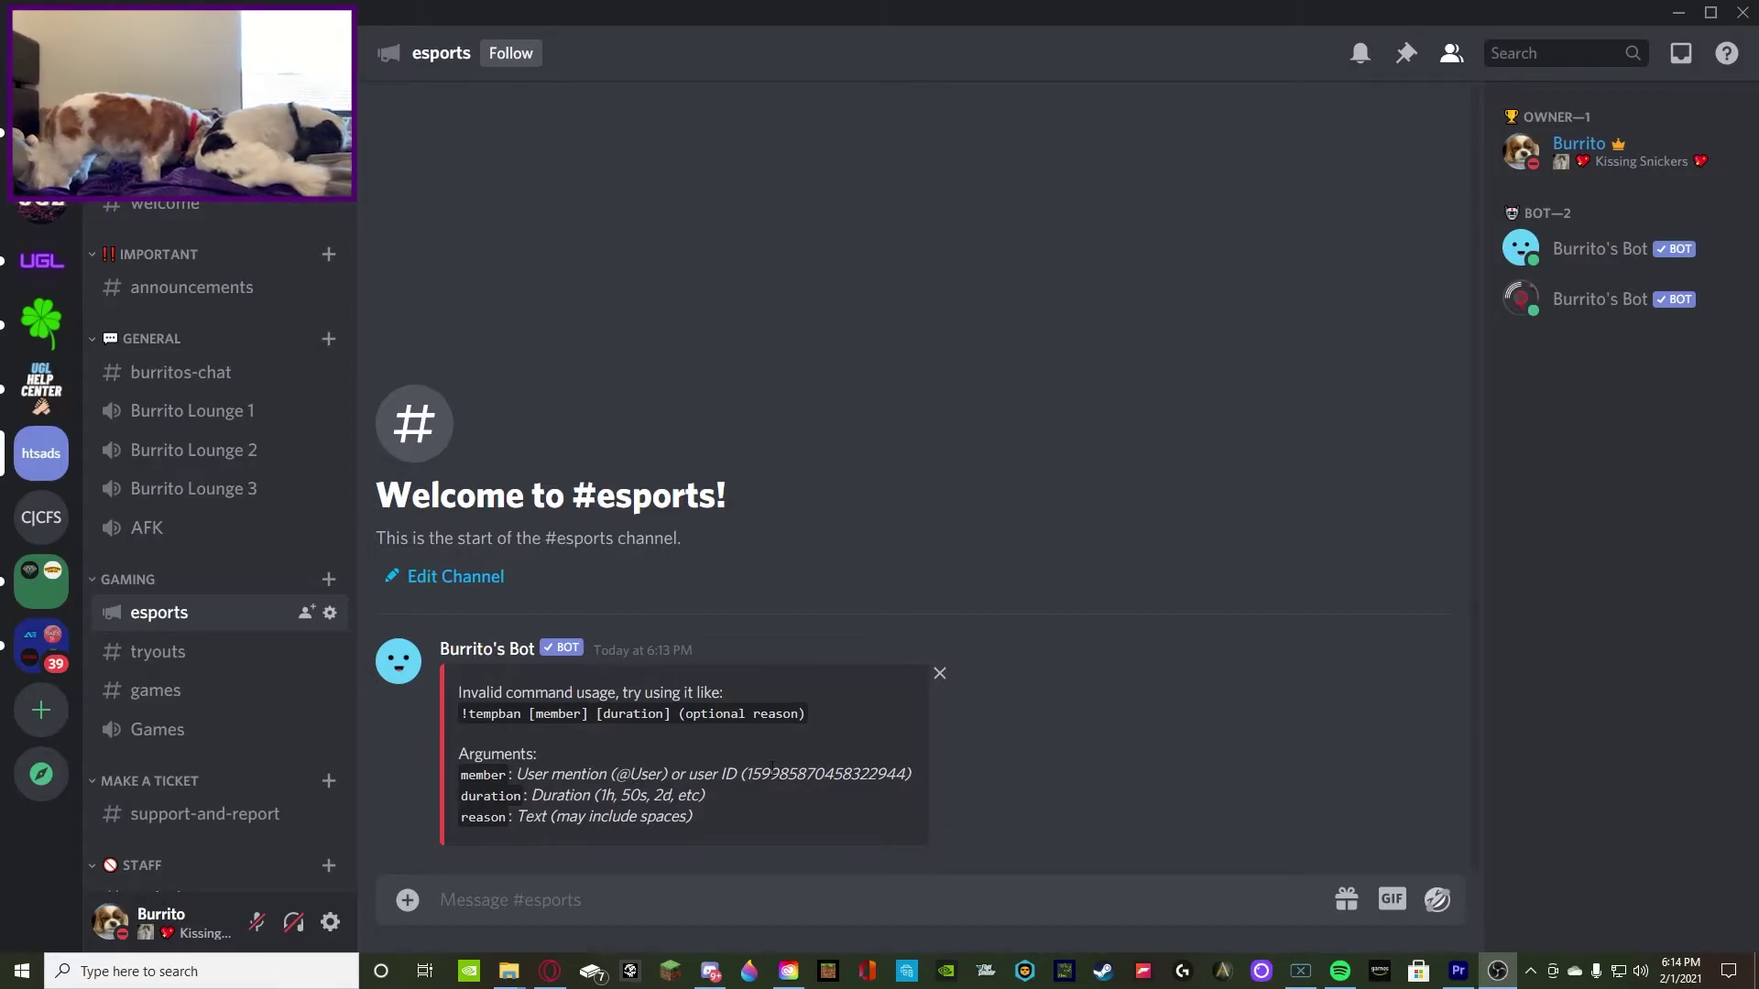
pyautogui.doubleClick(829, 774)
pyautogui.click(626, 736)
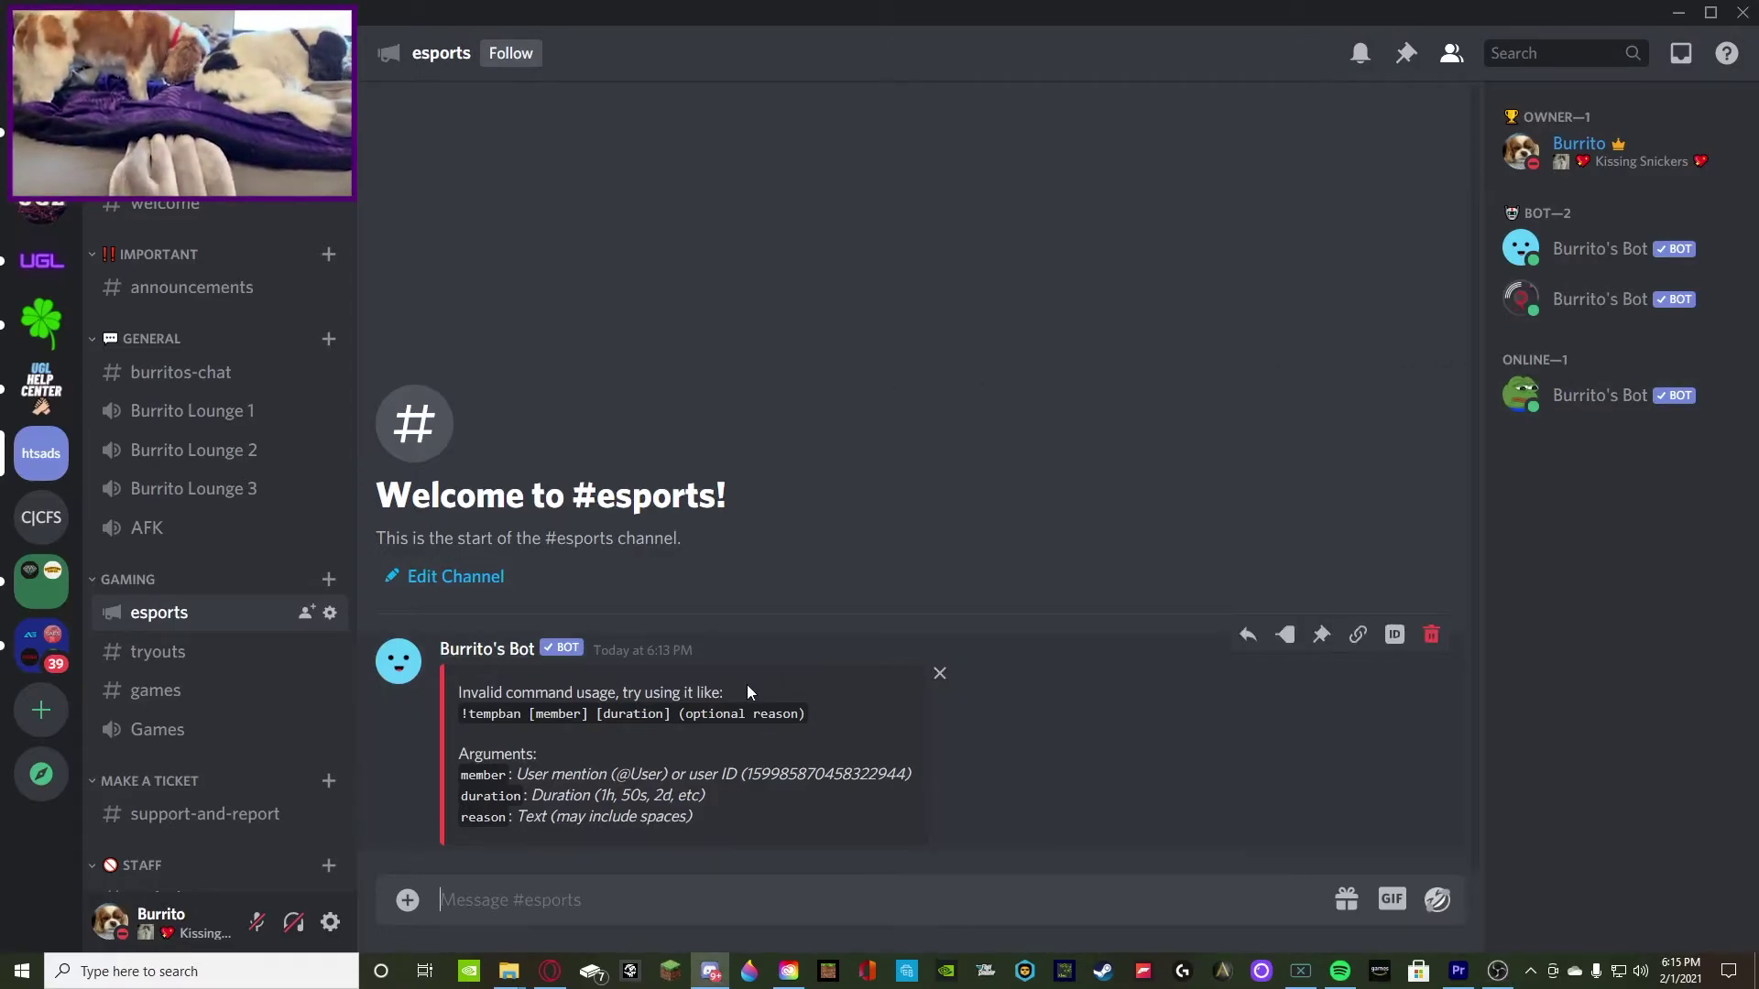
pyautogui.write('!tempna')
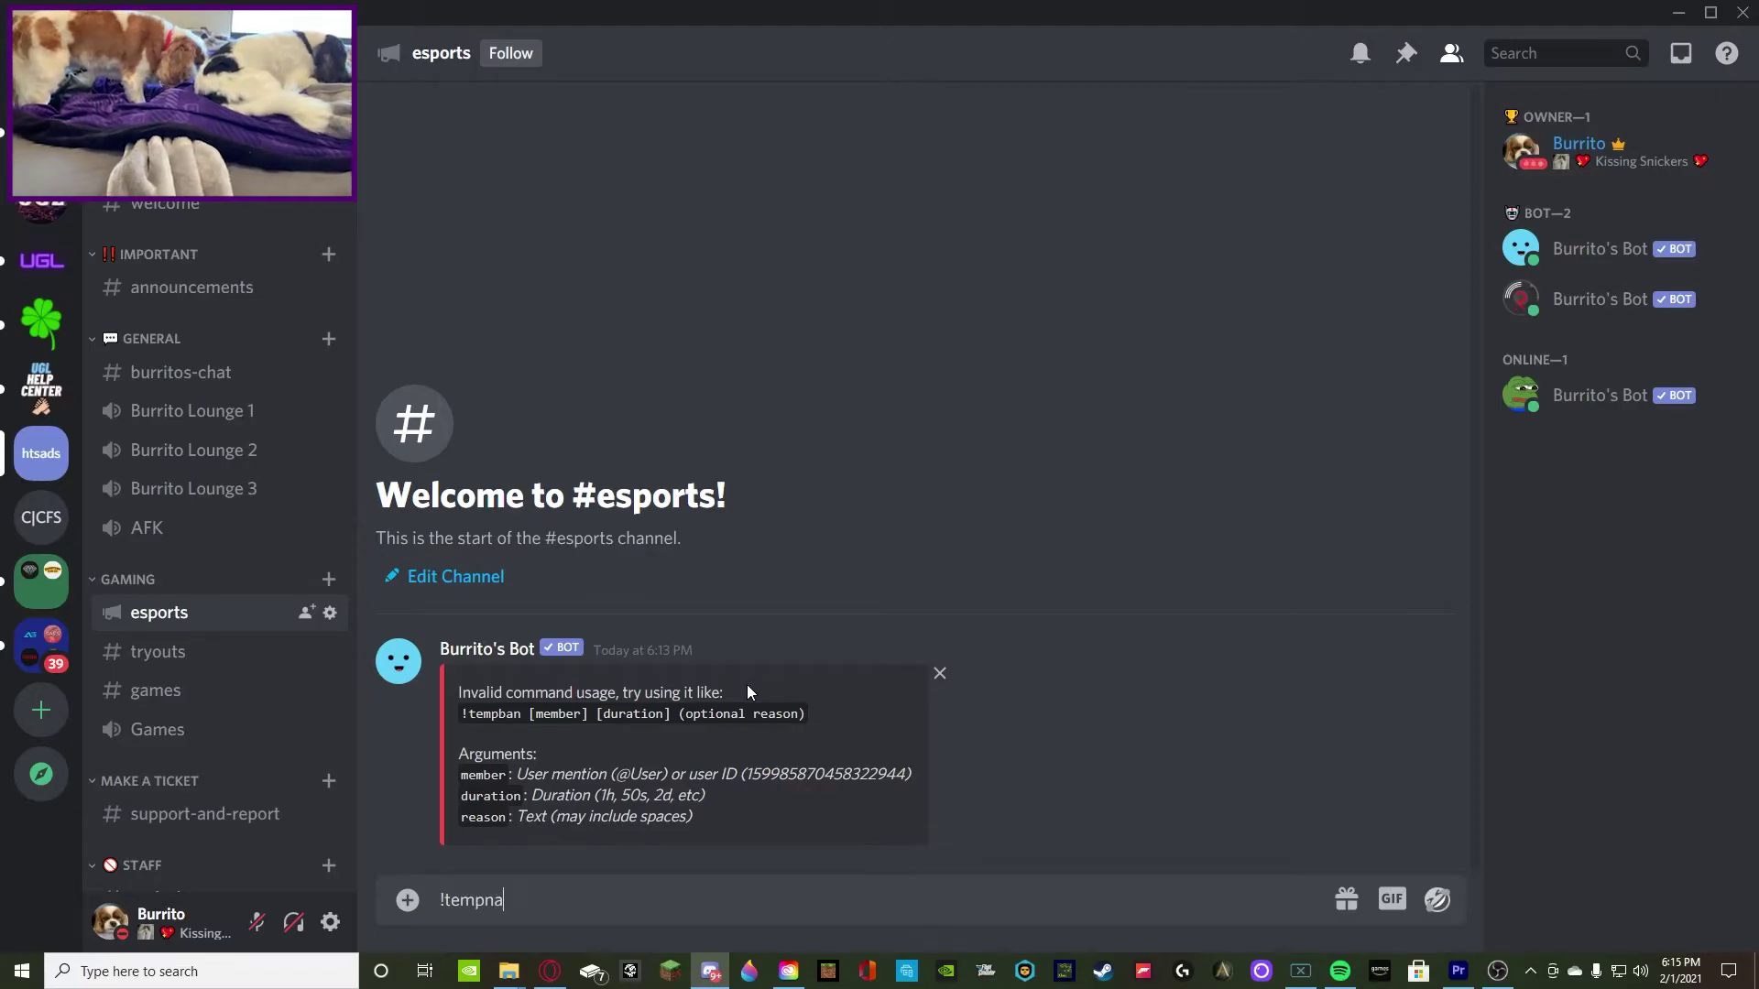
# Correct the command to '!tempban' and copy Dank Memer's user ID
pyautogui.press('BackSpace')
pyautogui.press('BackSpace')
pyautogui.write('ban')
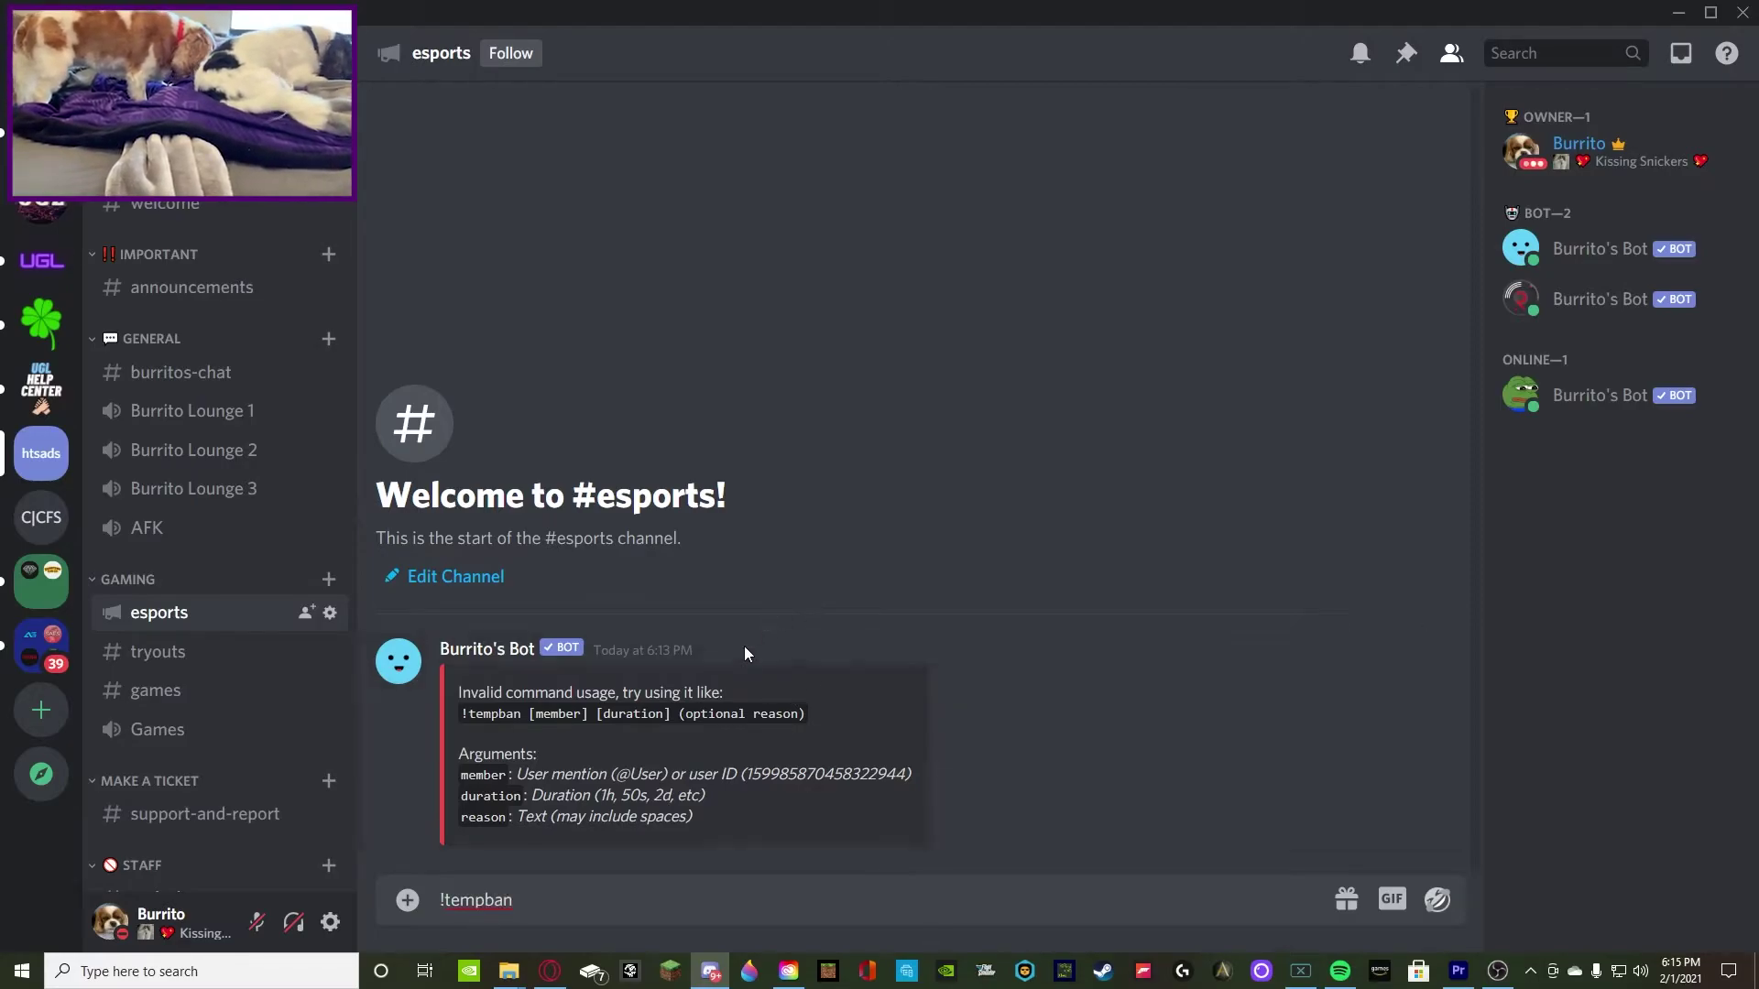
pyautogui.rightClick(1617, 395)
pyautogui.click(1429, 913)
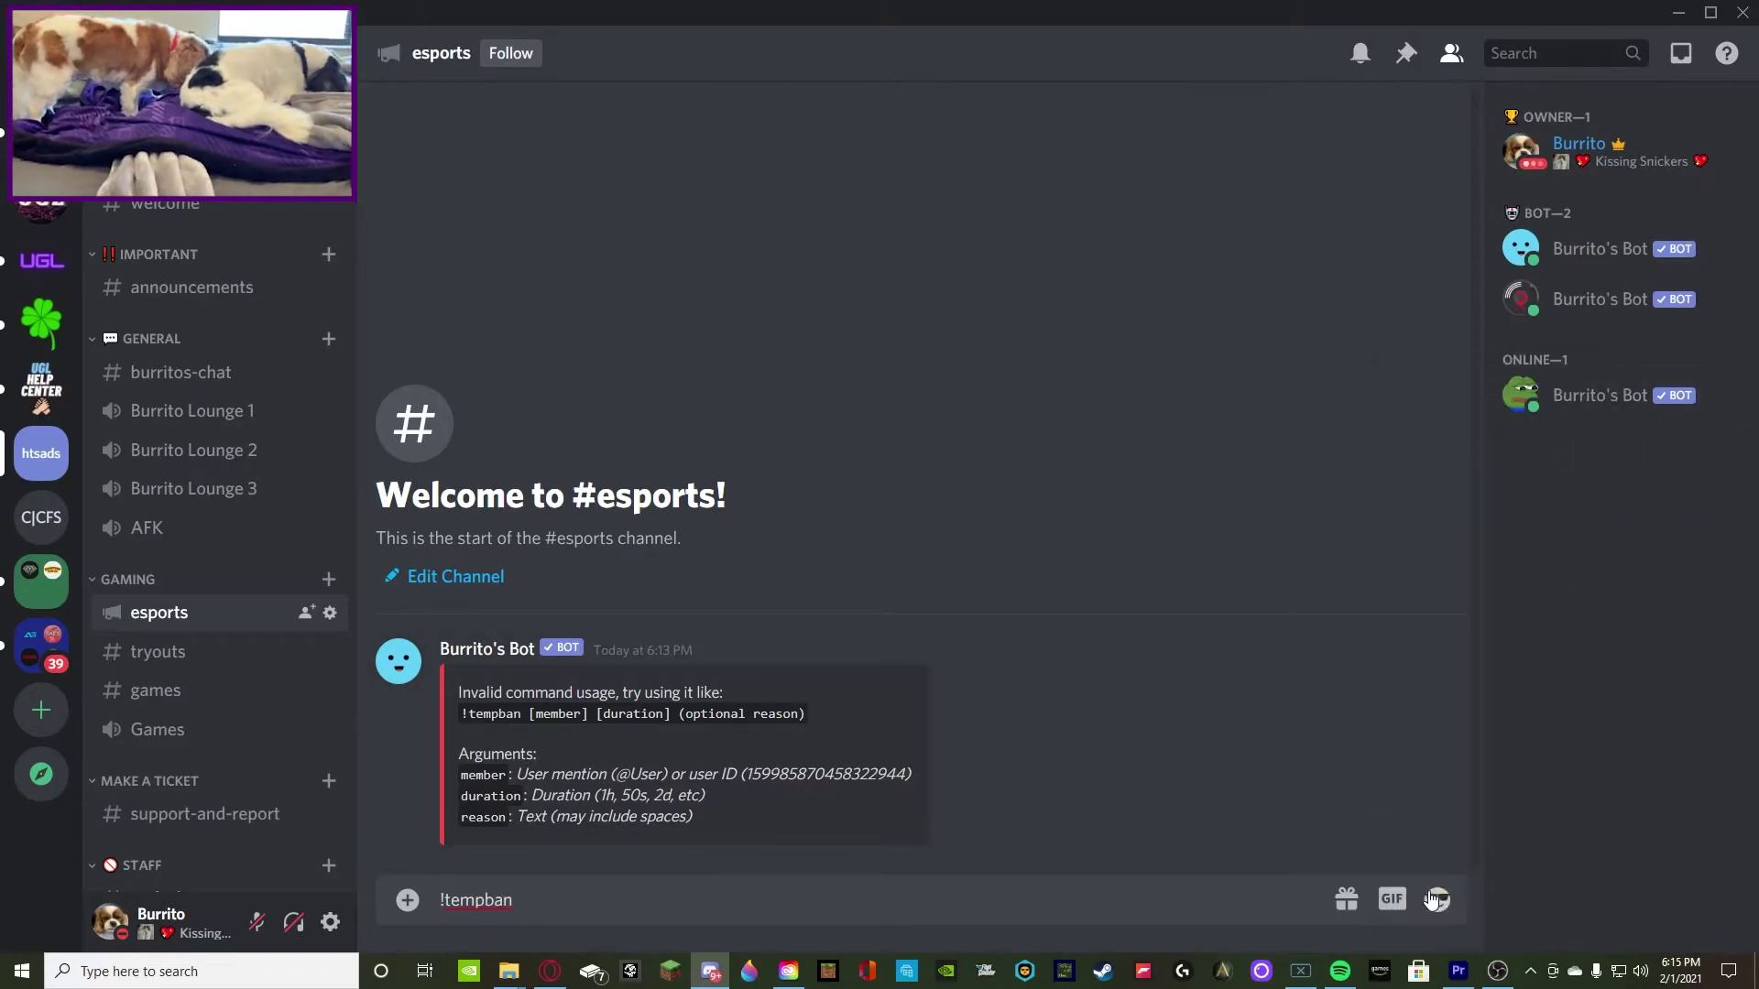
pyautogui.click(582, 887)
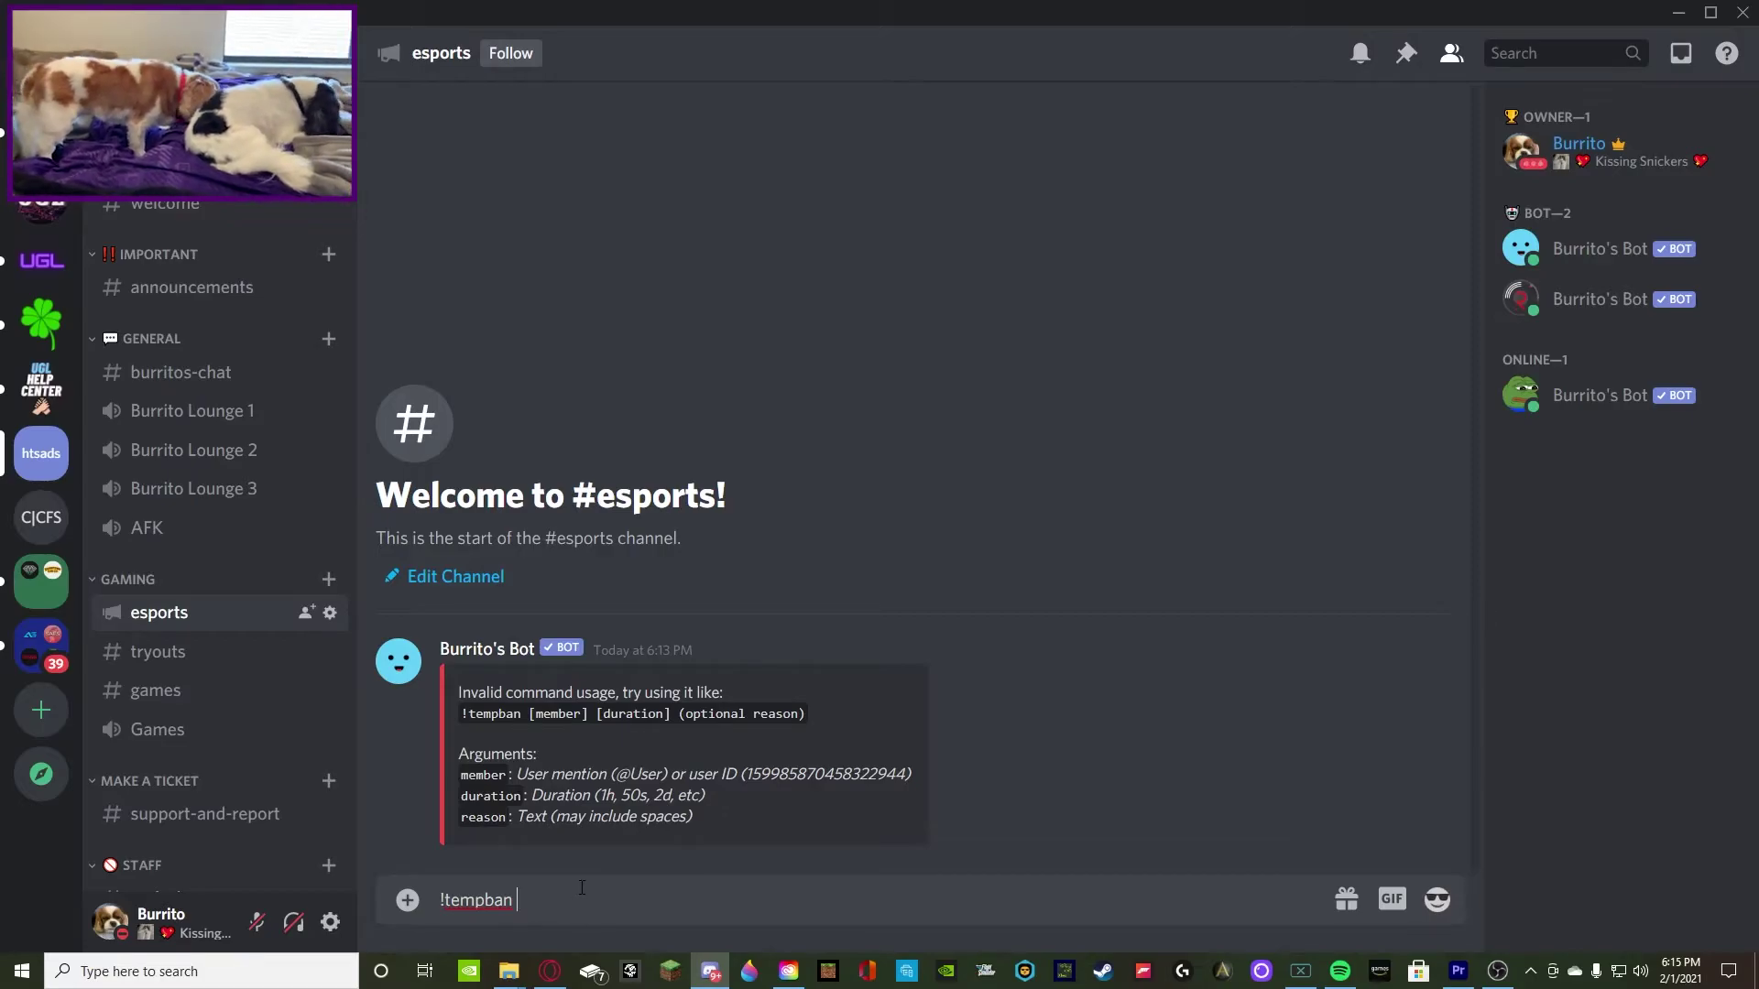
# Send the tempban with the pasted ID and 30s duration, then open the server menu
pyautogui.hotkey('ctrl', 'v')
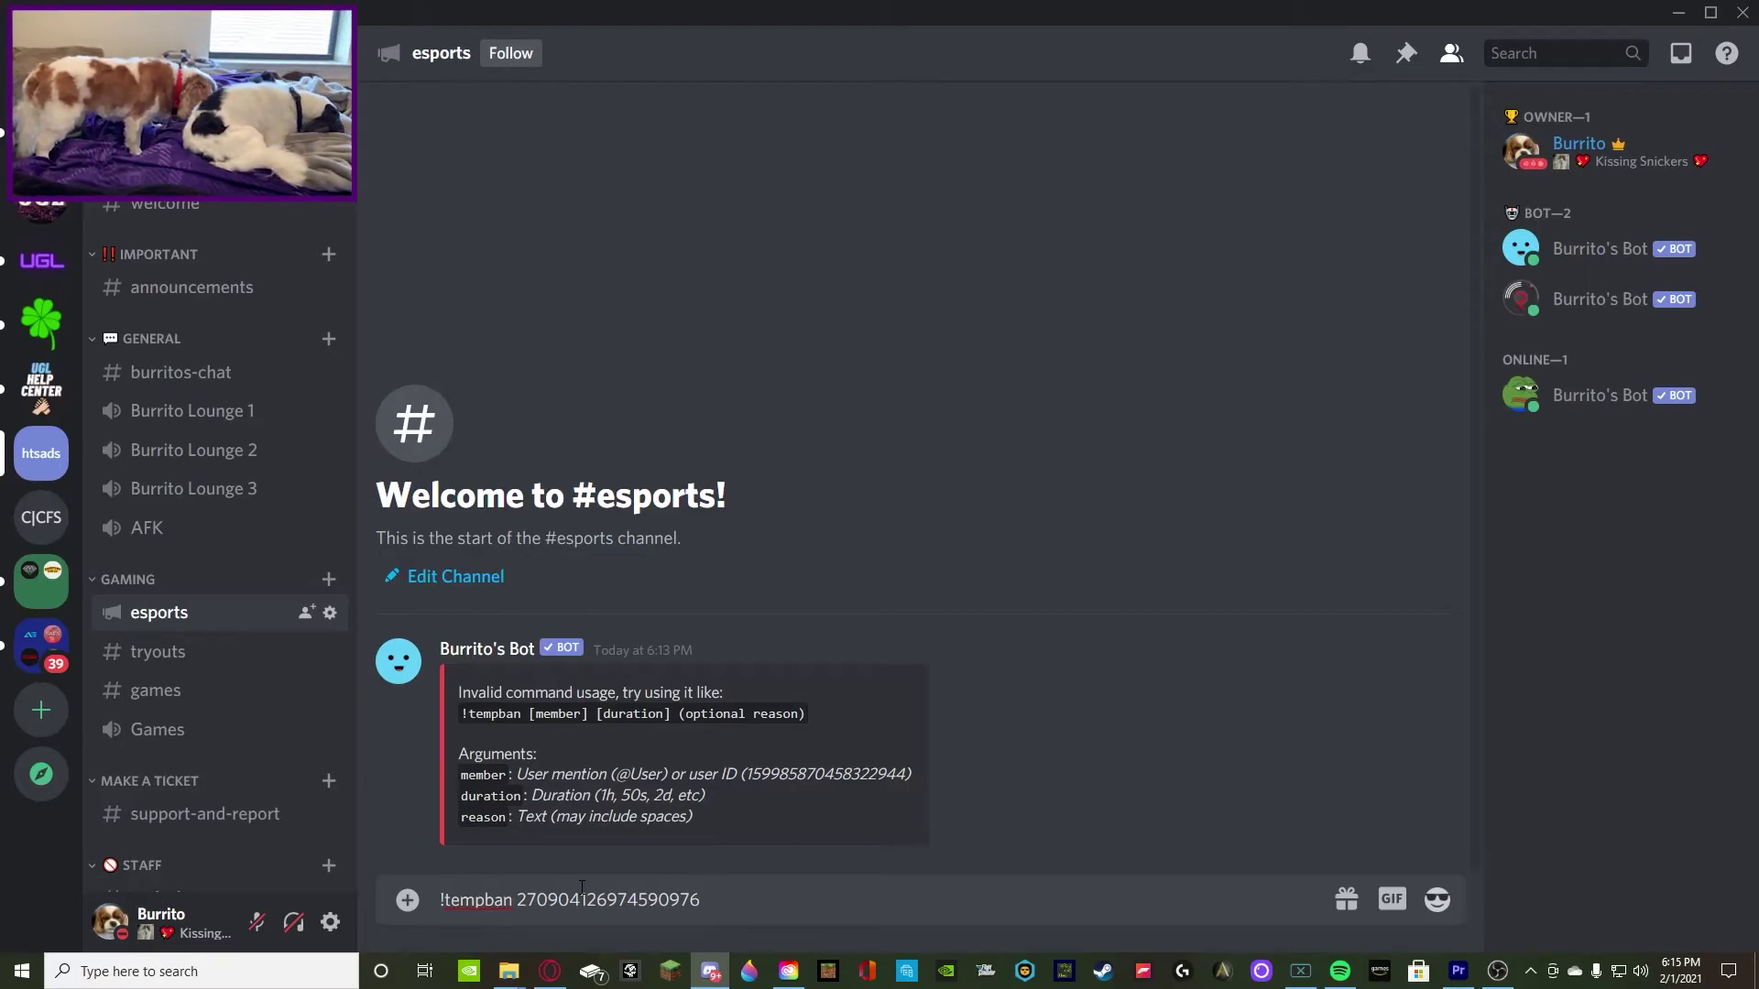
pyautogui.write('30s')
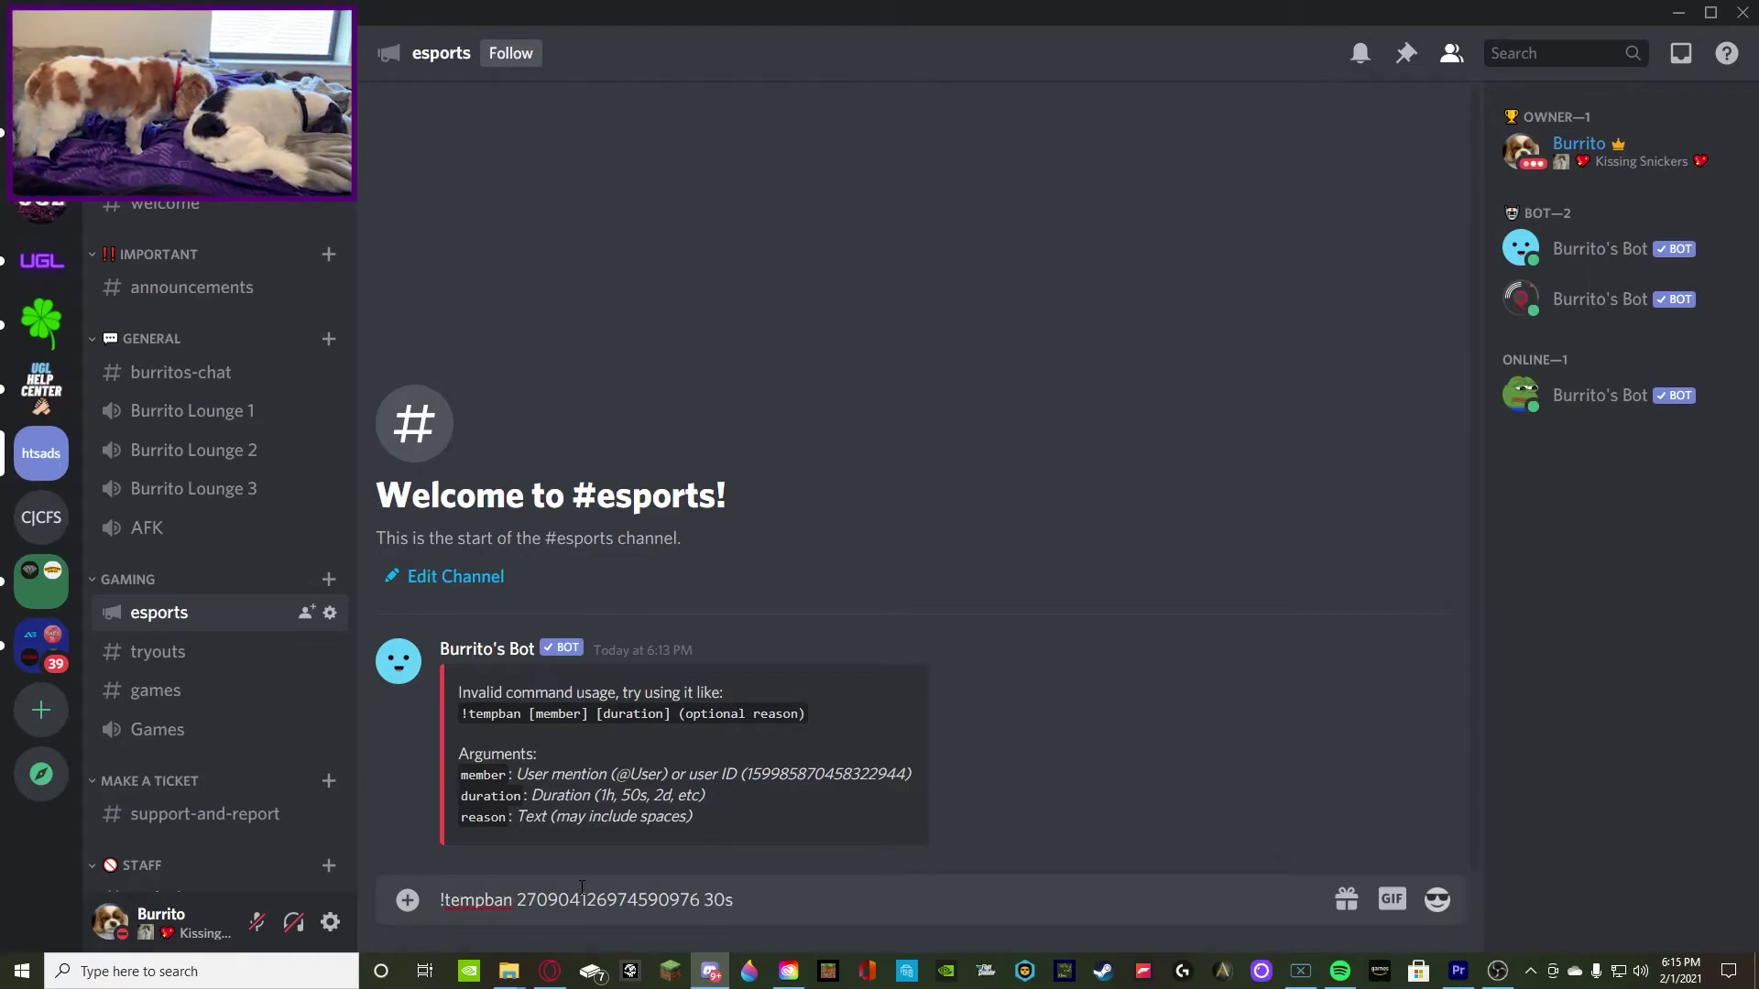
pyautogui.press('Return')
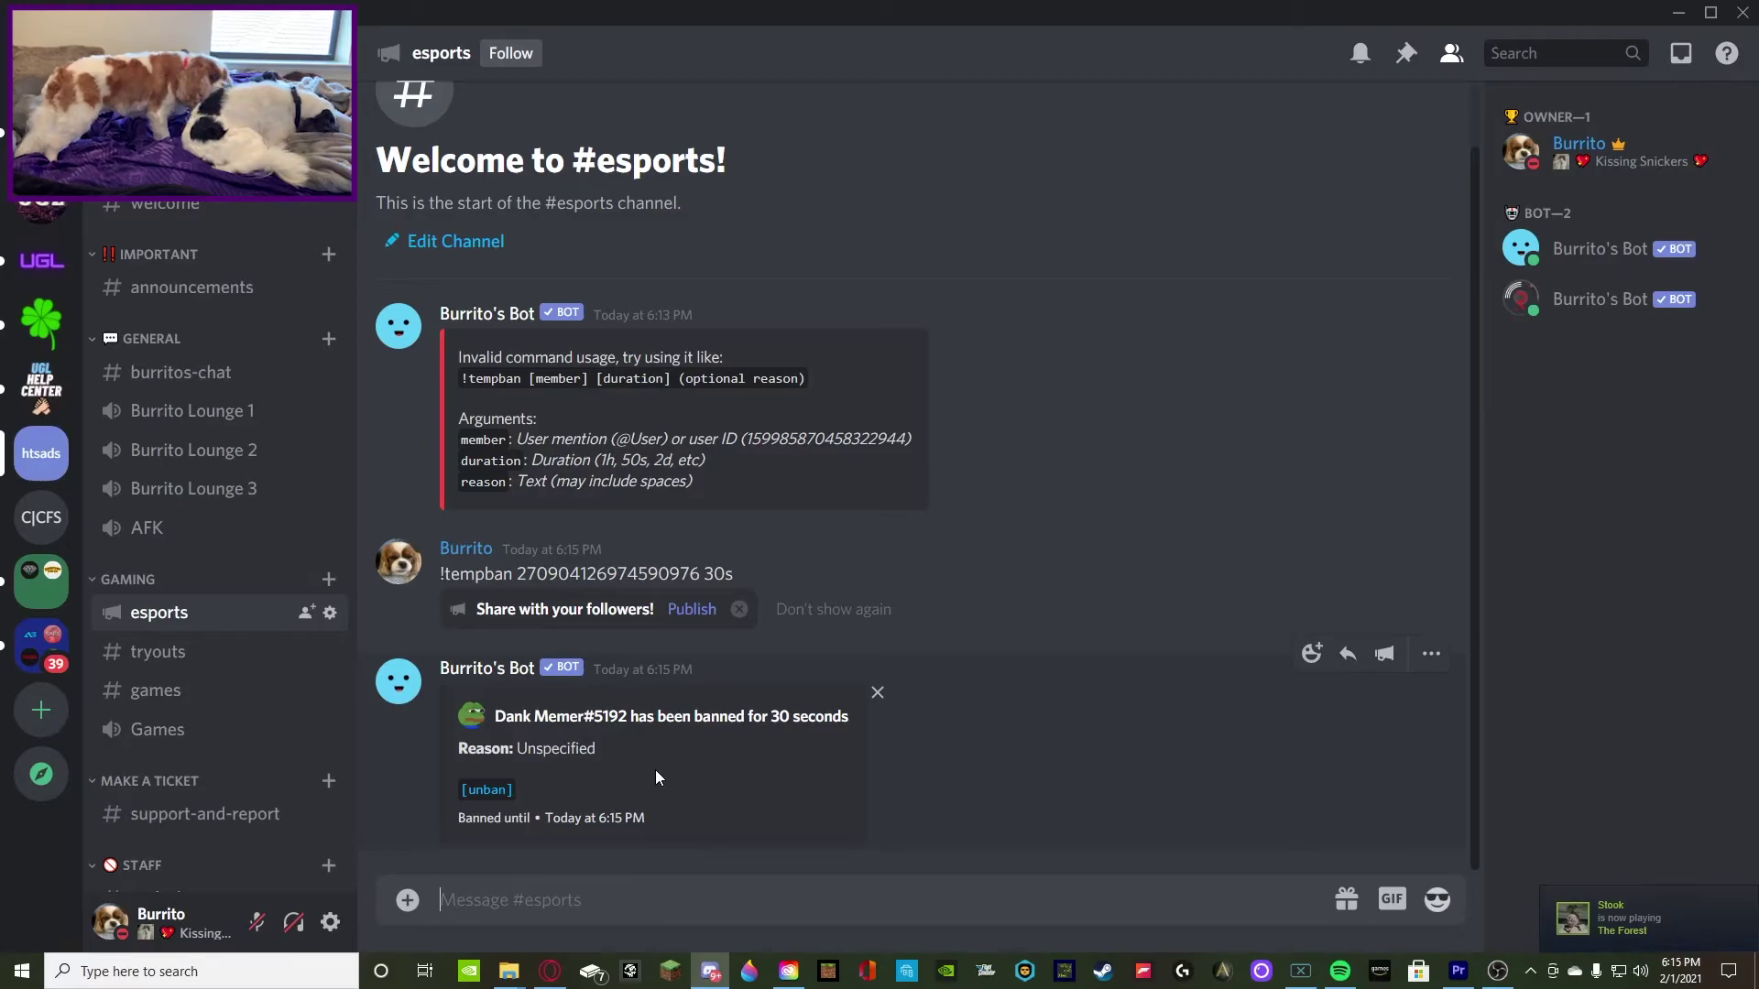
pyautogui.click(211, 52)
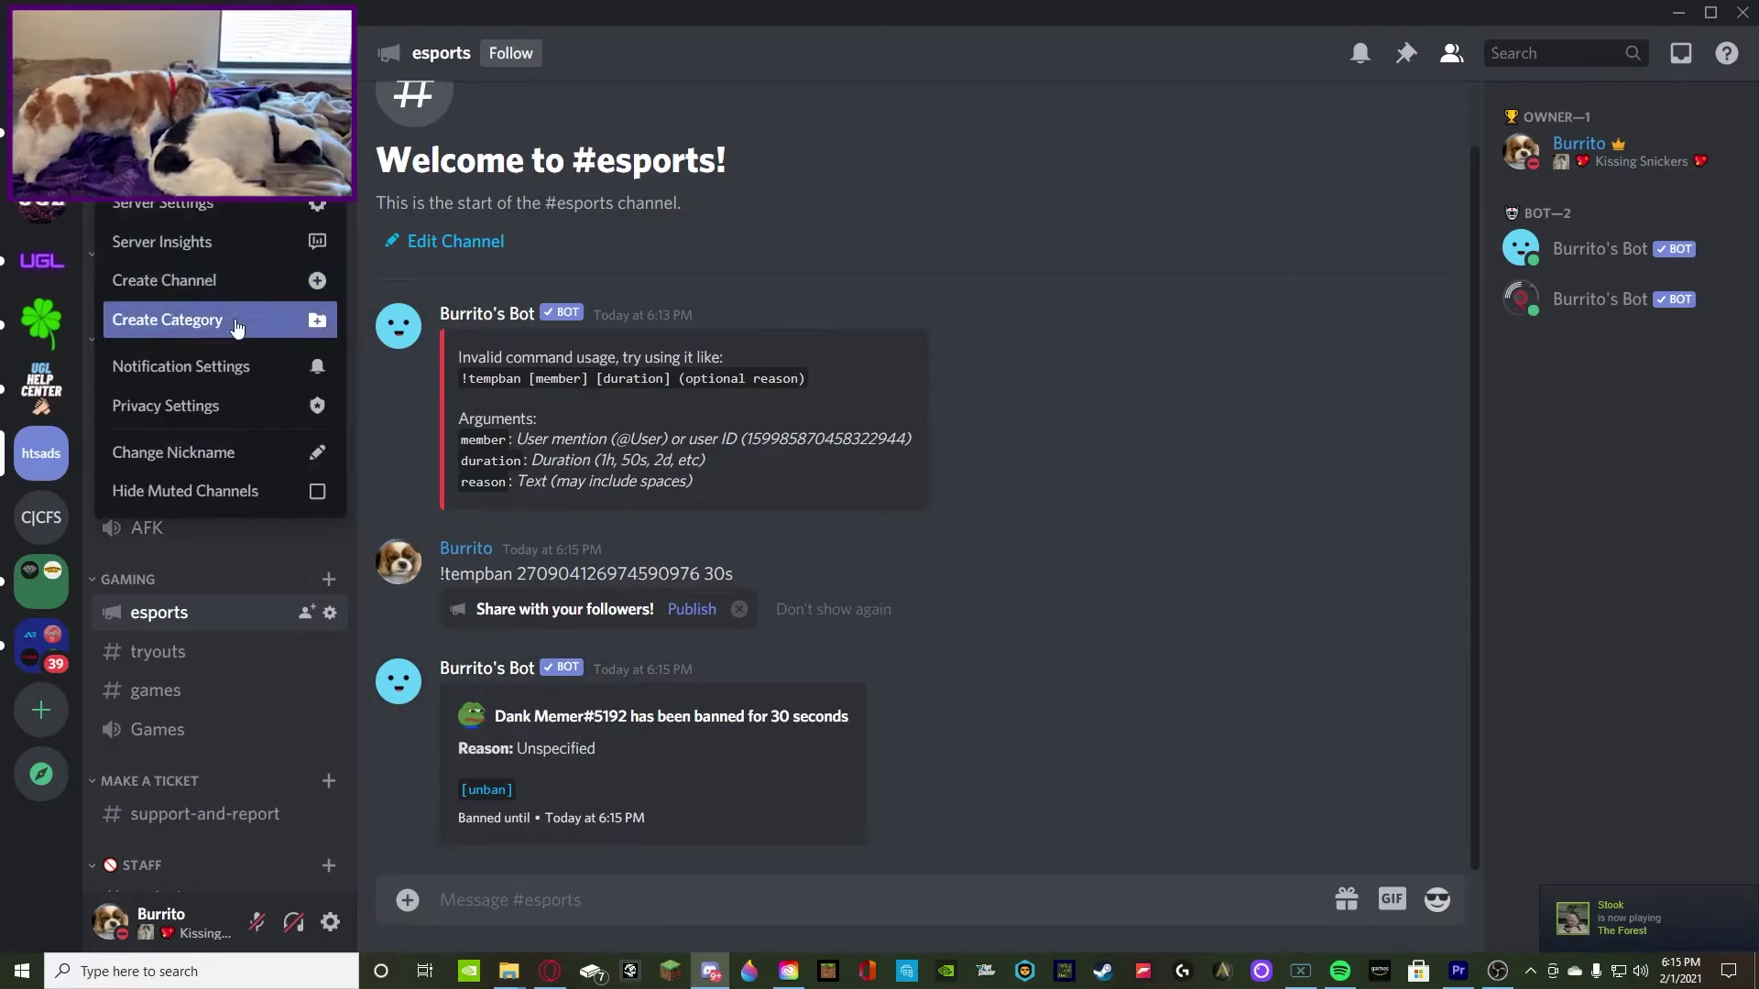
# Confirm Dank Memer is listed under Server Settings > Bans, then follow the bot's [unban] link
pyautogui.click(194, 212)
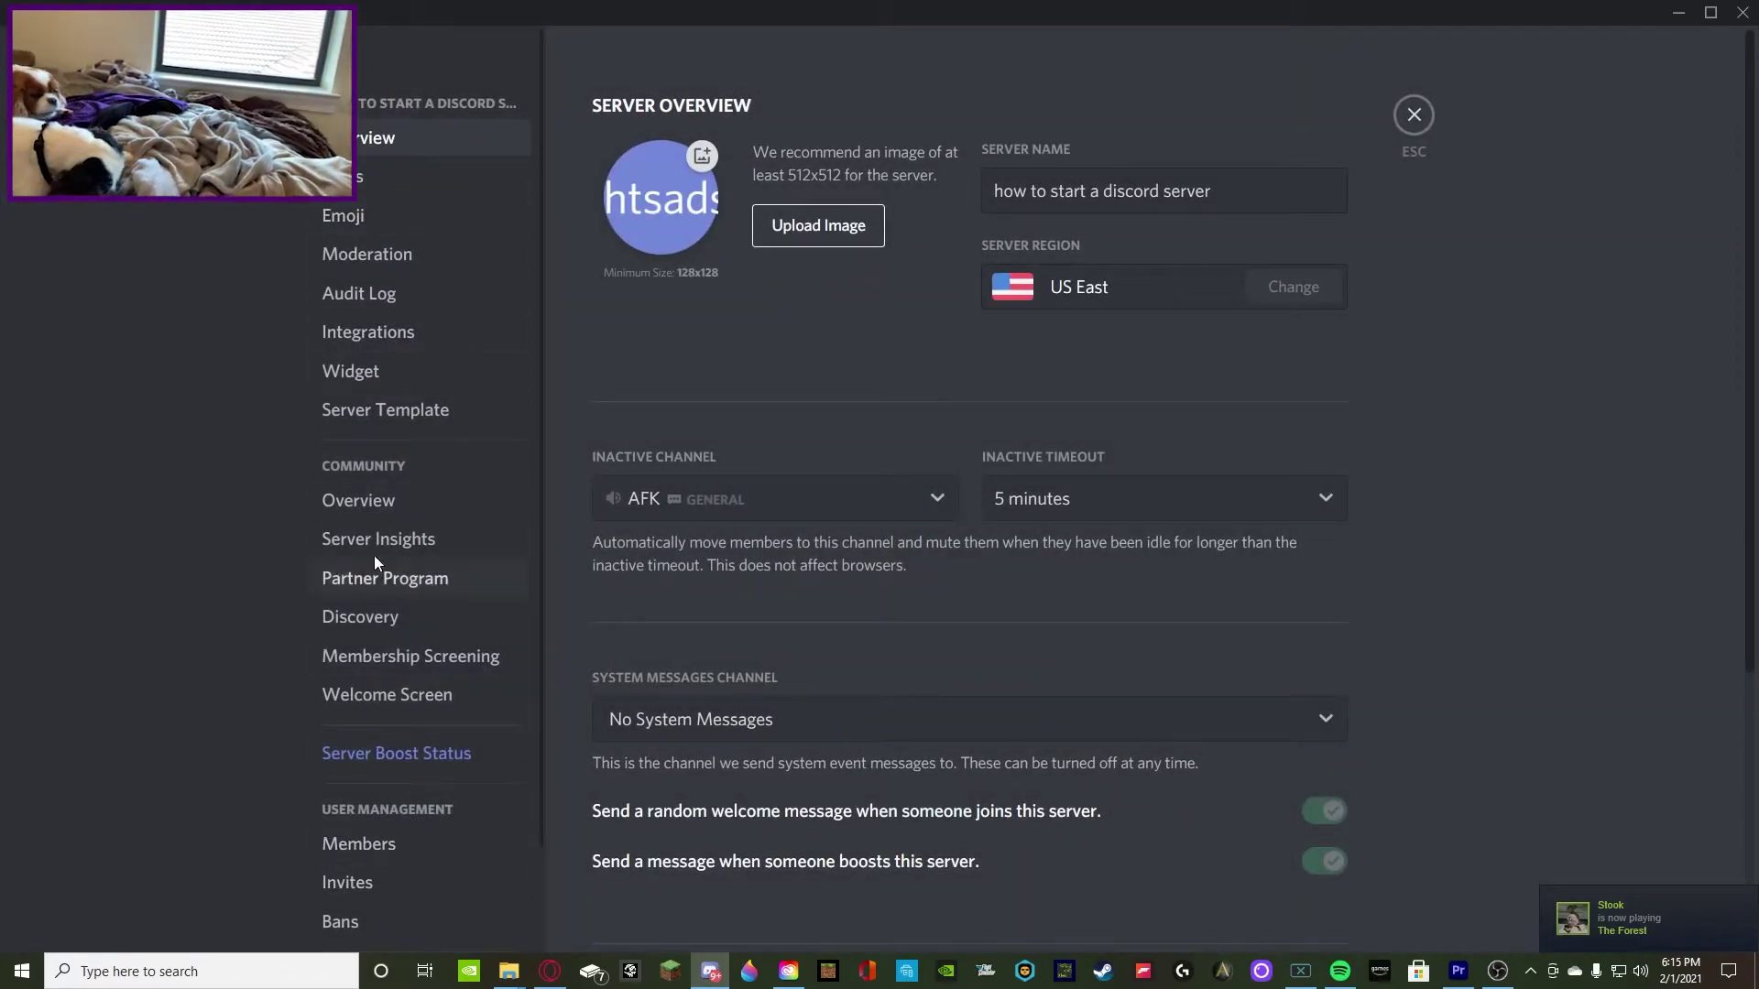
pyautogui.click(341, 922)
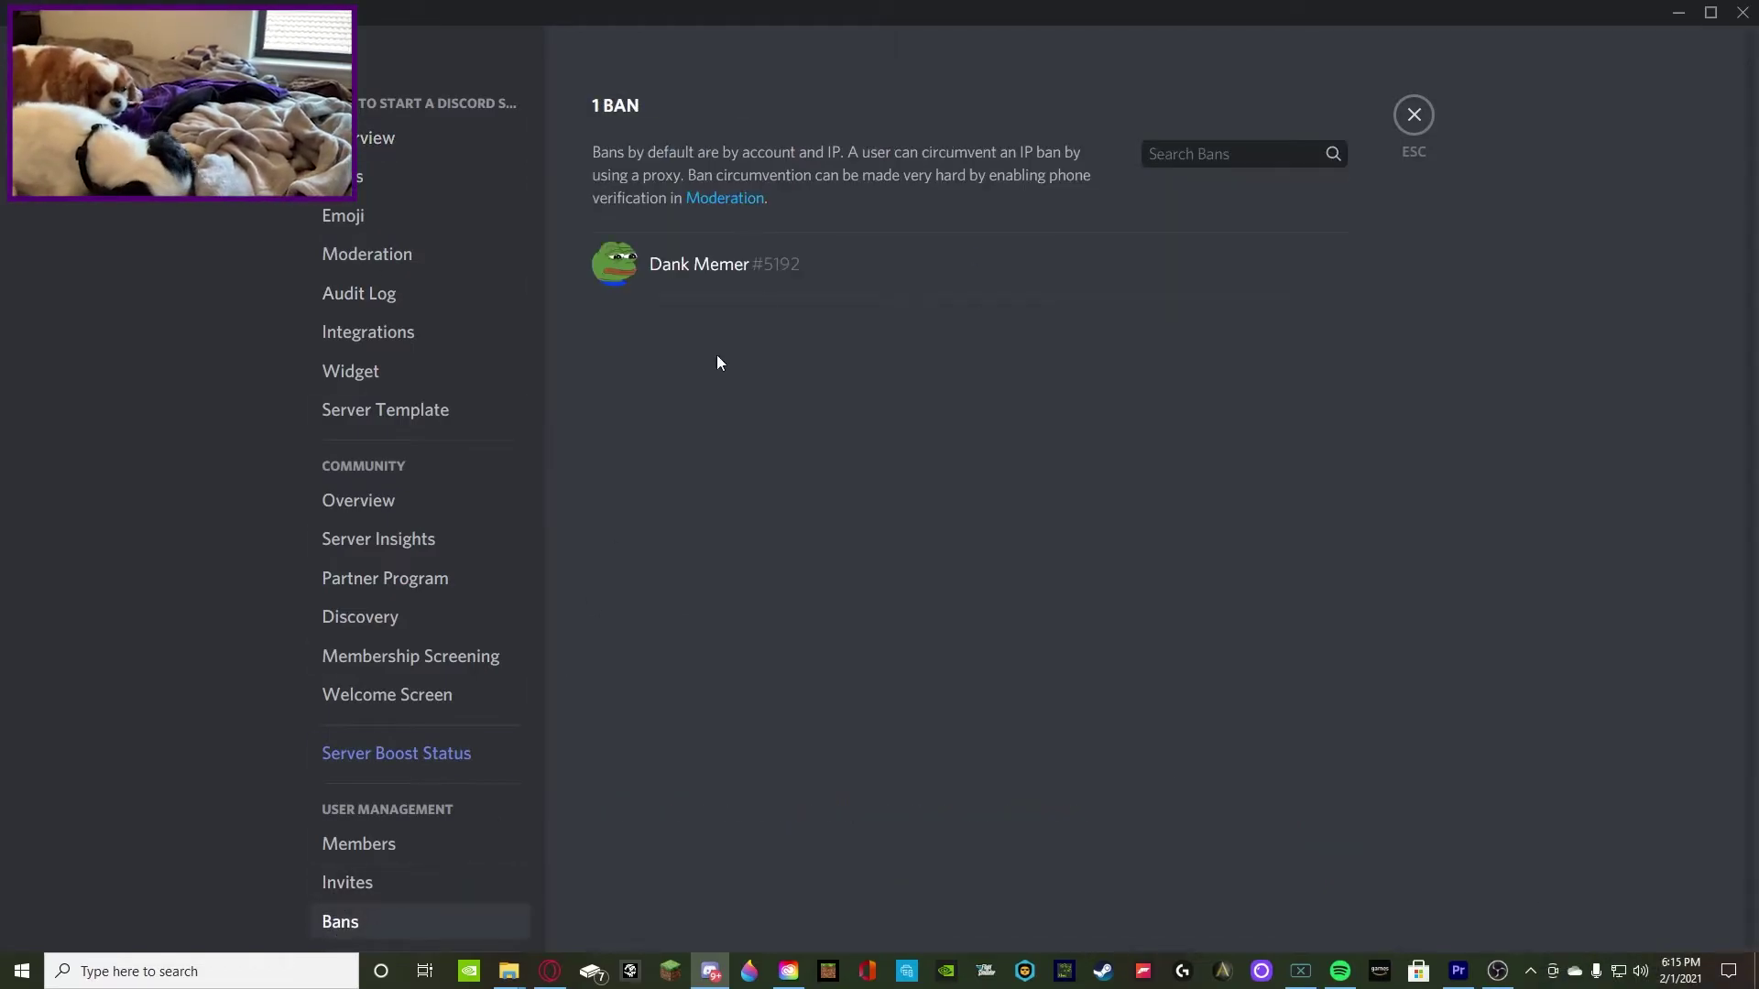
pyautogui.click(779, 265)
pyautogui.click(1451, 103)
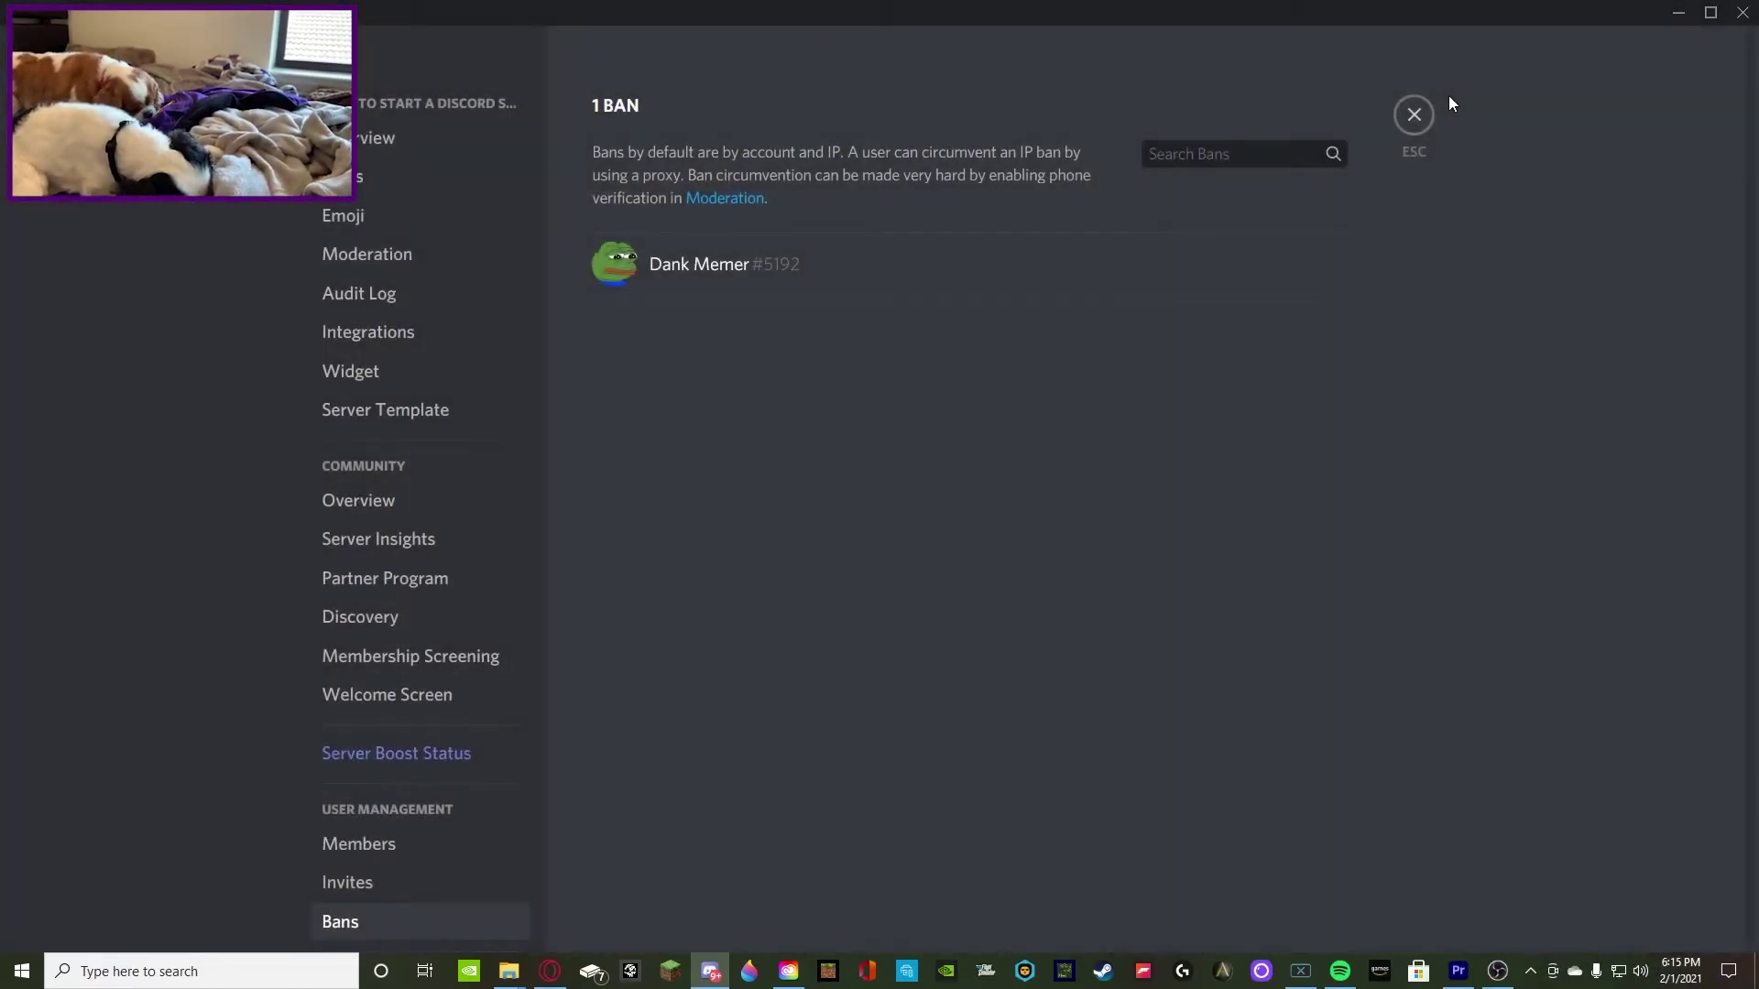
pyautogui.click(1411, 113)
pyautogui.click(486, 790)
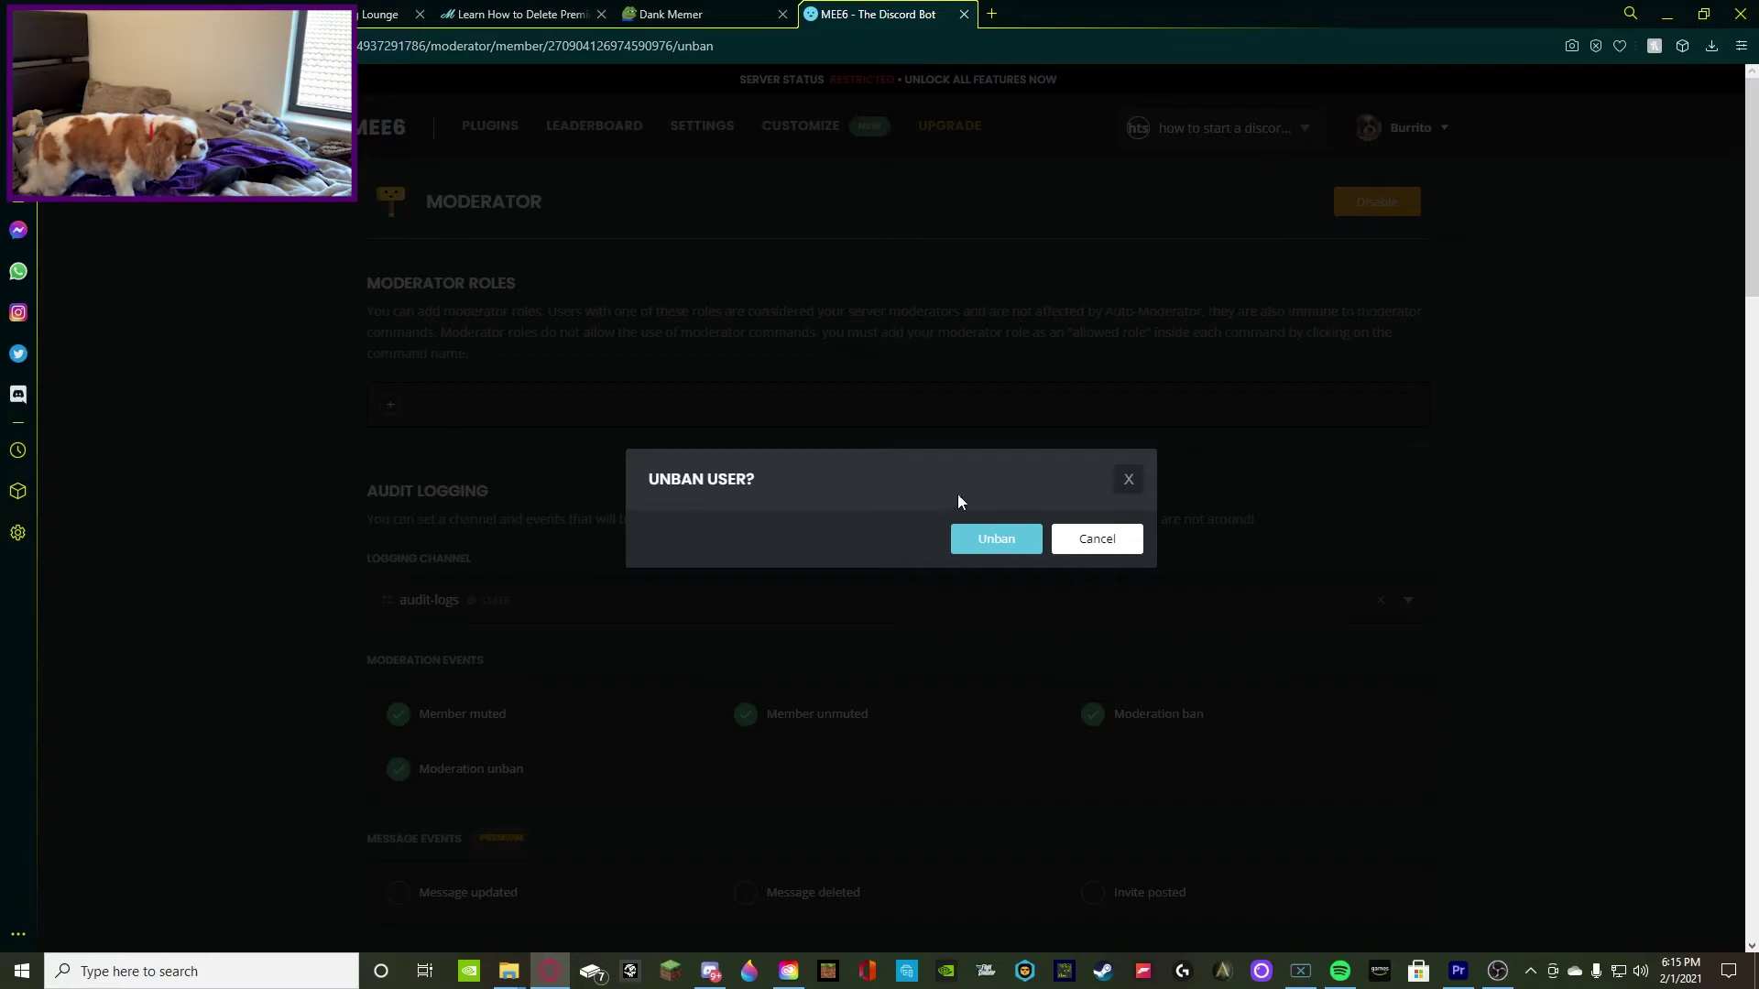
# Unban Dank Memer in MEE6's Unban User dialog and return to Discord's #esports
pyautogui.click(995, 543)
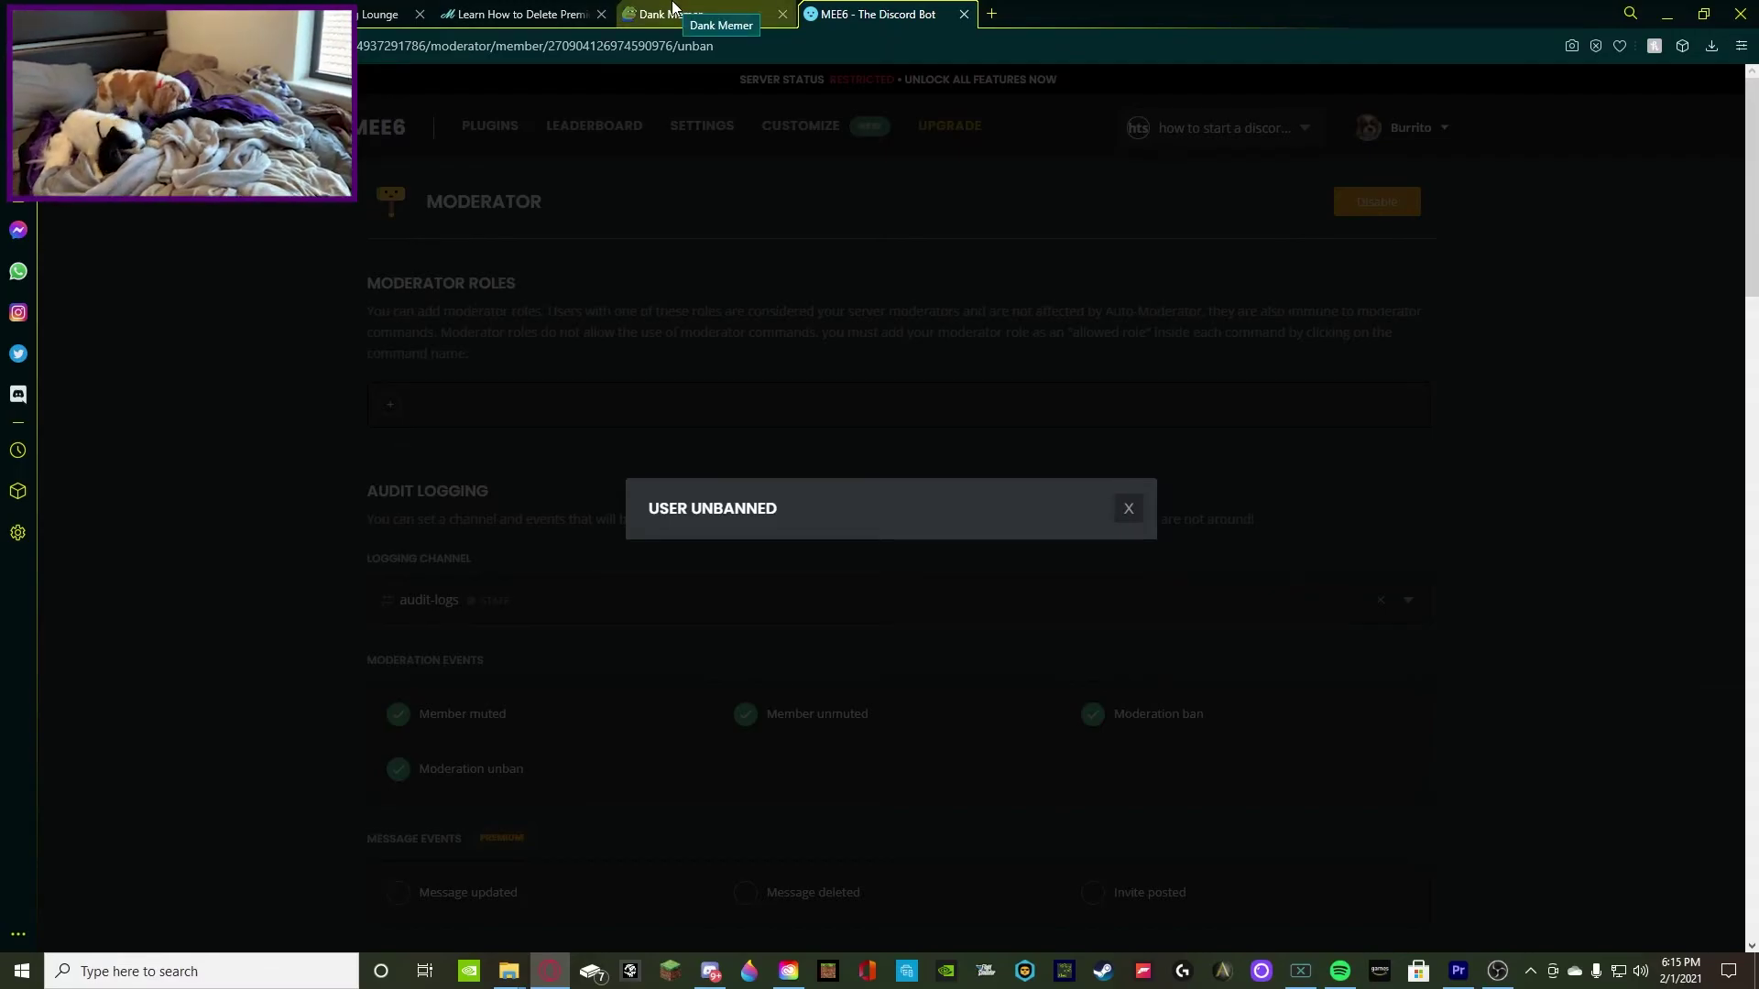
pyautogui.hotkey('alt', 'Tab')
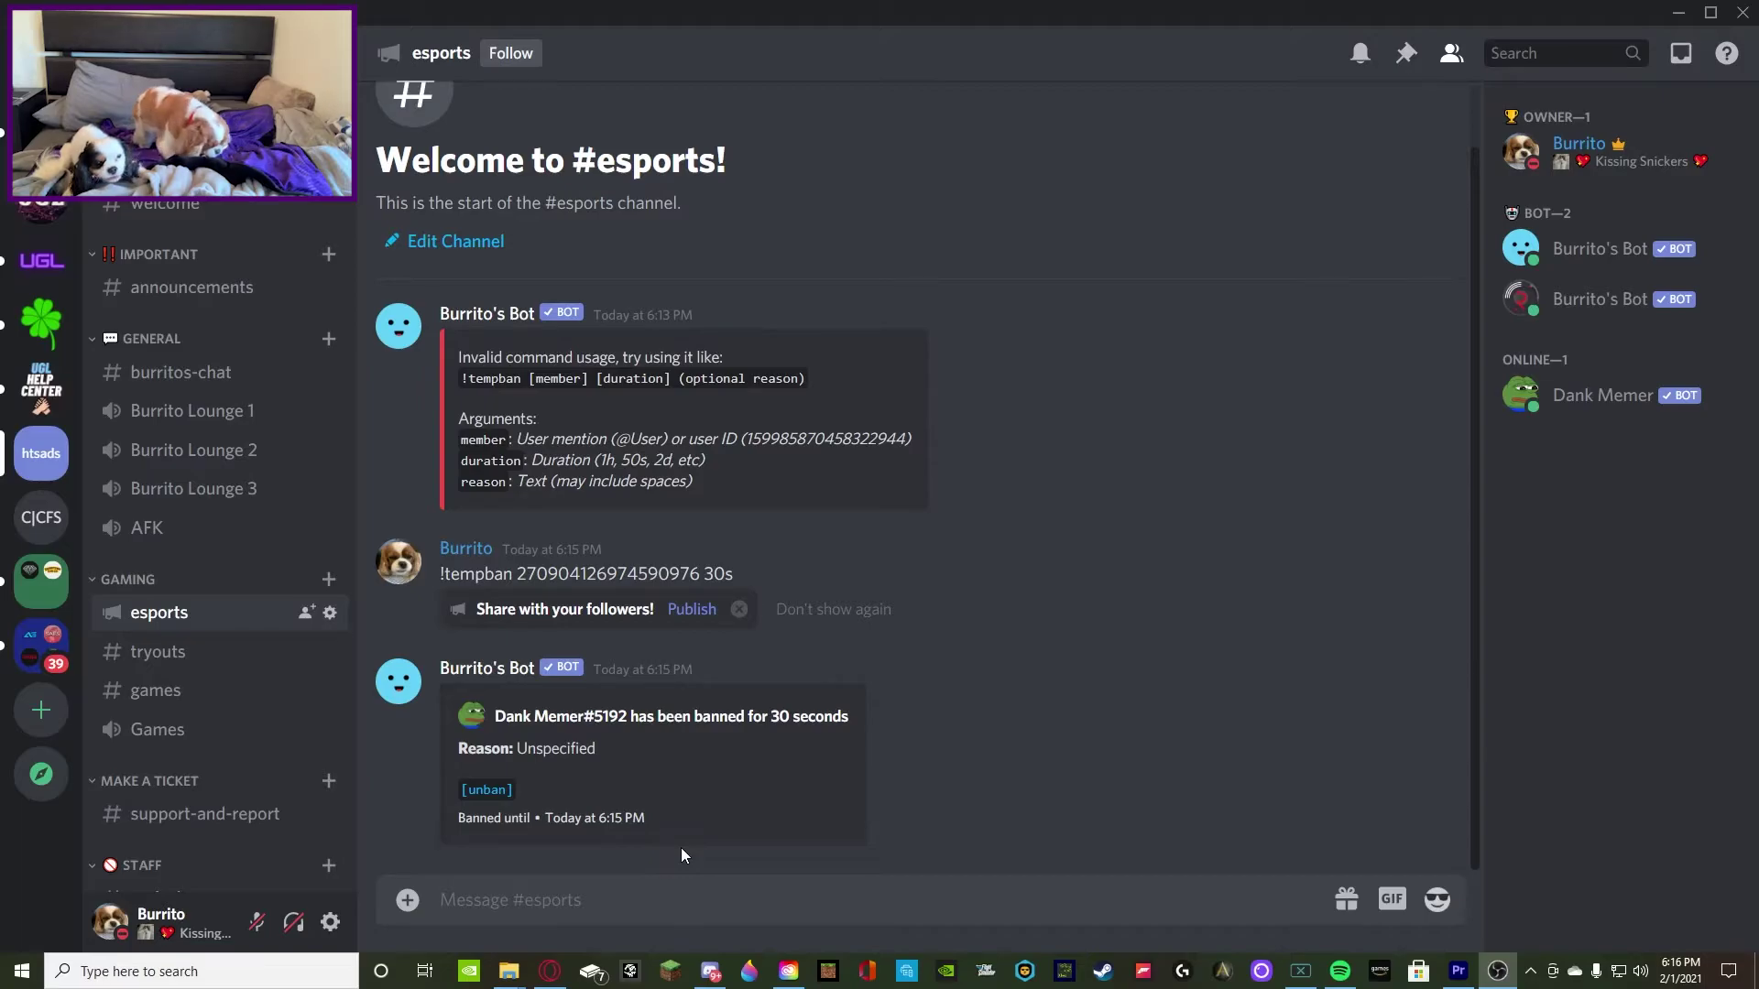
pyautogui.click(631, 903)
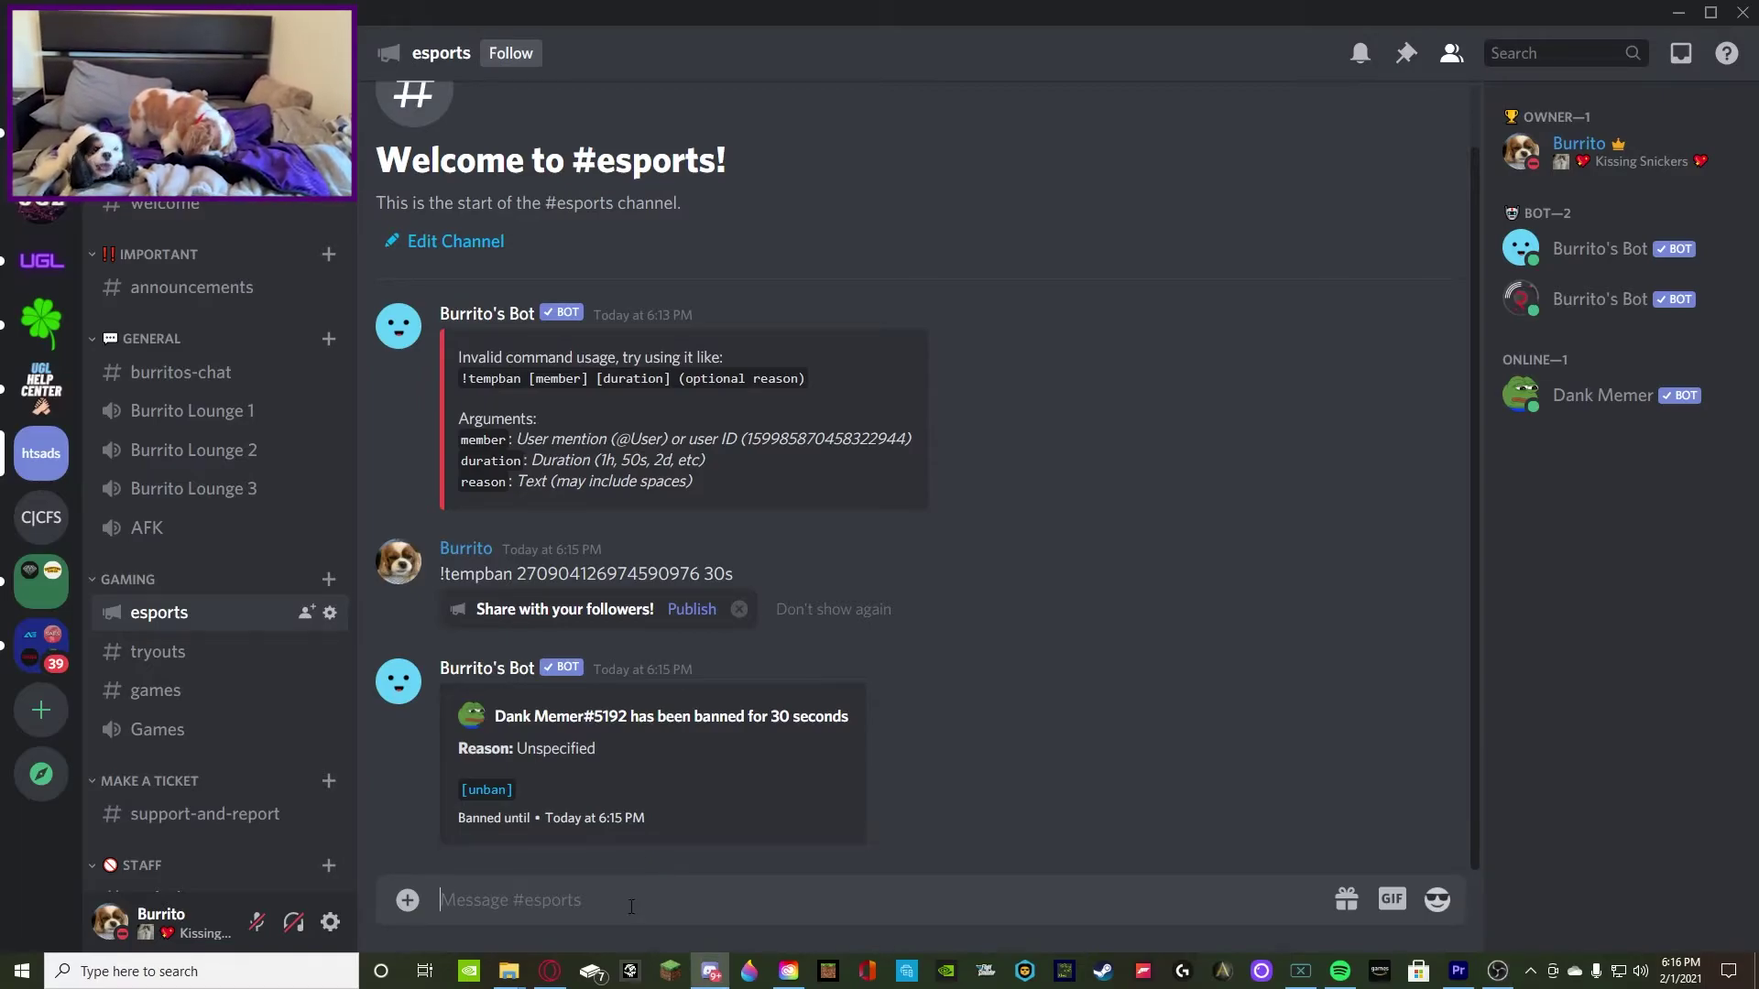
pyautogui.write('!kick')
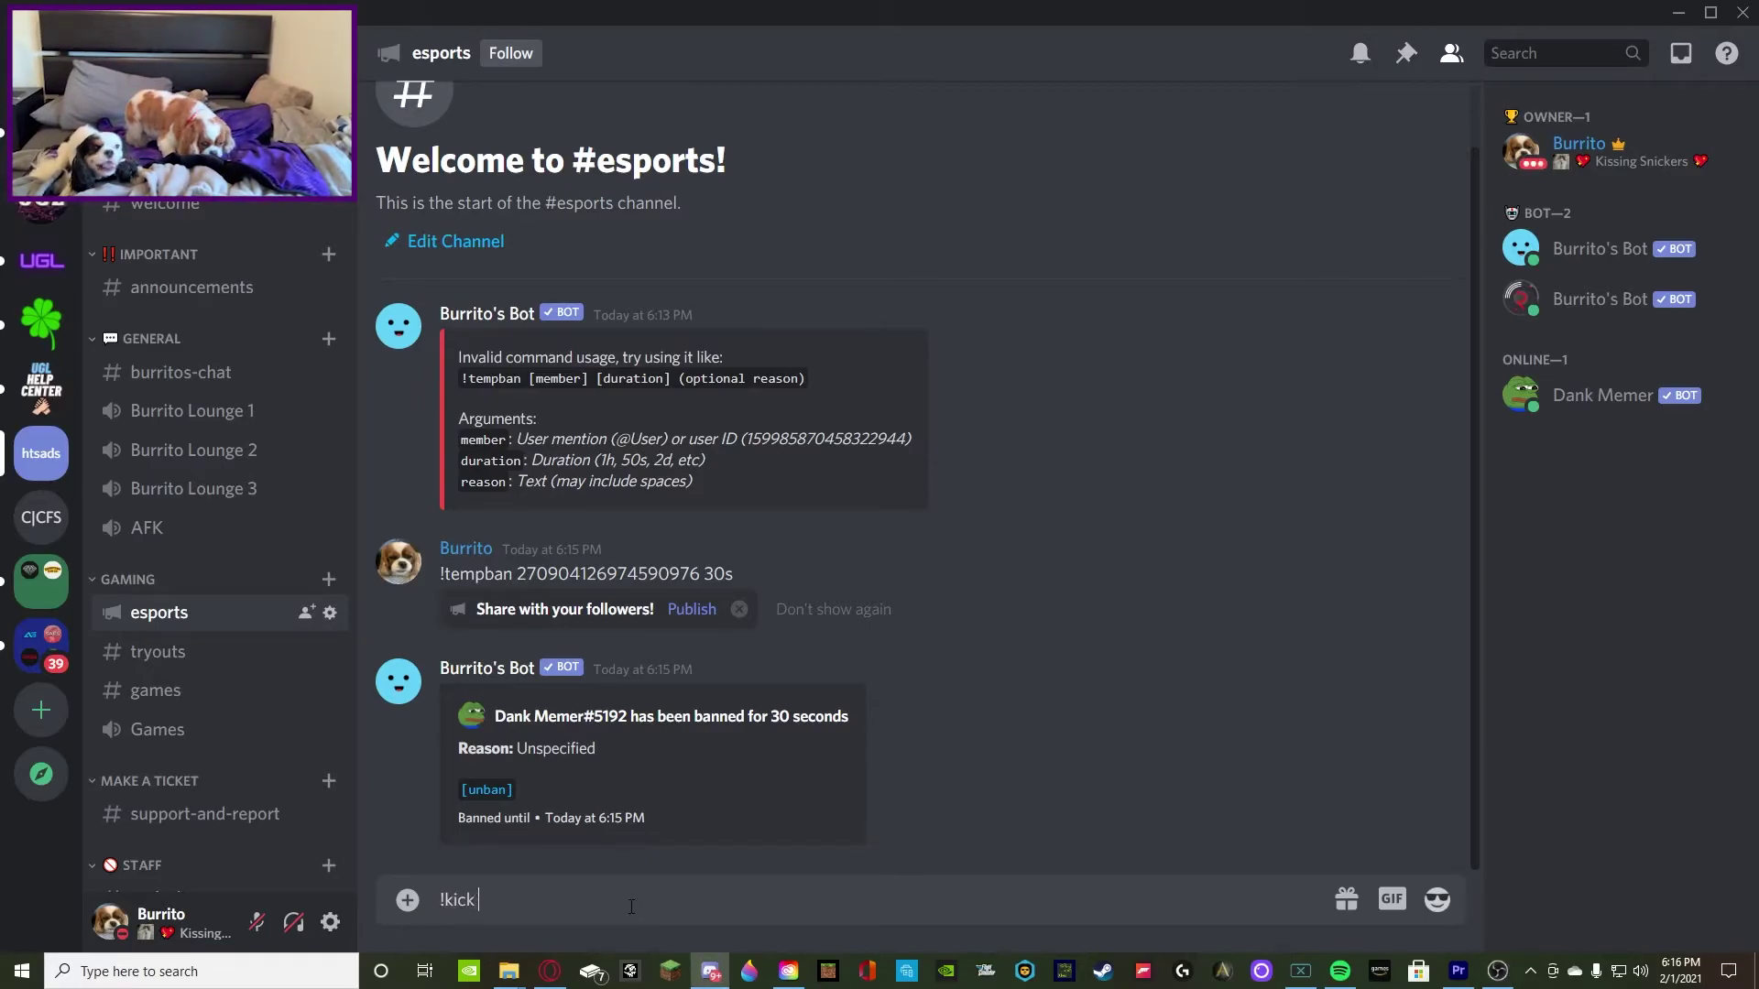
pyautogui.rightClick(1585, 408)
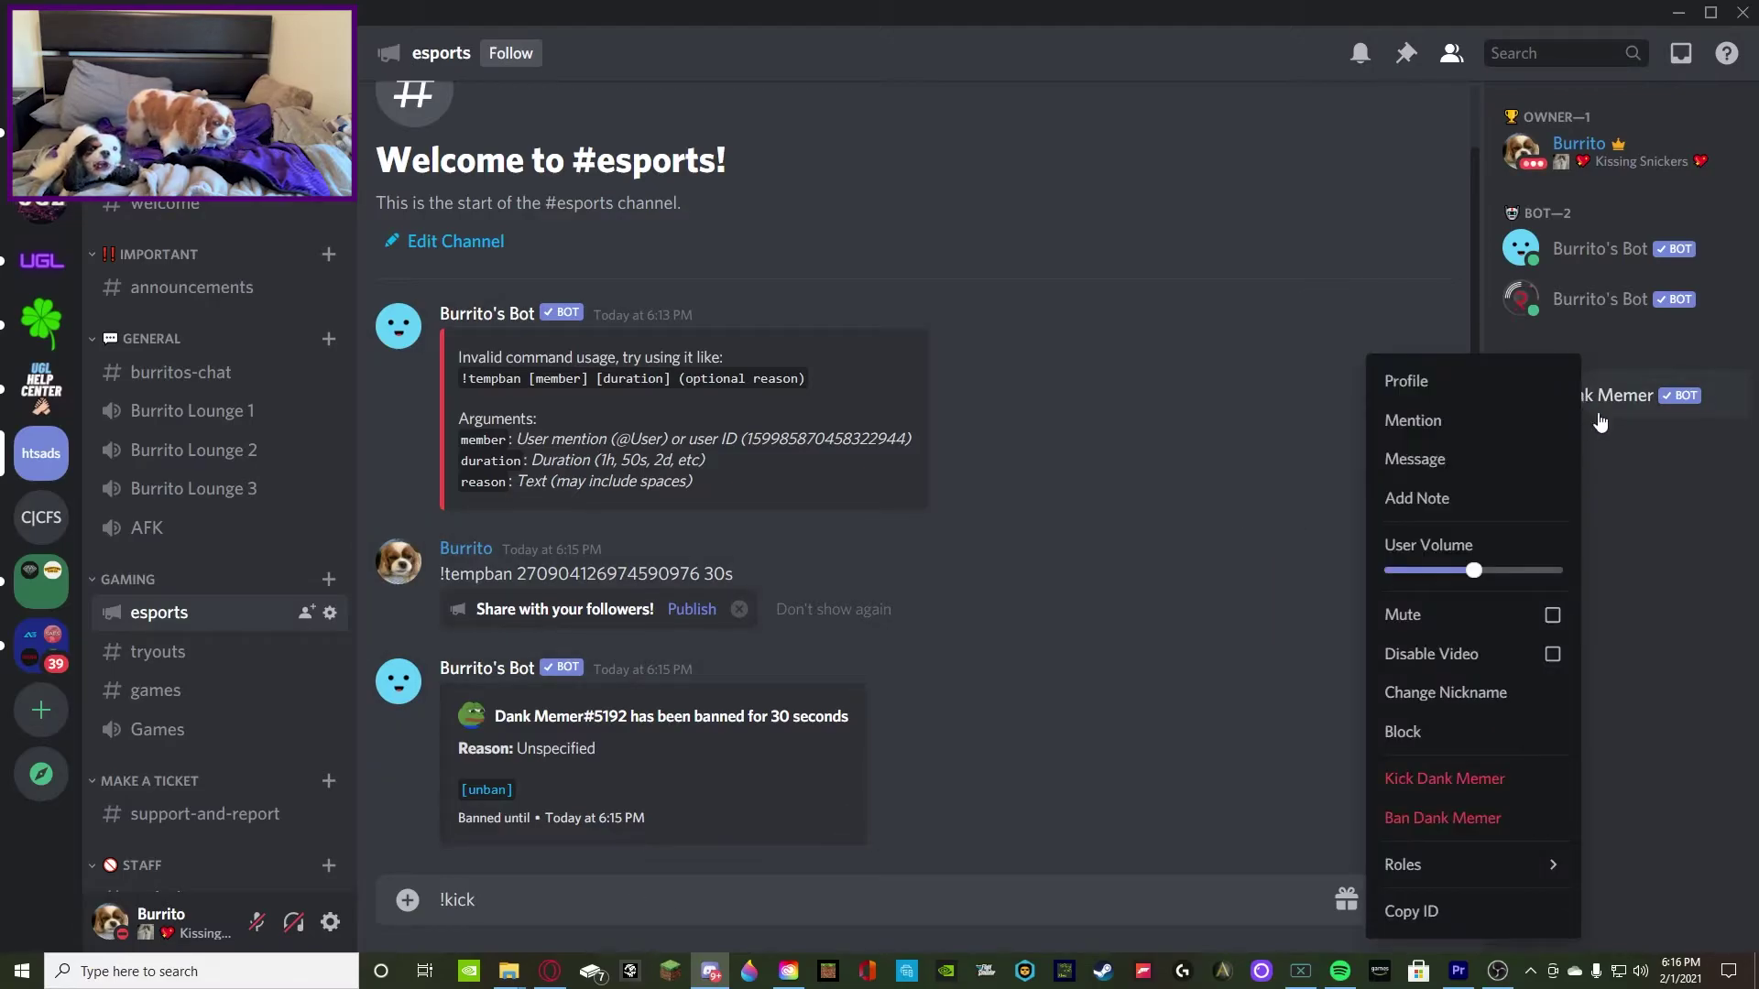
pyautogui.click(637, 910)
pyautogui.write('@')
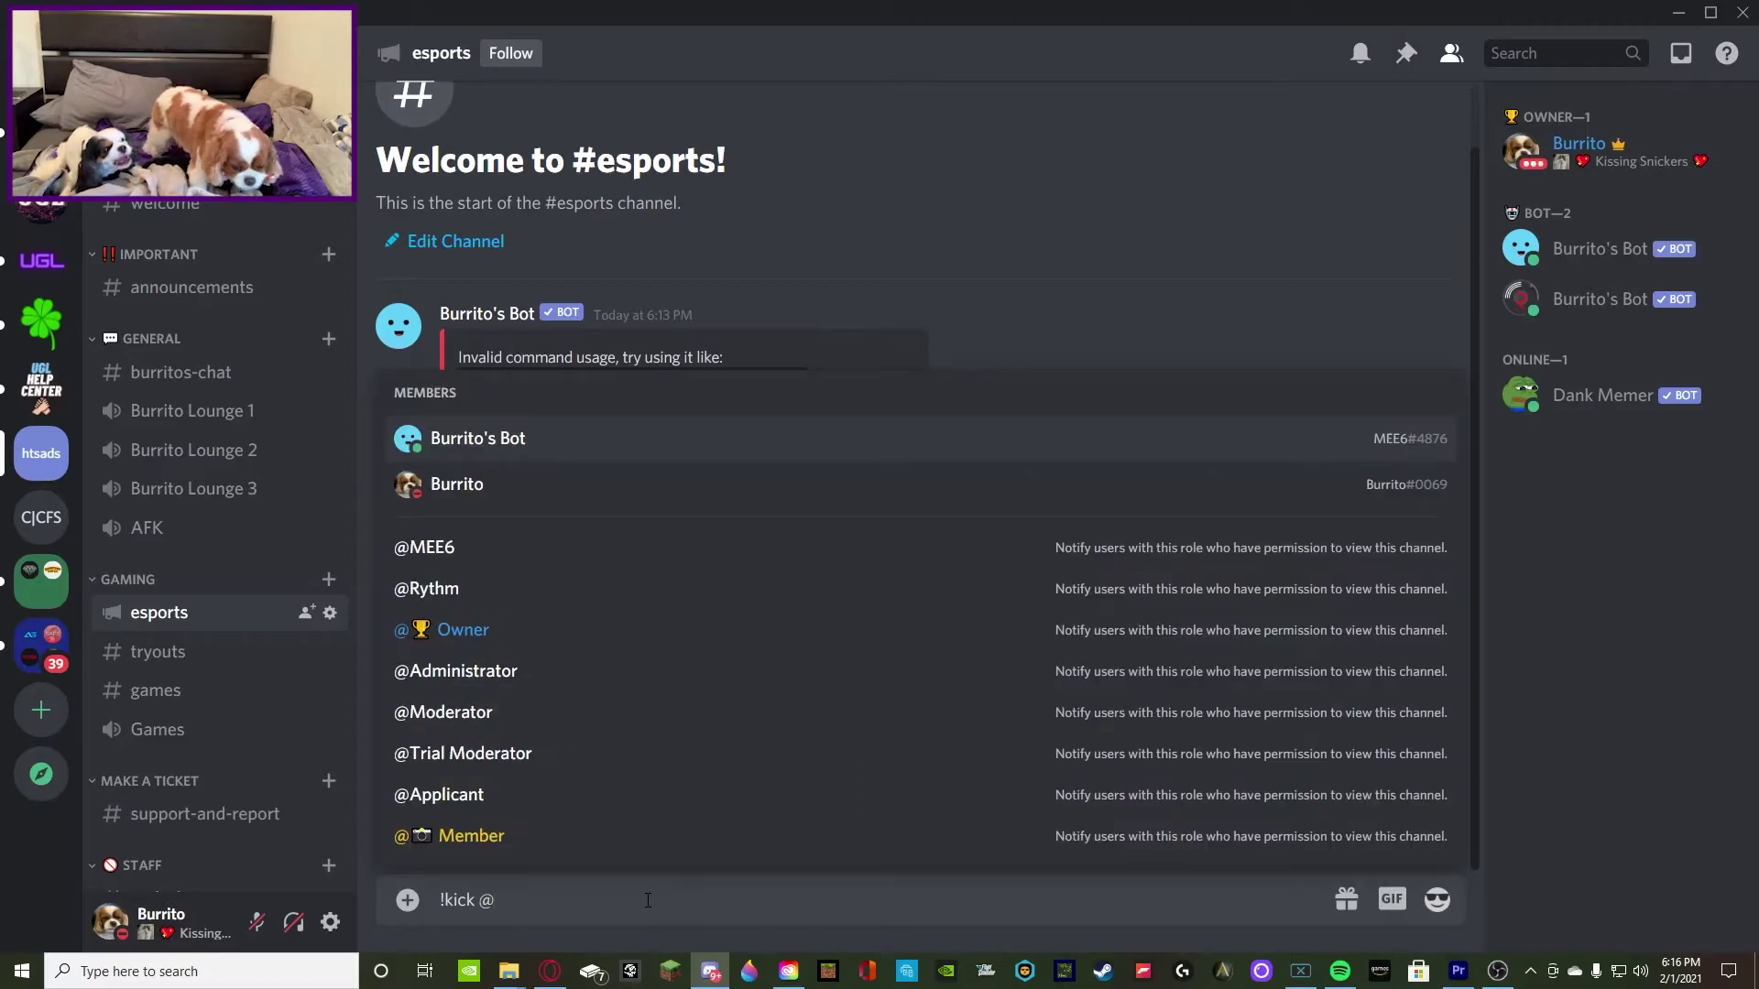
pyautogui.write('dank')
pyautogui.click(581, 777)
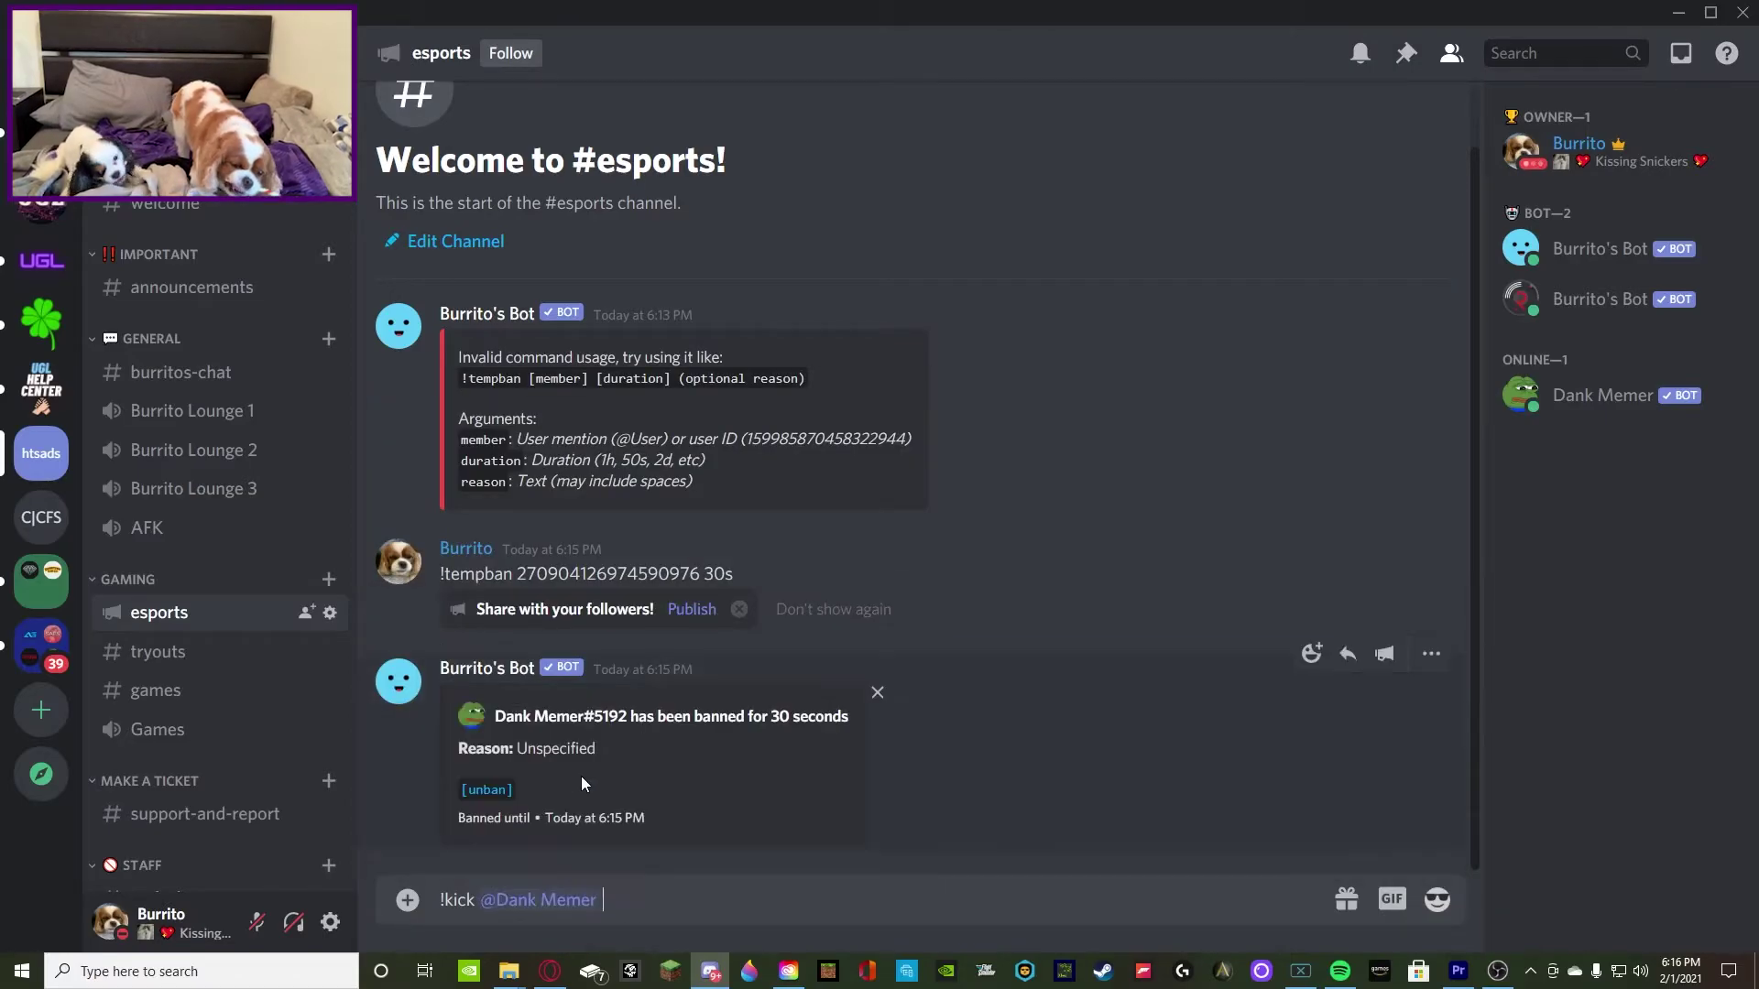
pyautogui.press('Return')
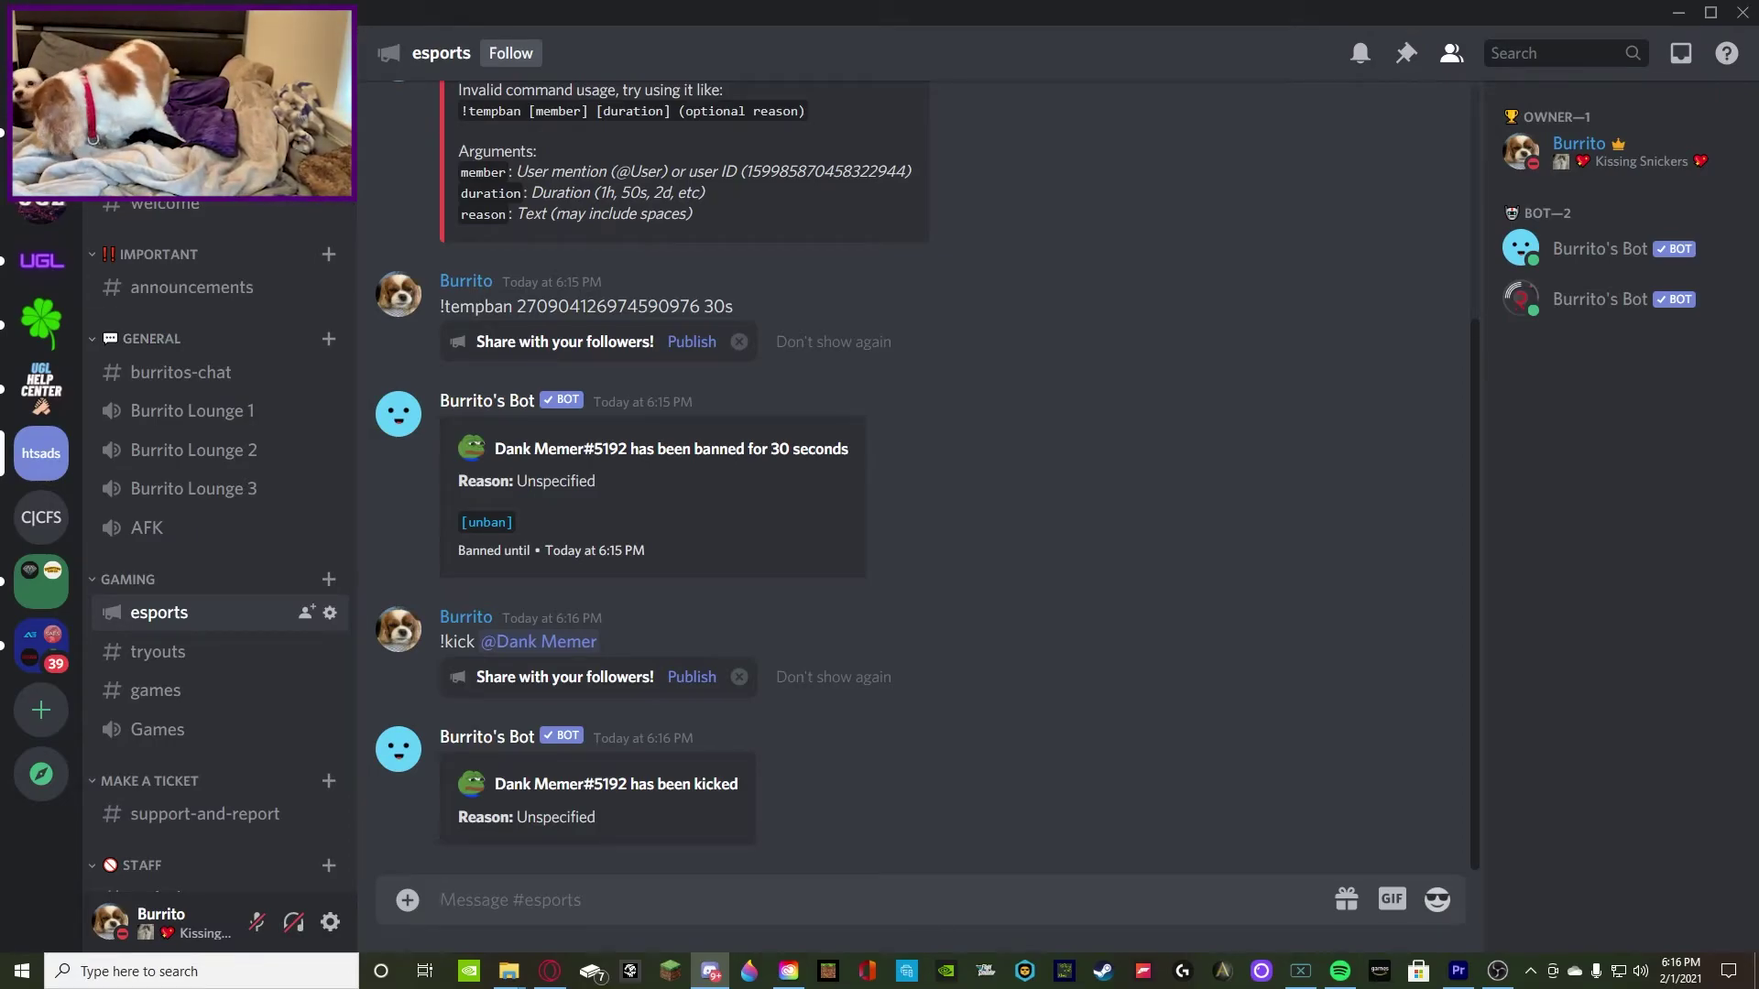
pyautogui.click(184, 52)
pyautogui.click(183, 181)
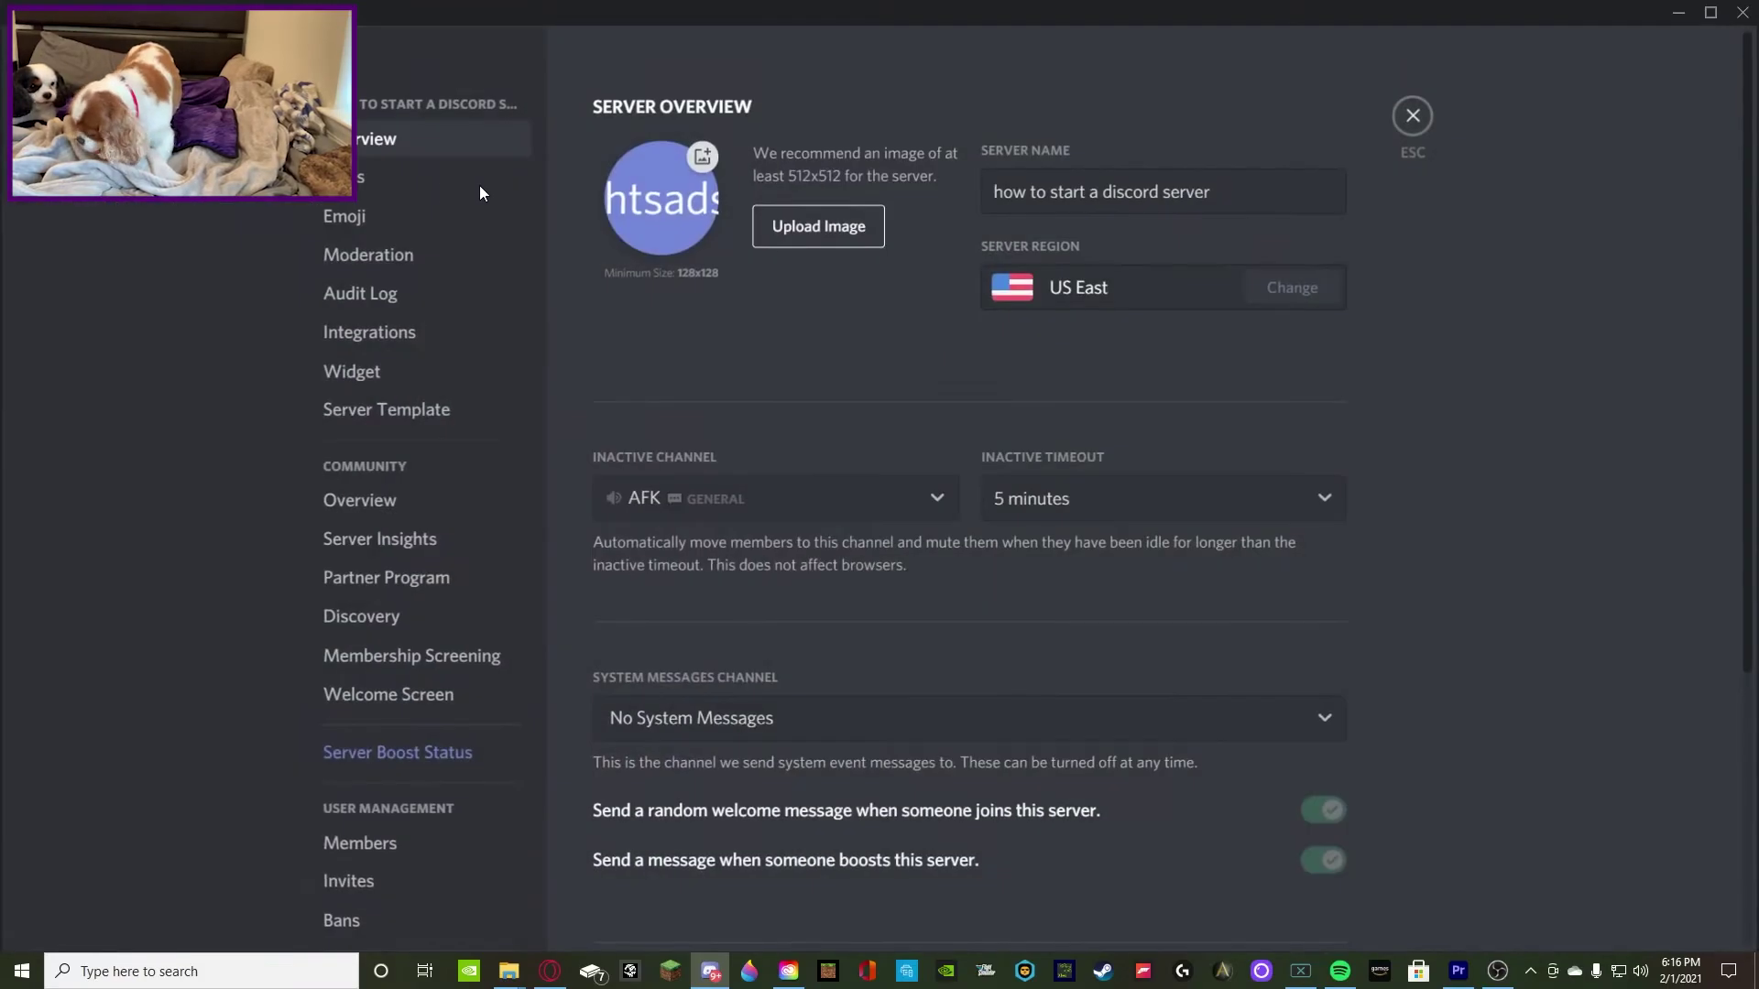
pyautogui.click(339, 177)
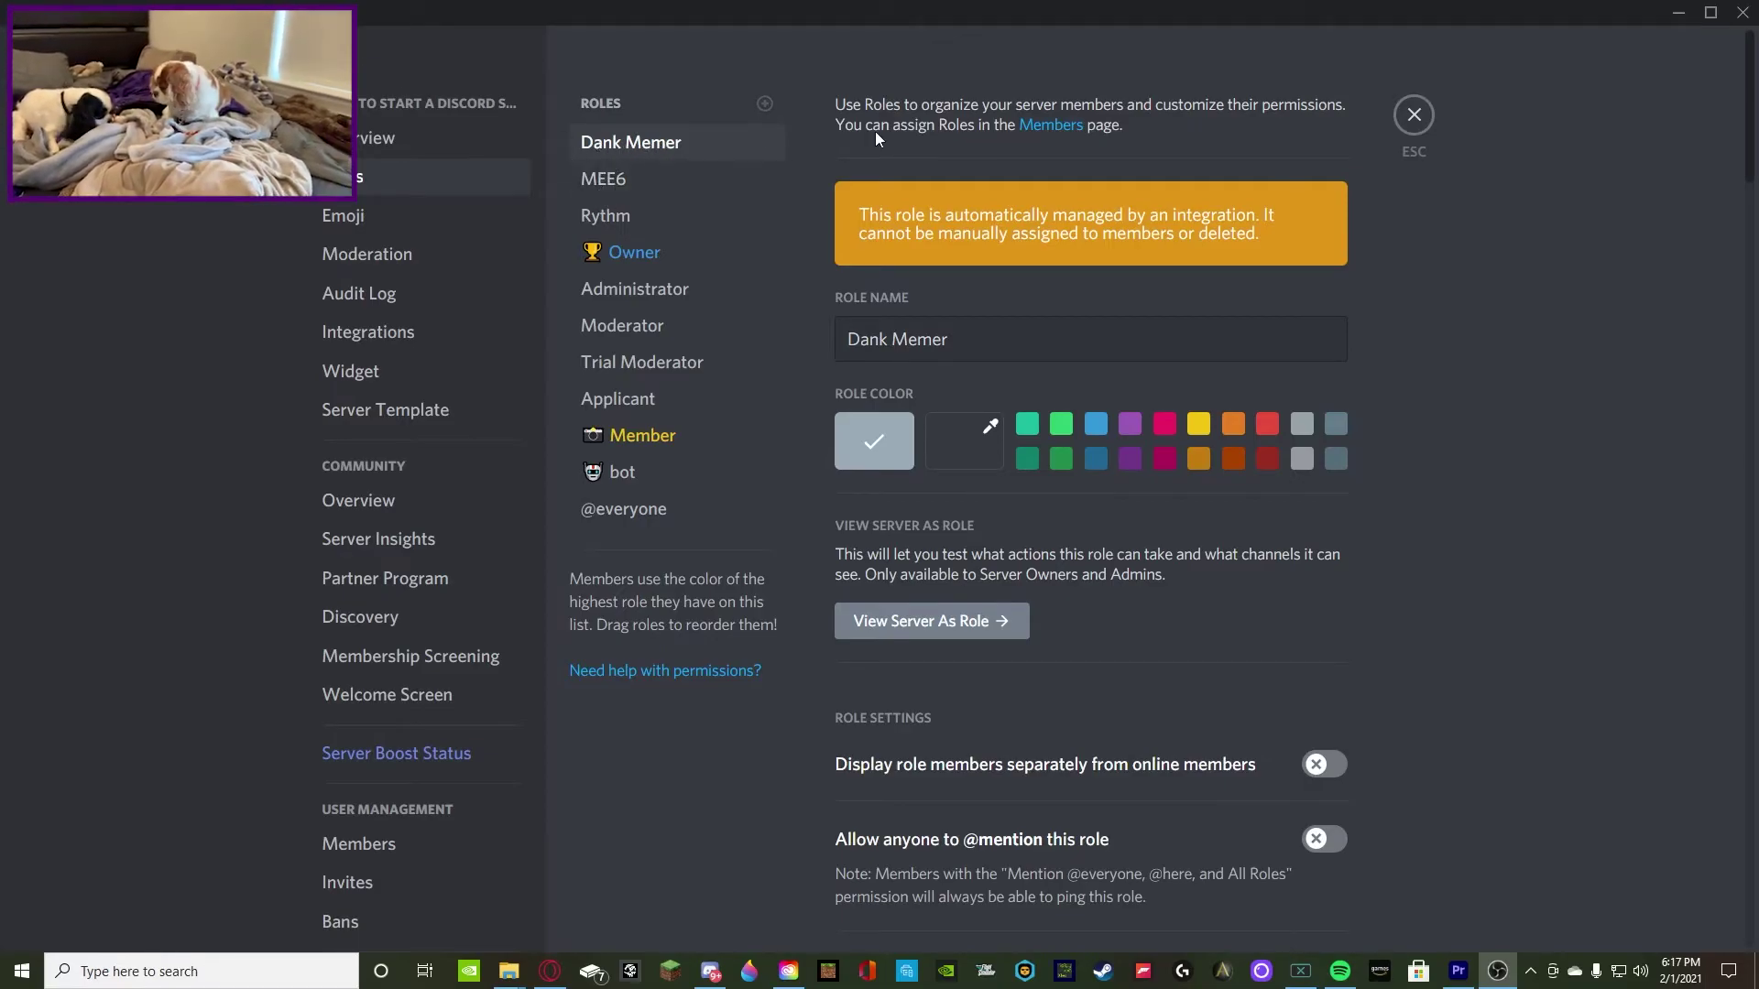
pyautogui.click(1413, 114)
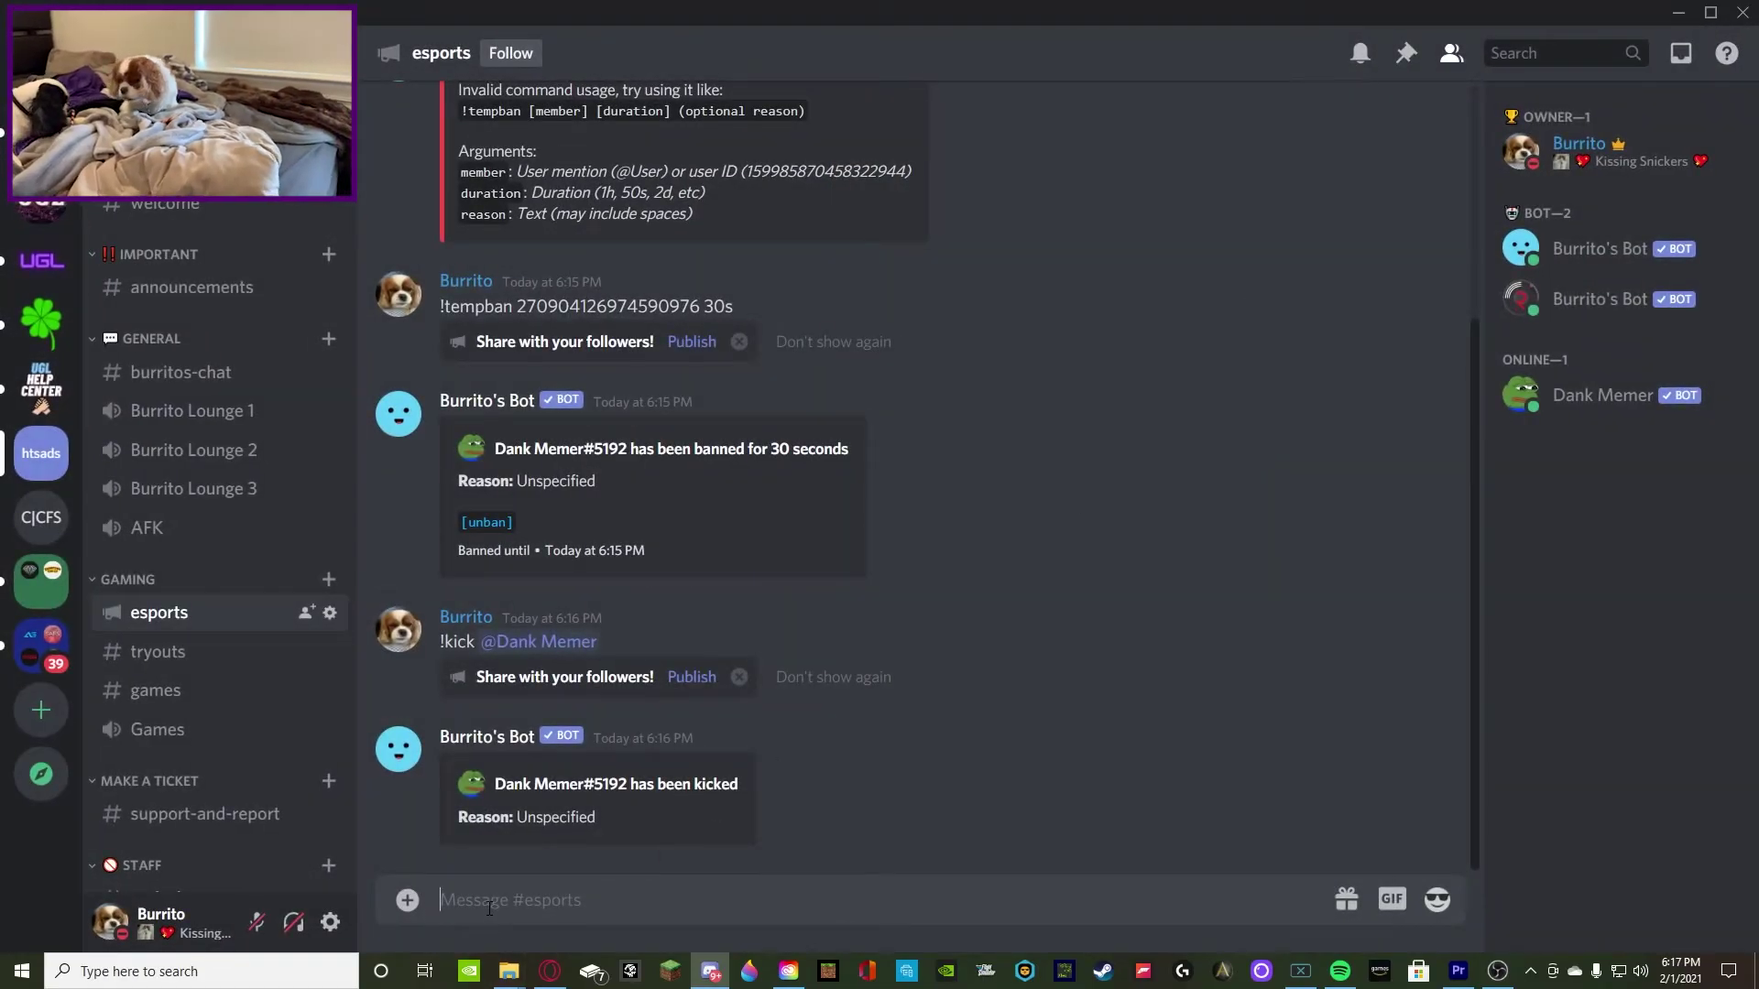
# Send !ban with Dank Memer's copied user ID in #esports, getting the role-too-low refusal
pyautogui.write('!')
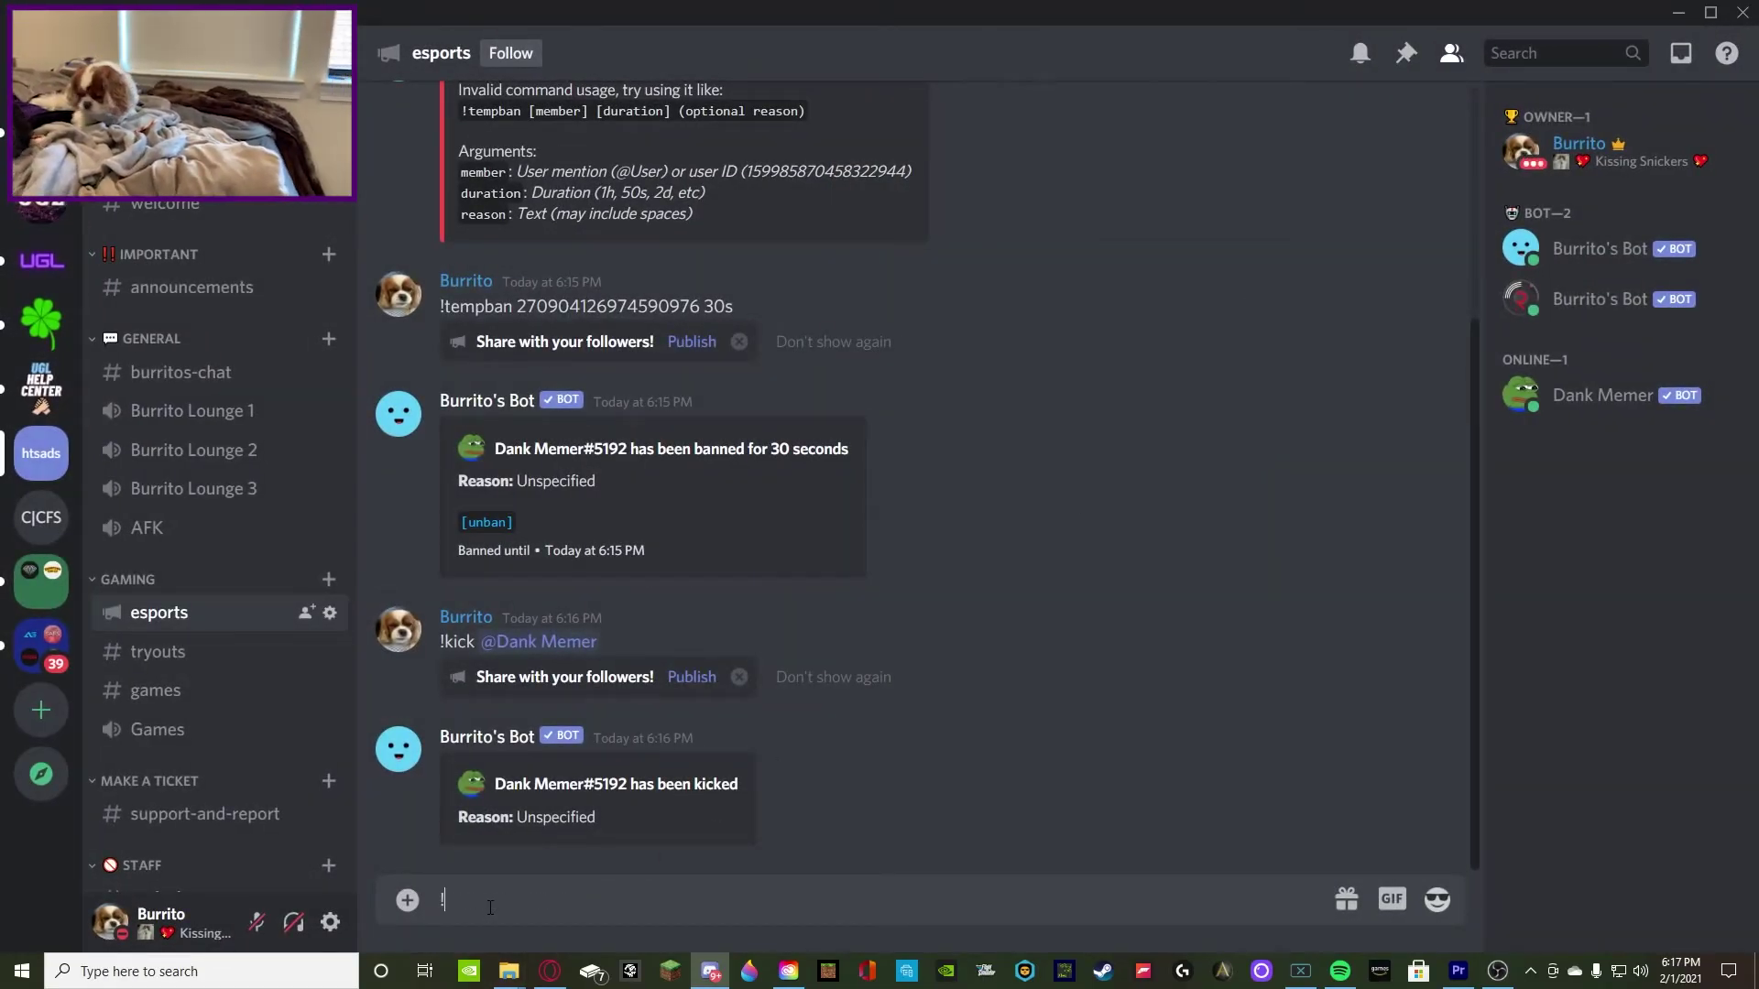
pyautogui.write('ban')
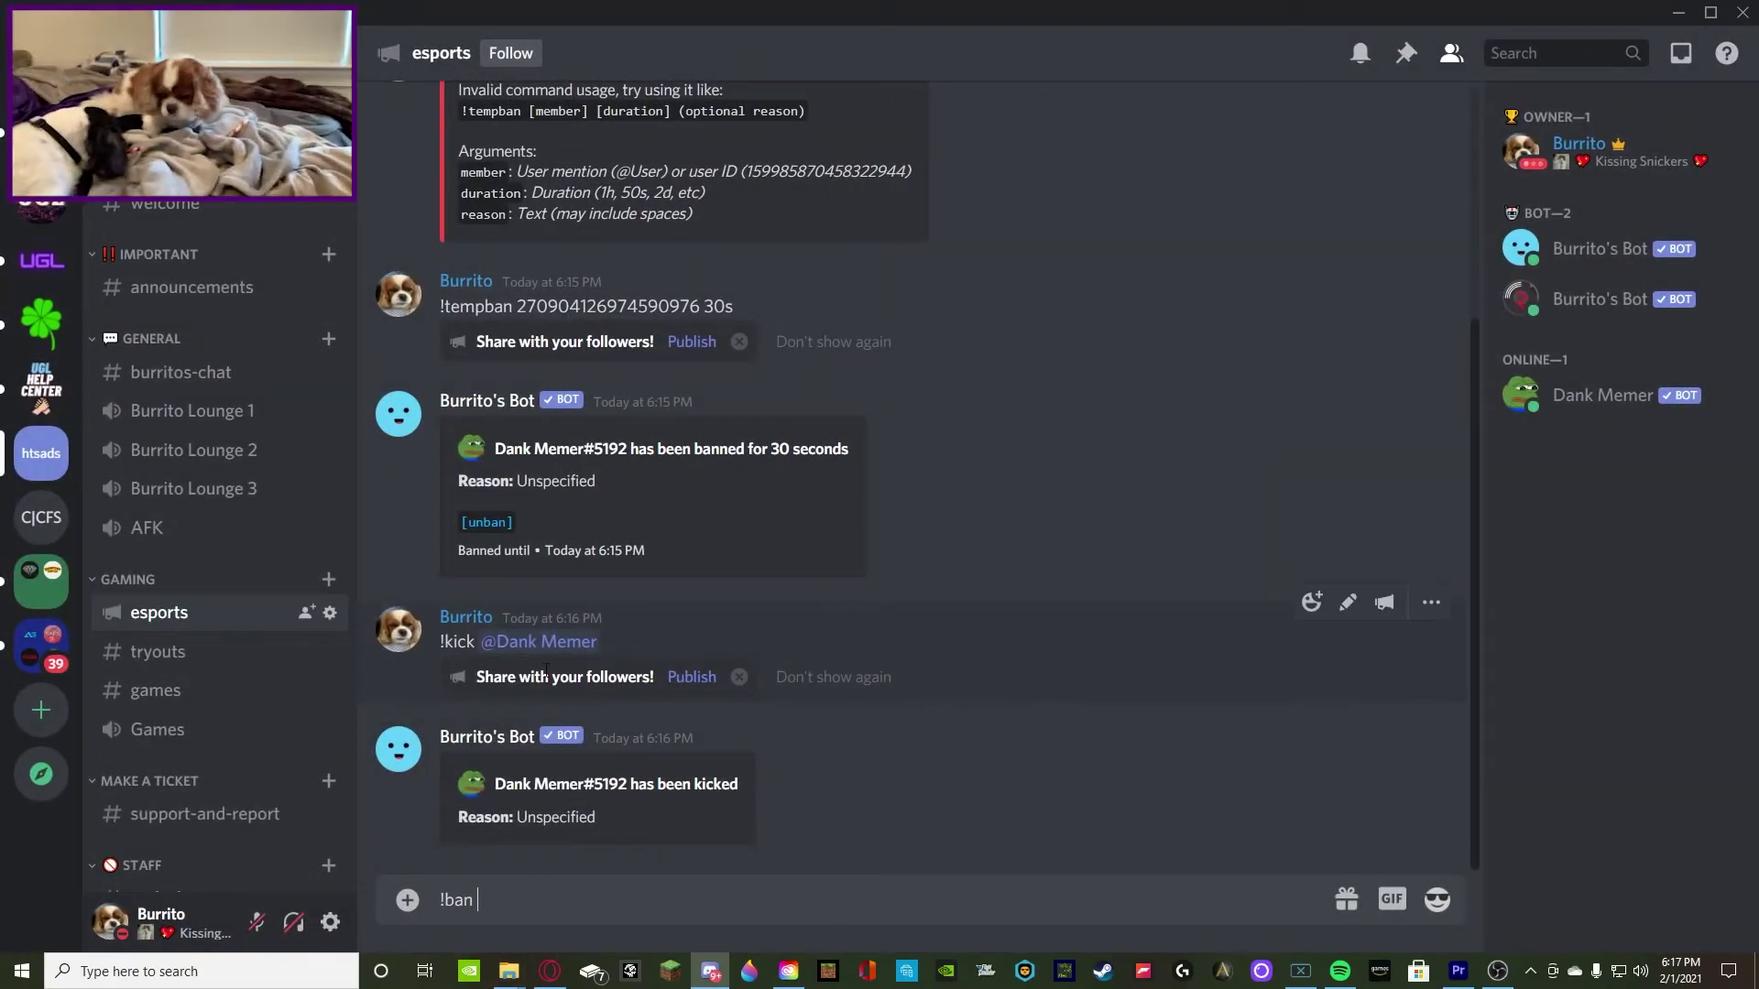
pyautogui.rightClick(540, 646)
pyautogui.click(706, 911)
pyautogui.hotkey('ctrl', 'v')
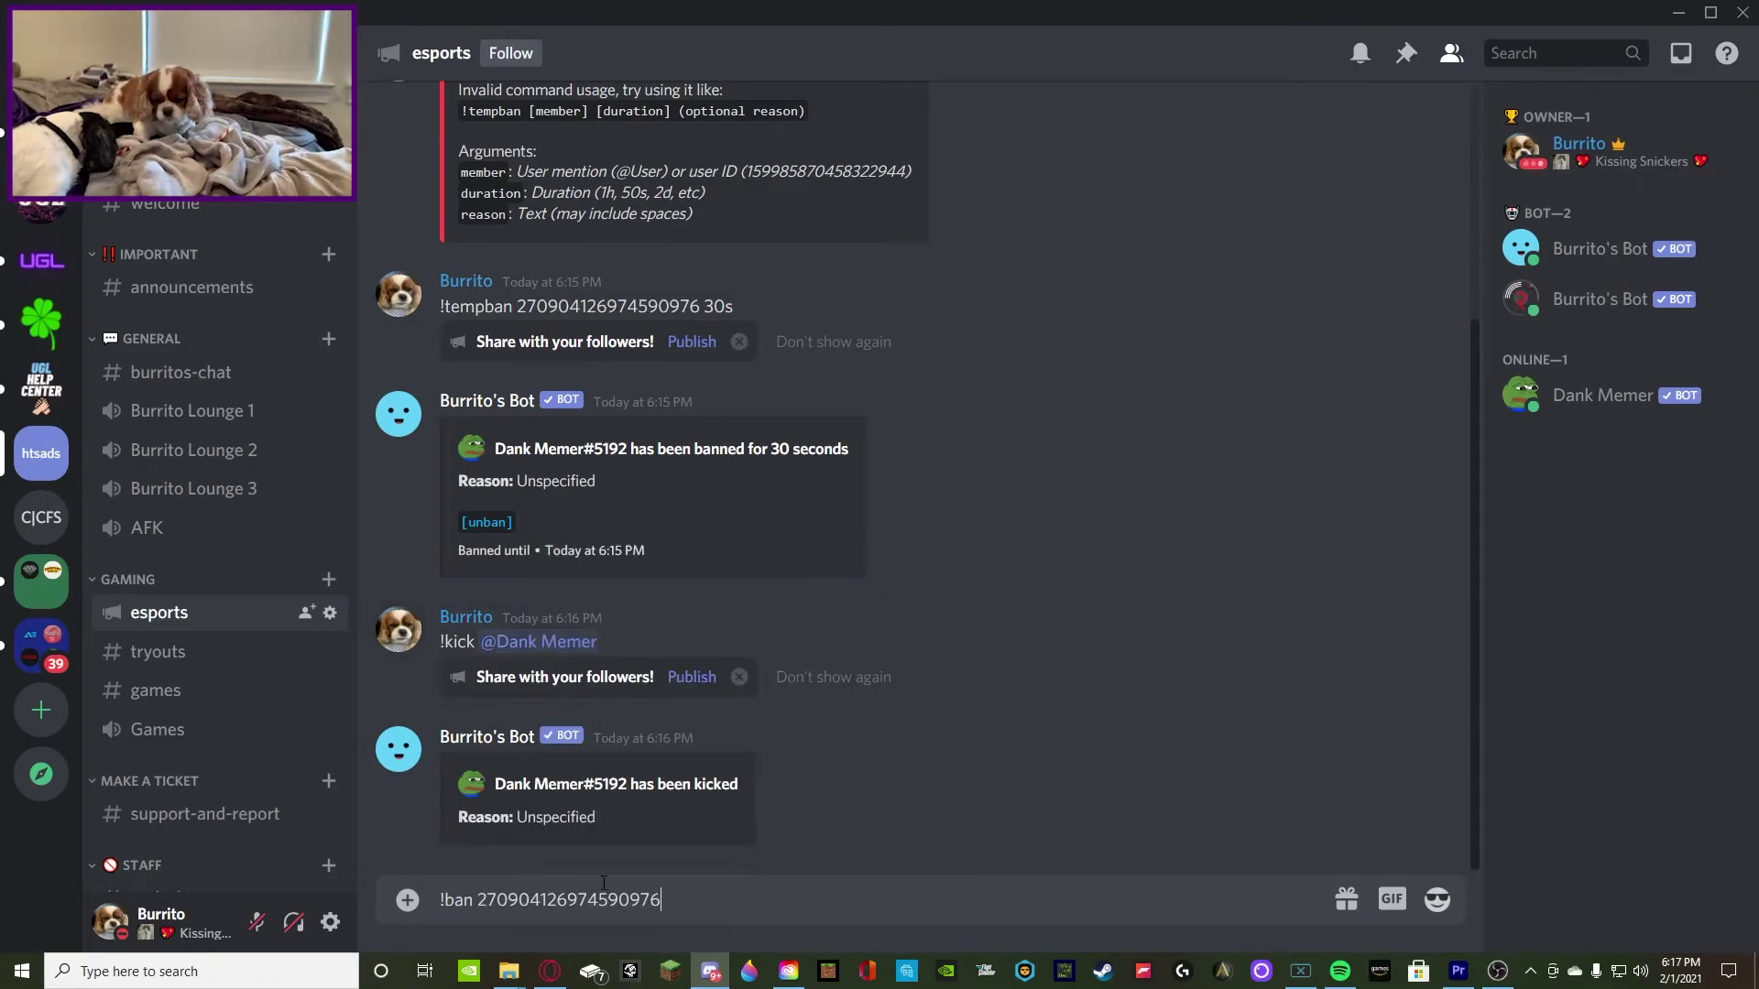
pyautogui.press('Return')
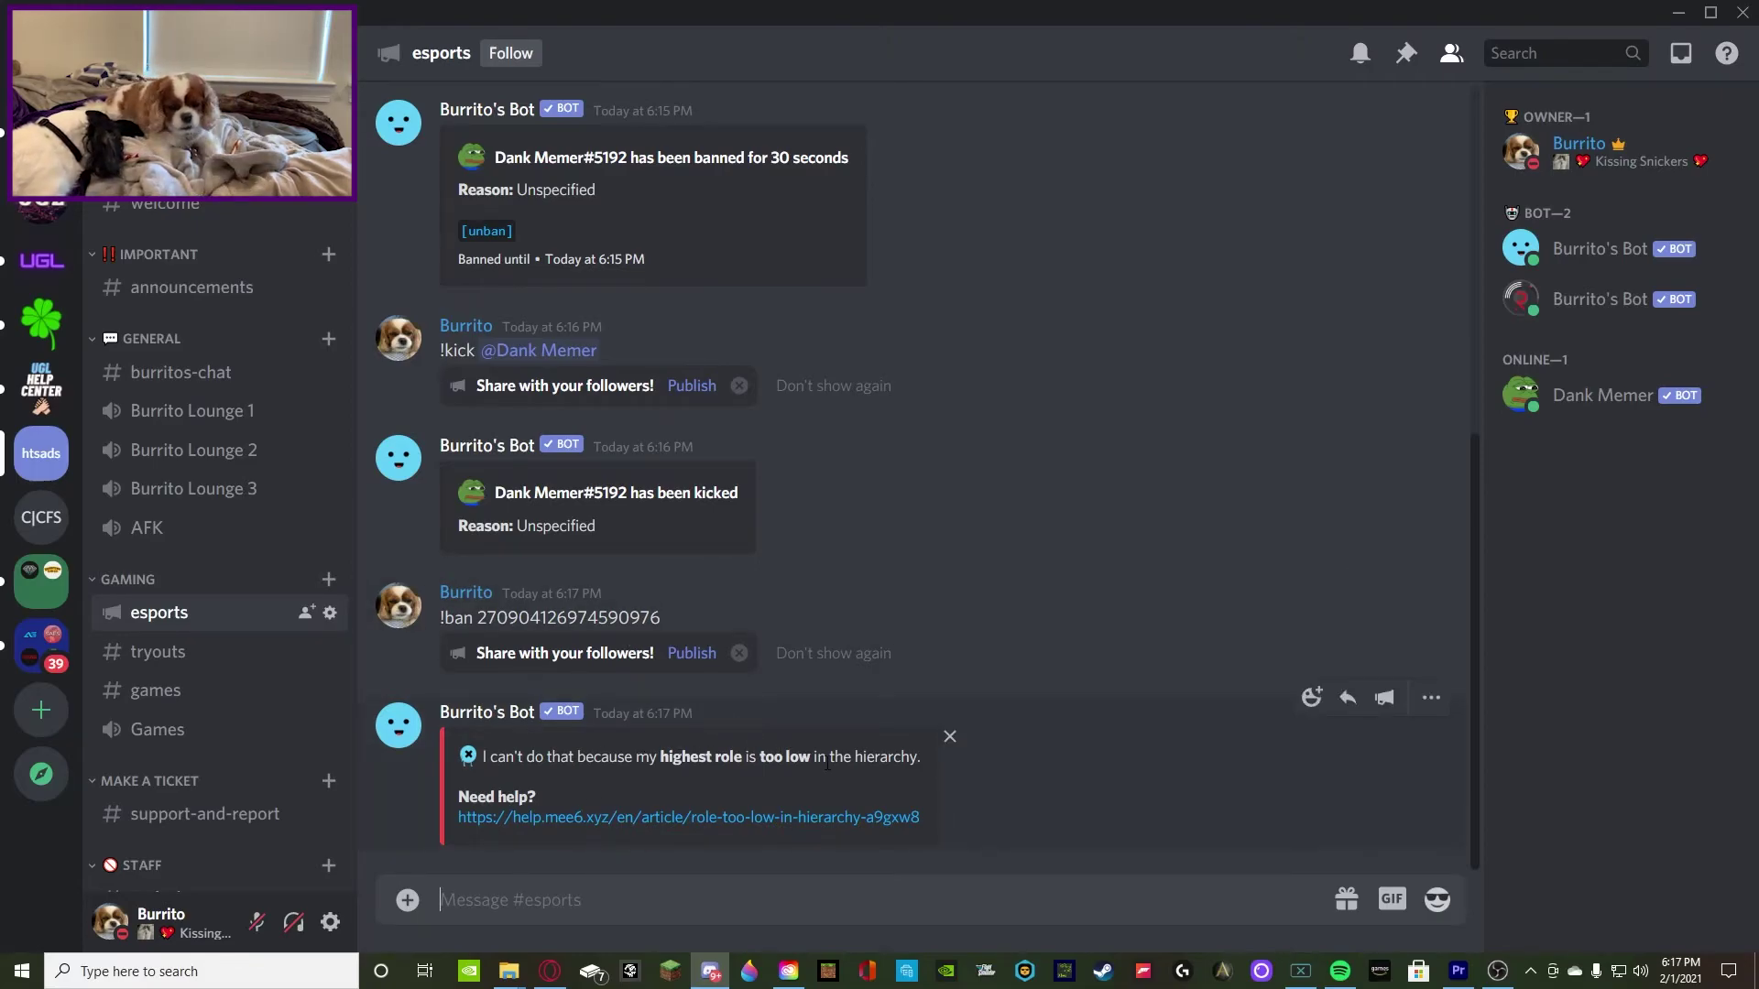
# Drag the MEE6 role above Dank Memer to the top of Roles and save the order
pyautogui.click(220, 50)
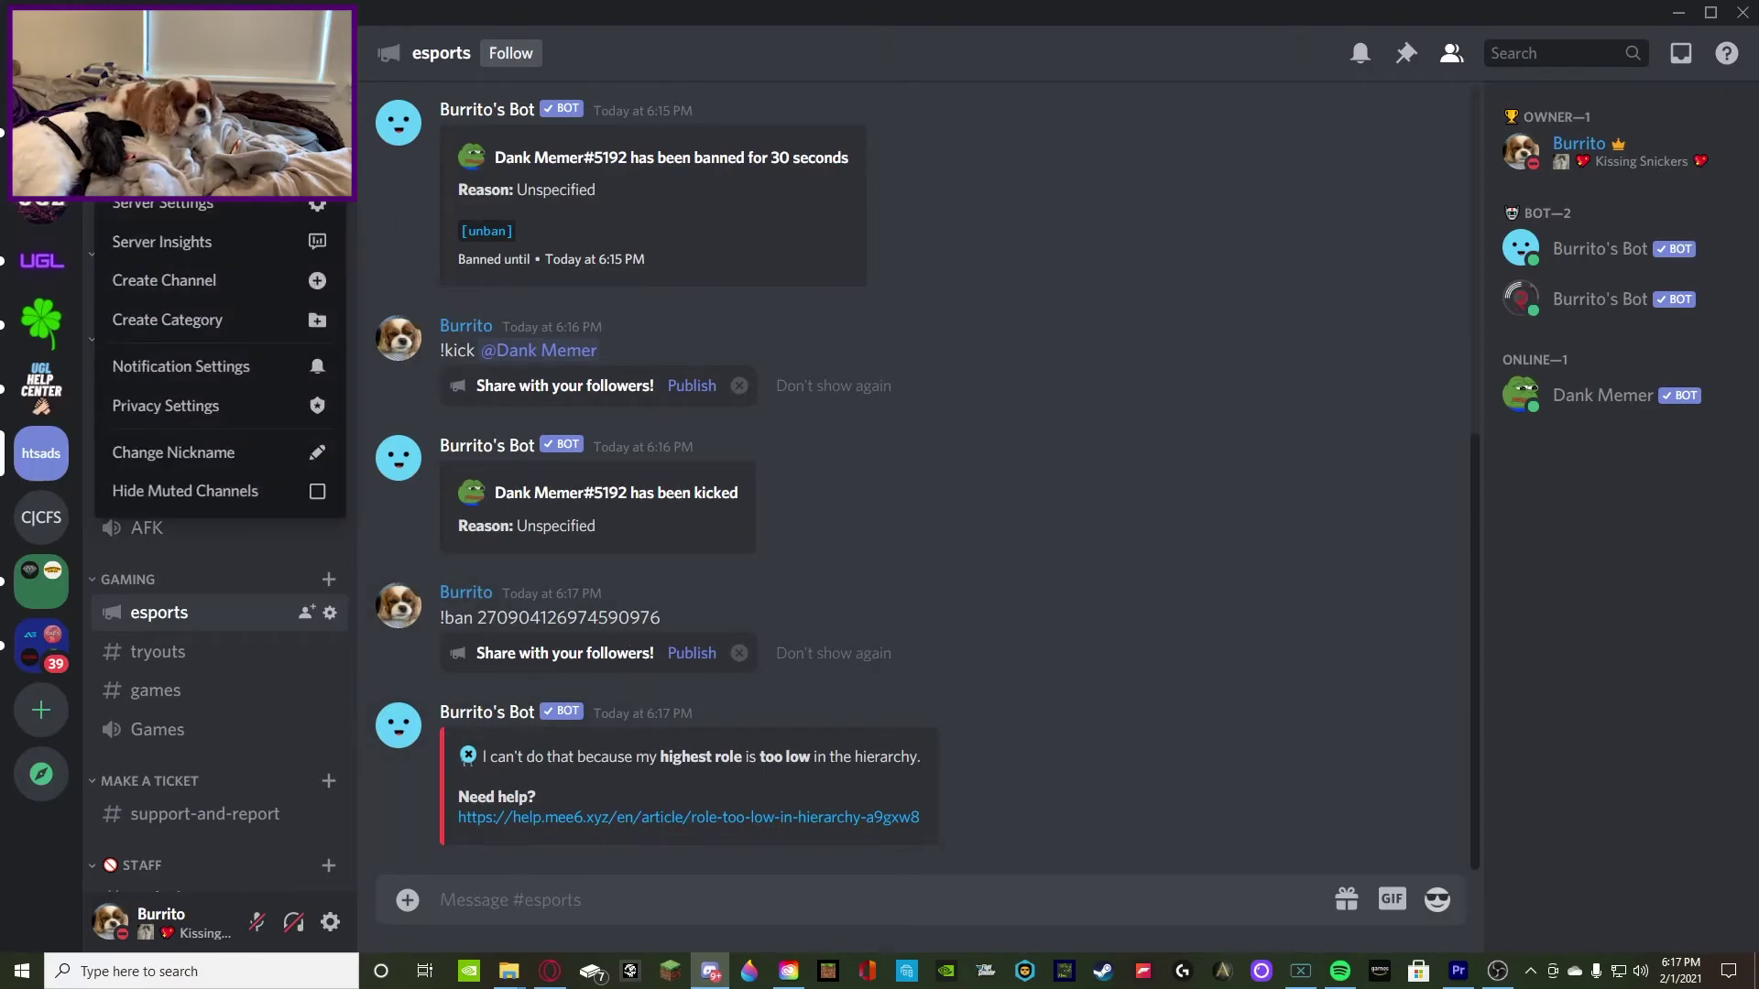
pyautogui.click(229, 212)
pyautogui.click(500, 172)
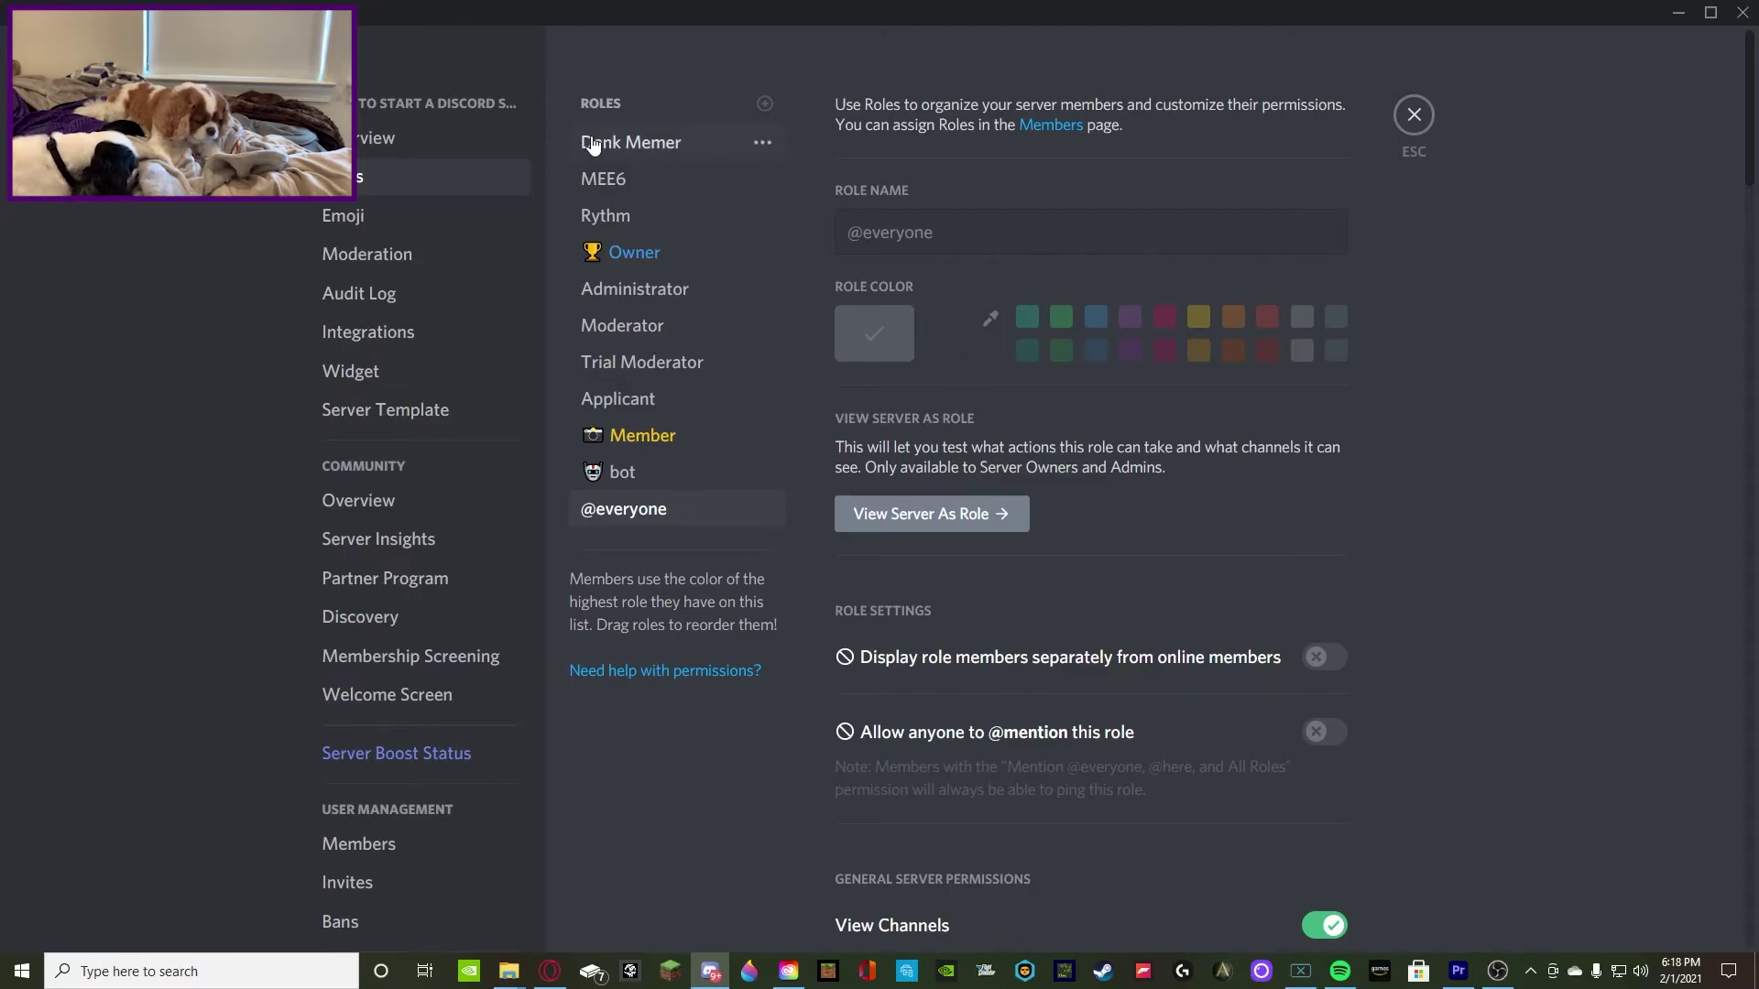
pyautogui.moveTo(597, 180); pyautogui.dragTo(588, 145)
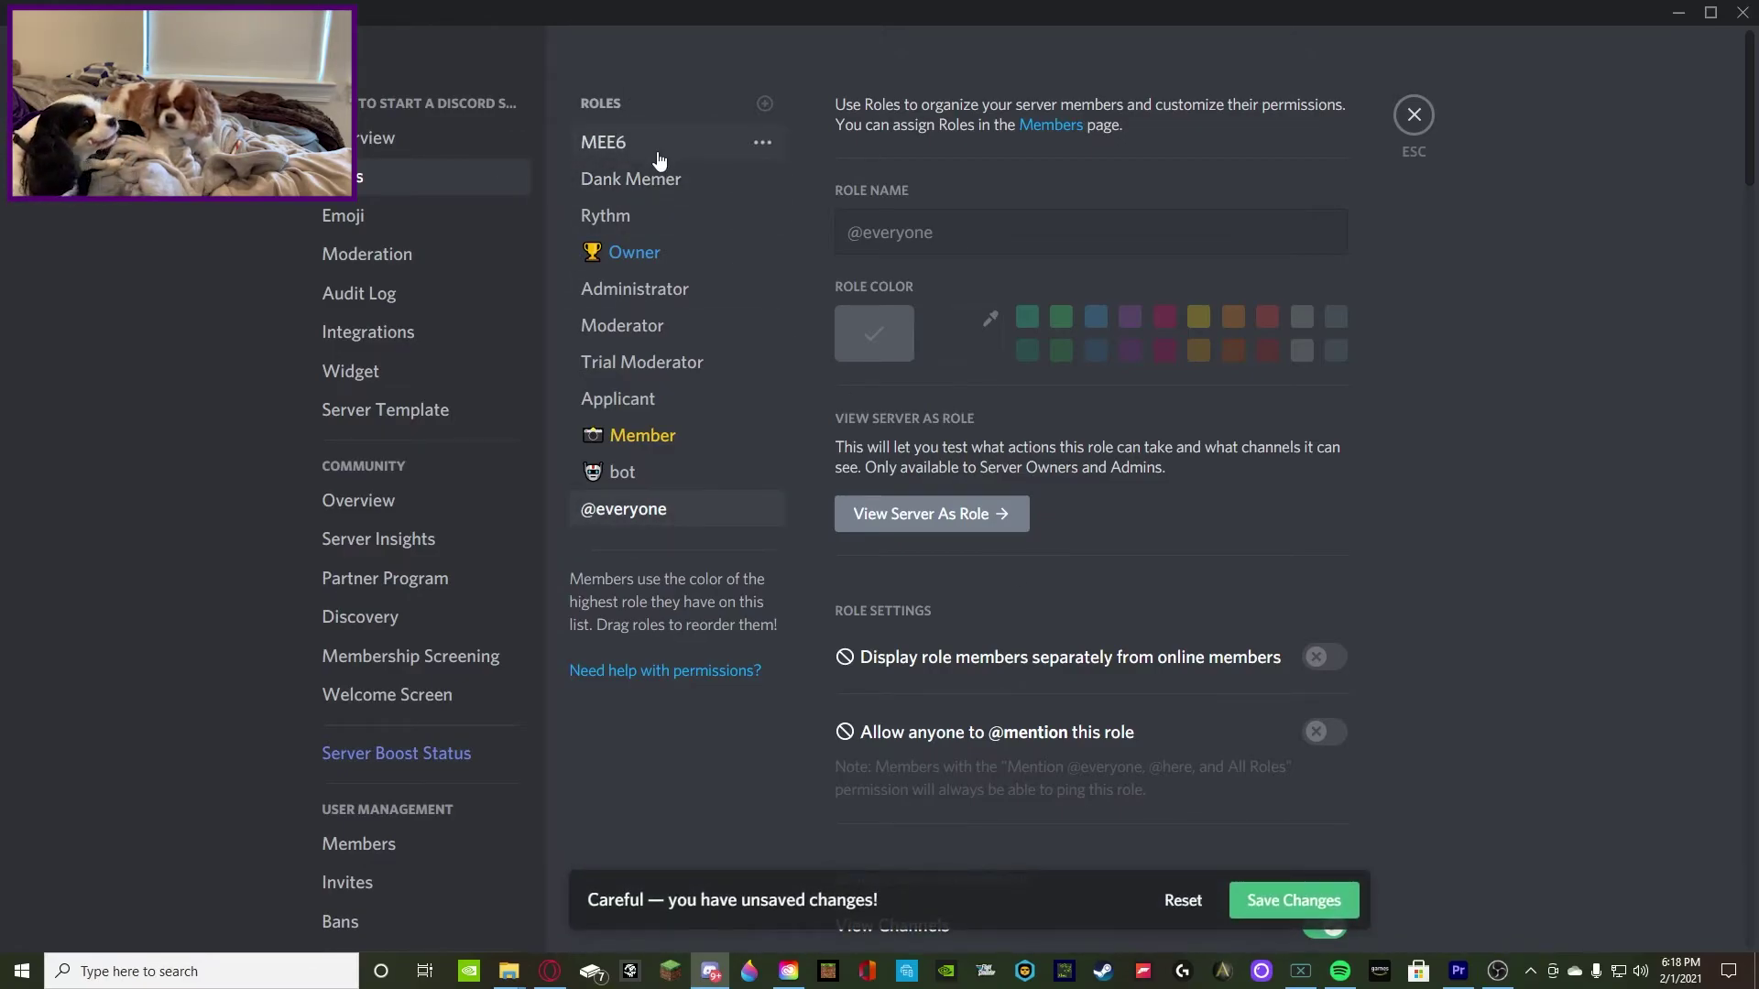
pyautogui.click(1267, 905)
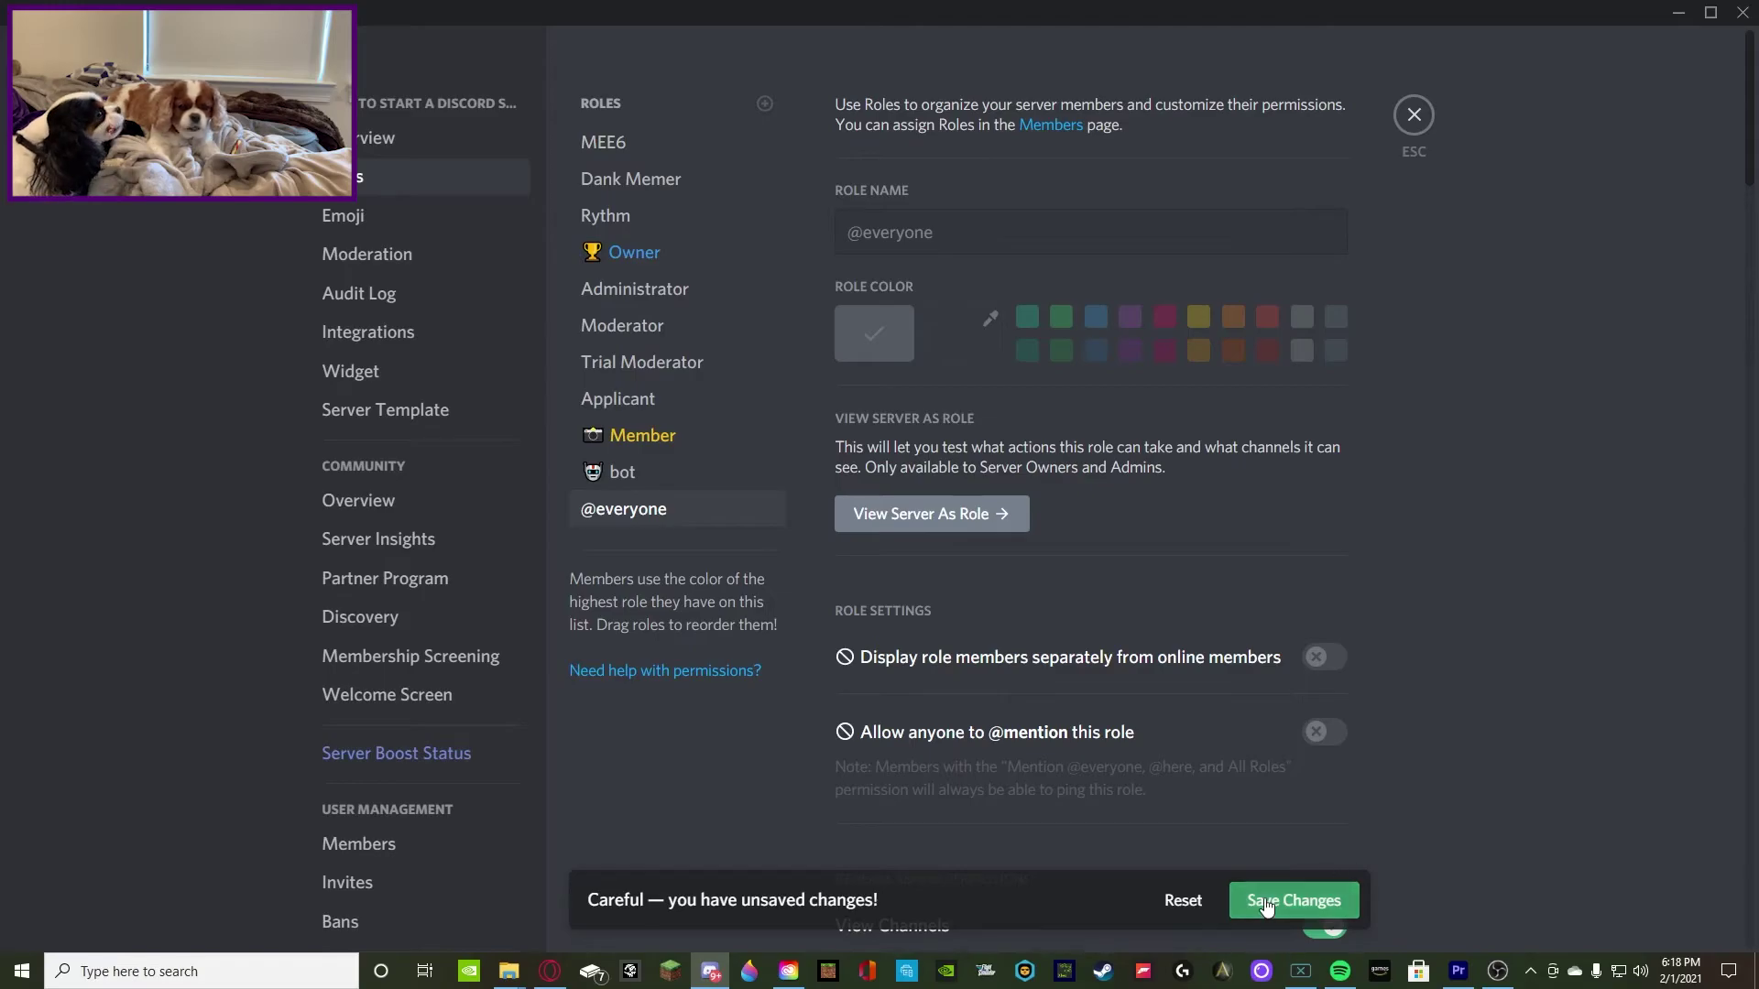
pyautogui.click(1409, 122)
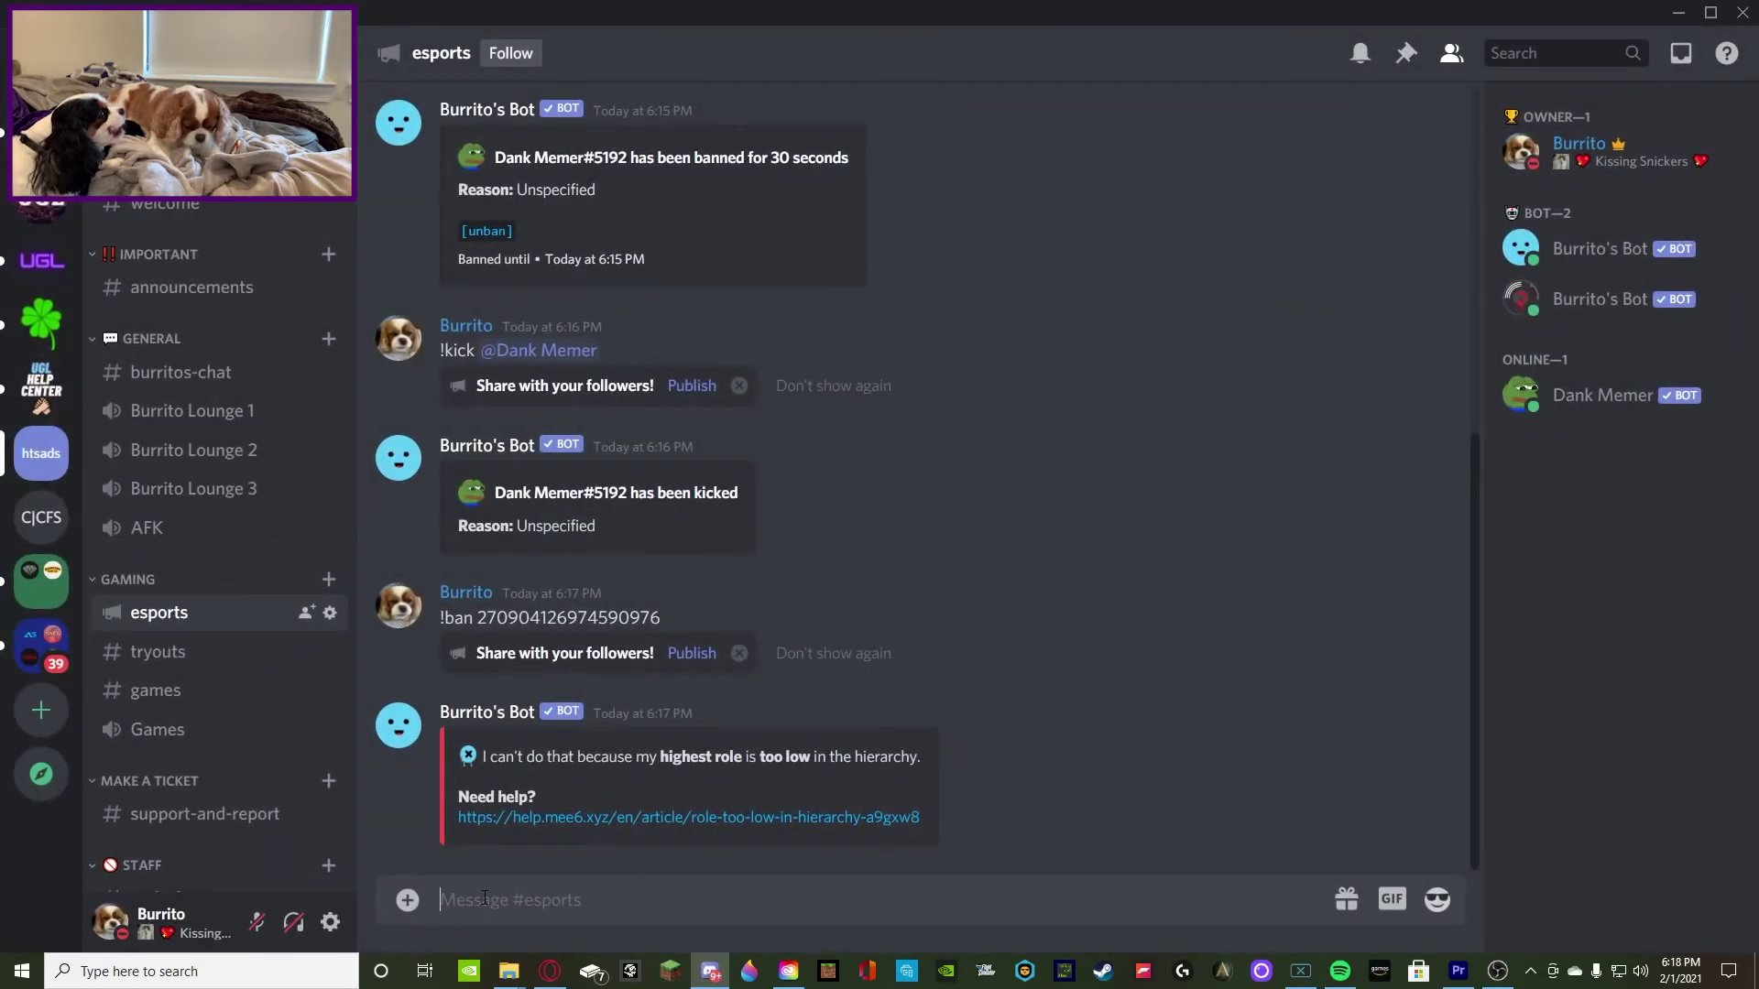
# Send !ban with Dank Memer's pasted user ID in #esports again
pyautogui.write('!ban')
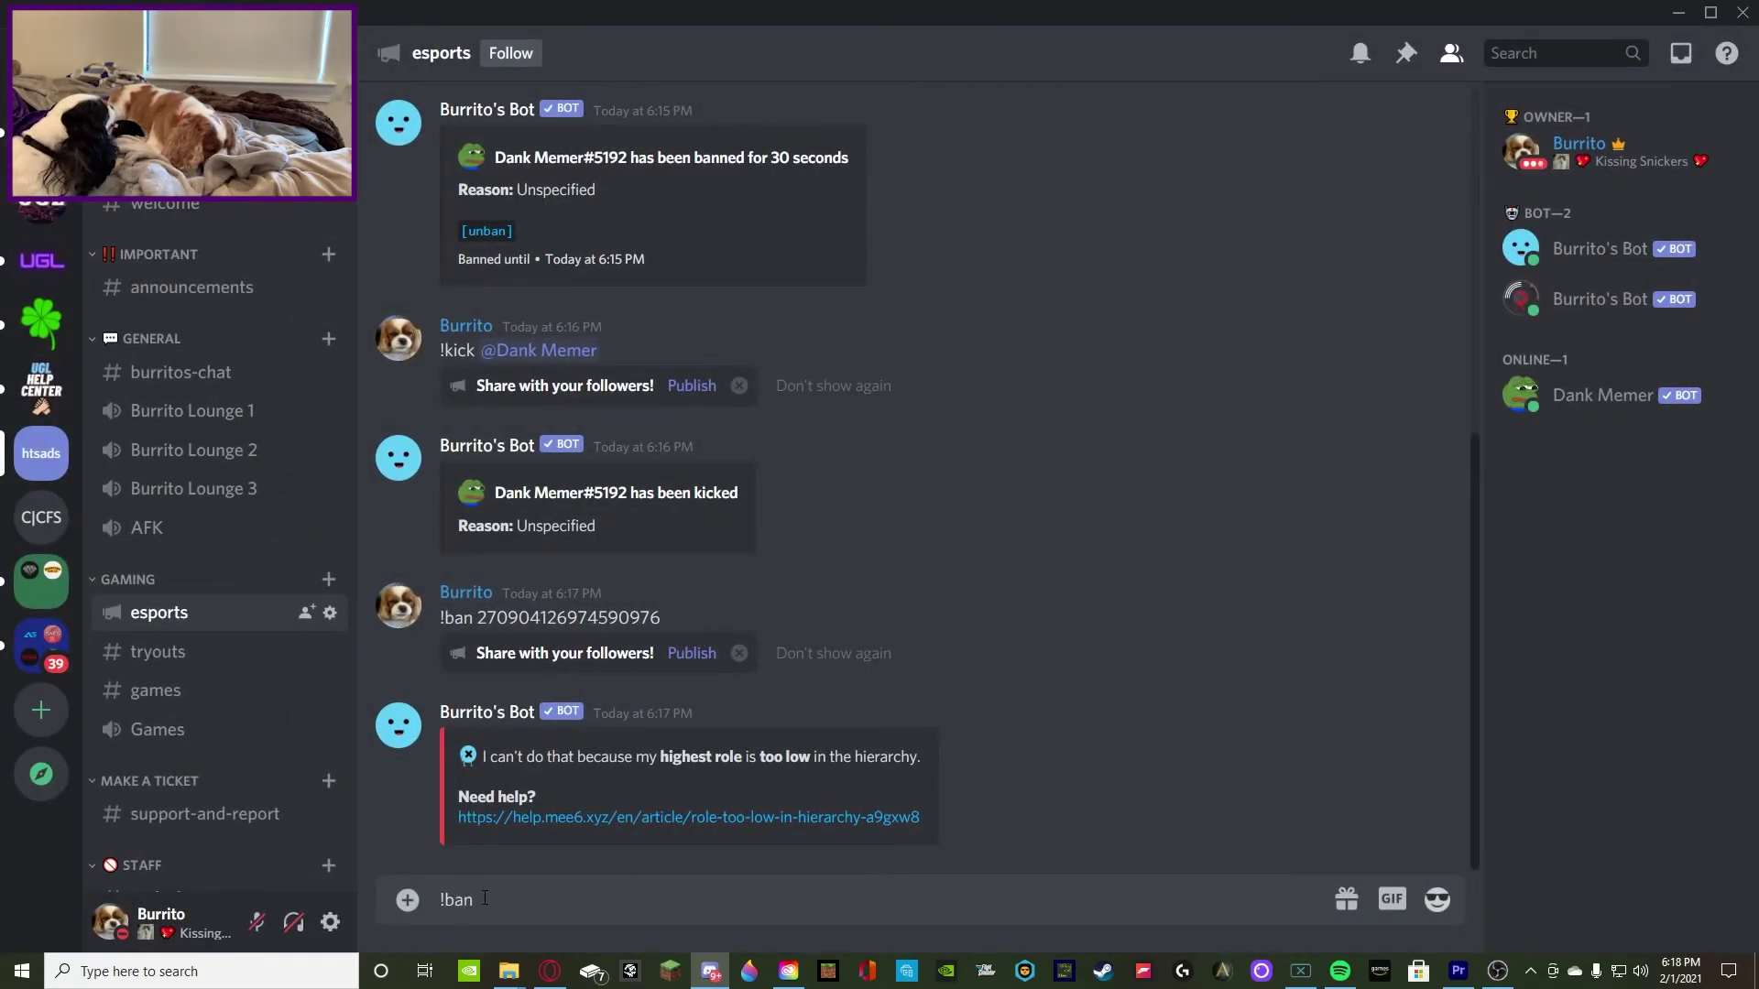
pyautogui.hotkey('ctrl', 'v')
pyautogui.press('Return')
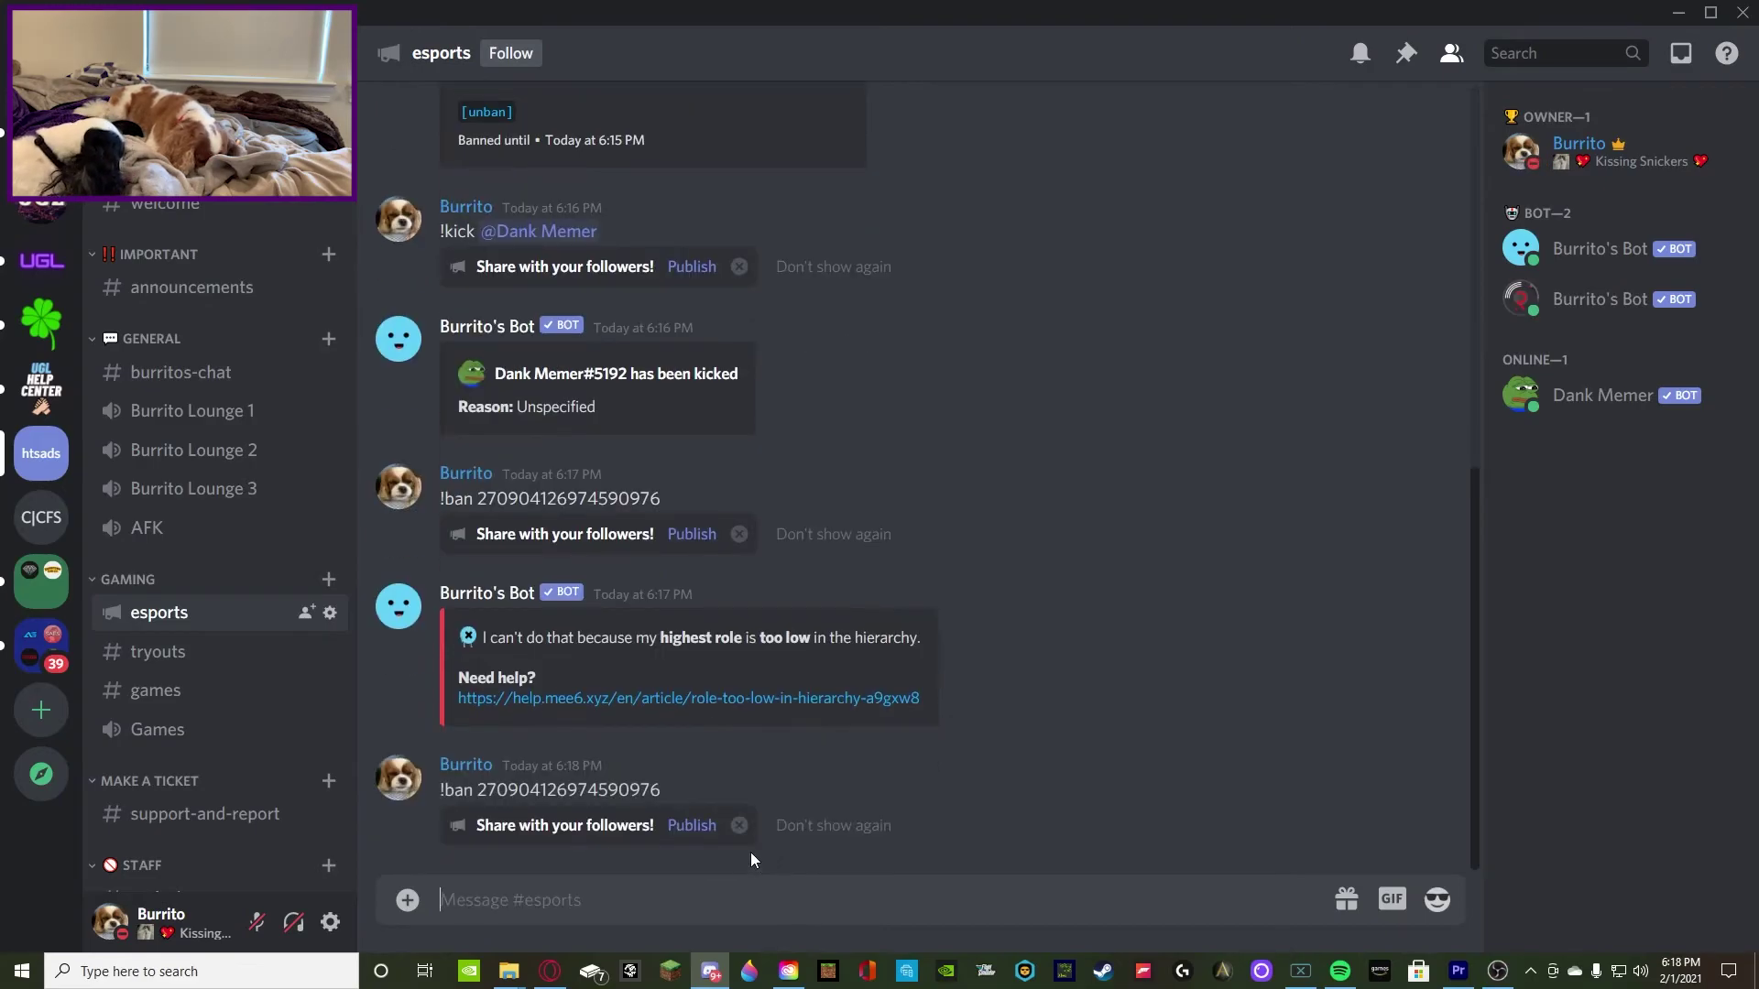